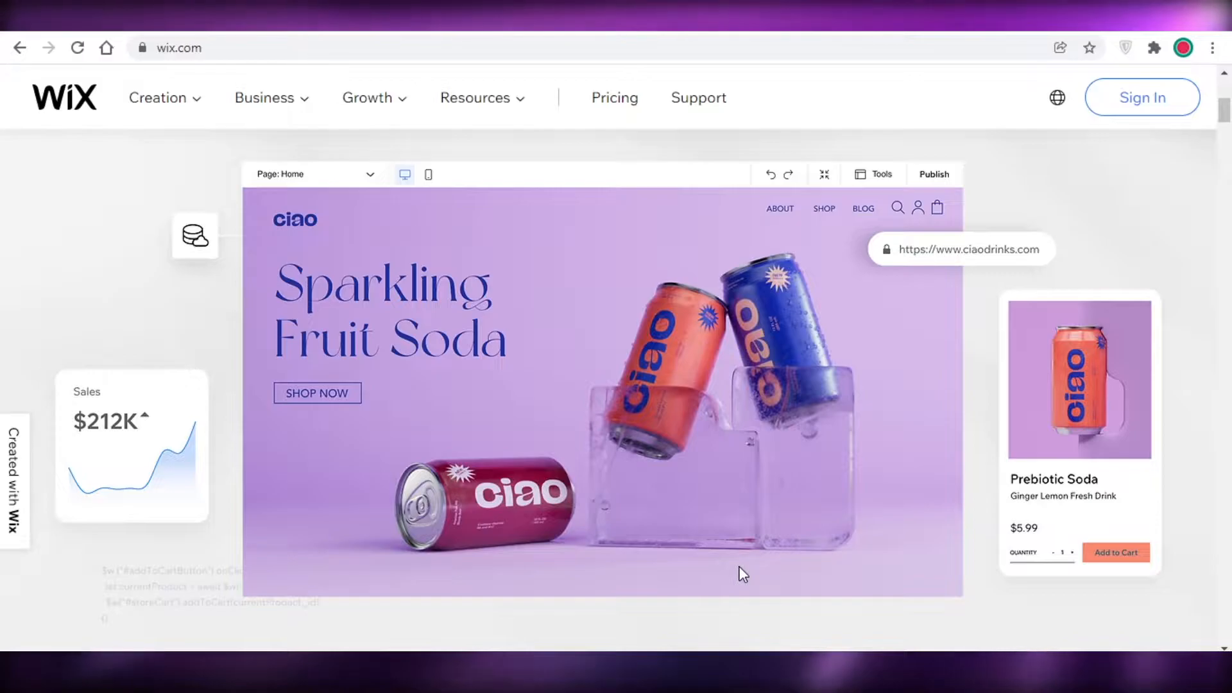
# Step: Look over the Wix homepage's showcase and website-building sections, ending back at its opening banner
pyautogui.scroll(-5, 738, 581)
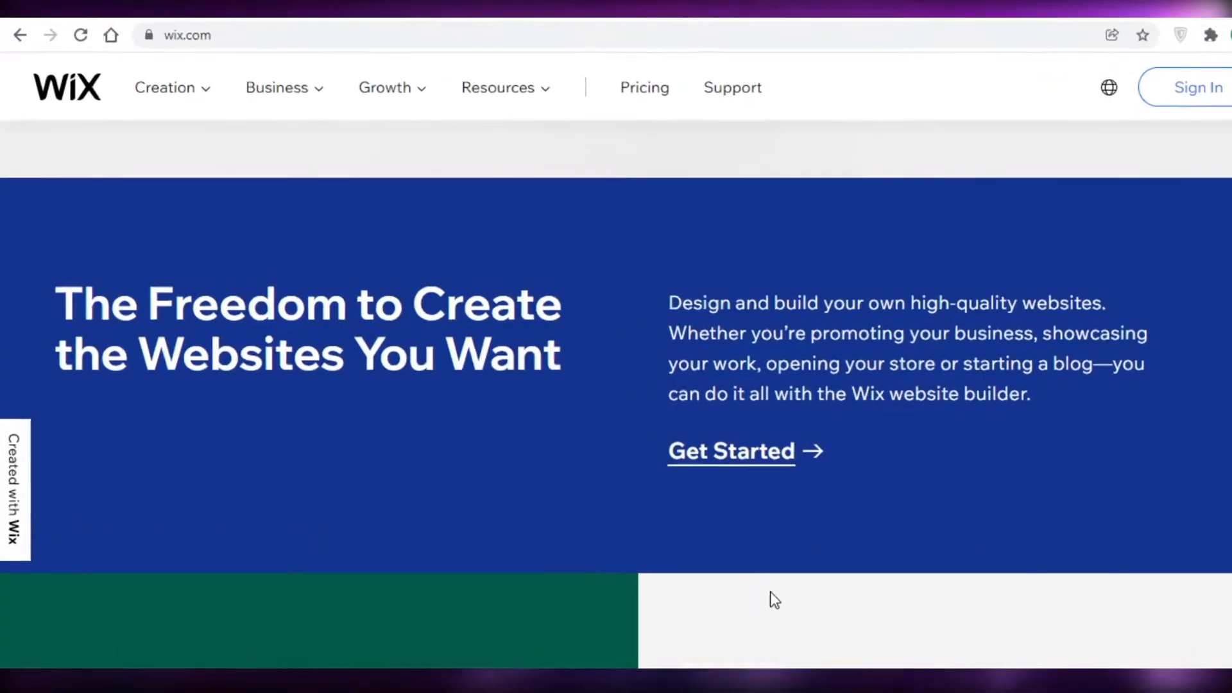
pyautogui.scroll(-10, 821, 611)
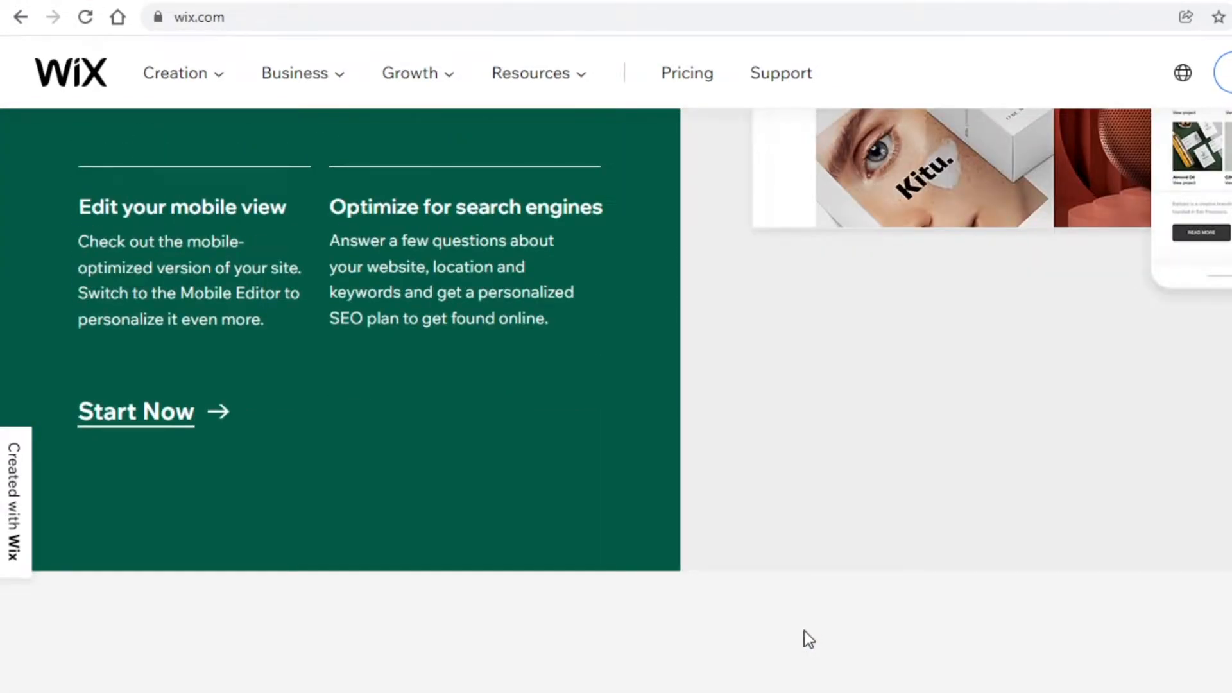
pyautogui.scroll(10, 799, 630)
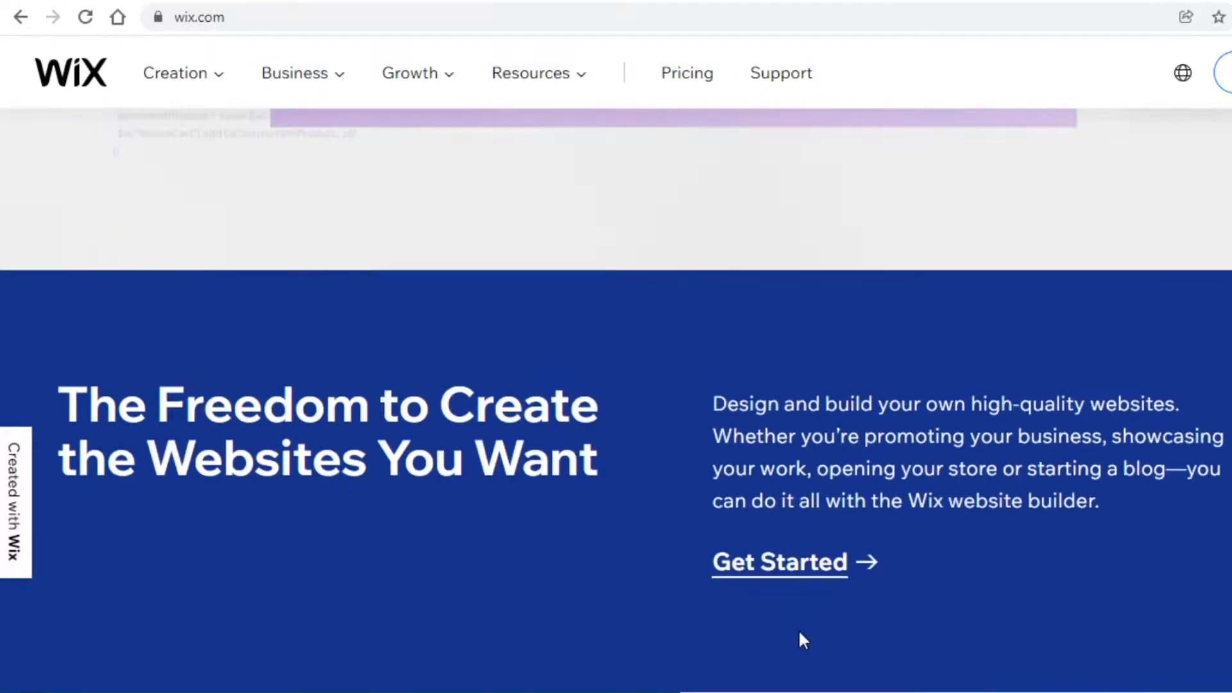
pyautogui.scroll(10, 616, 398)
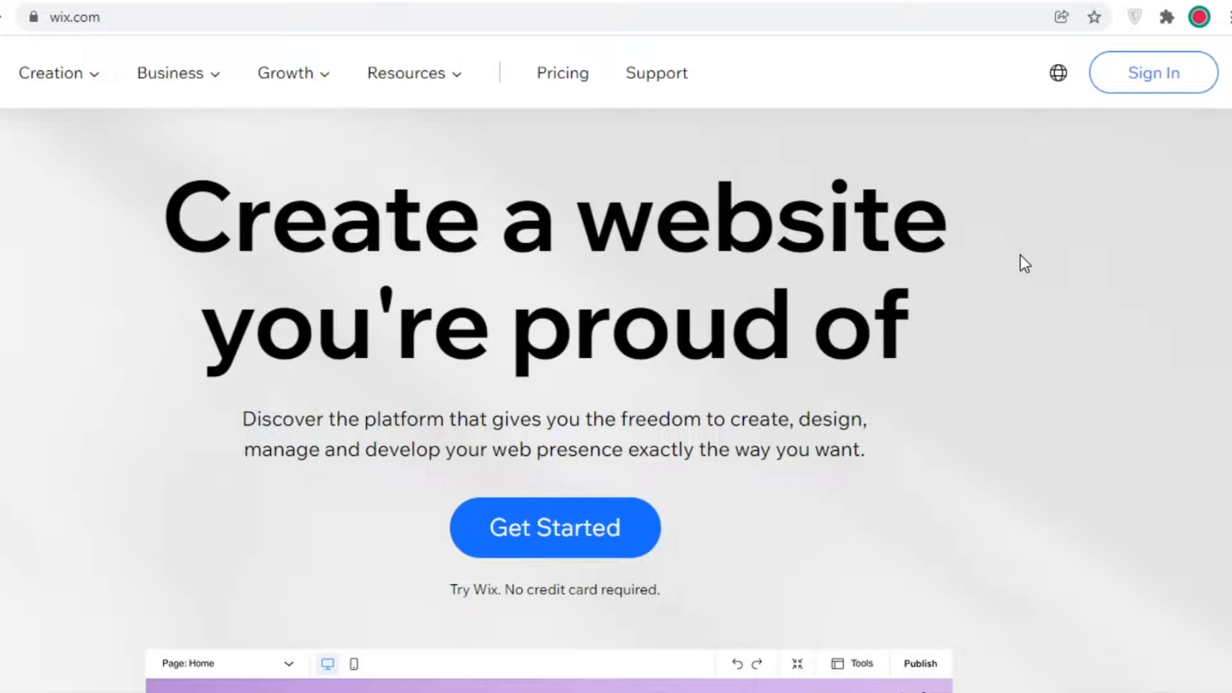
pyautogui.scroll(-10, 1018, 256)
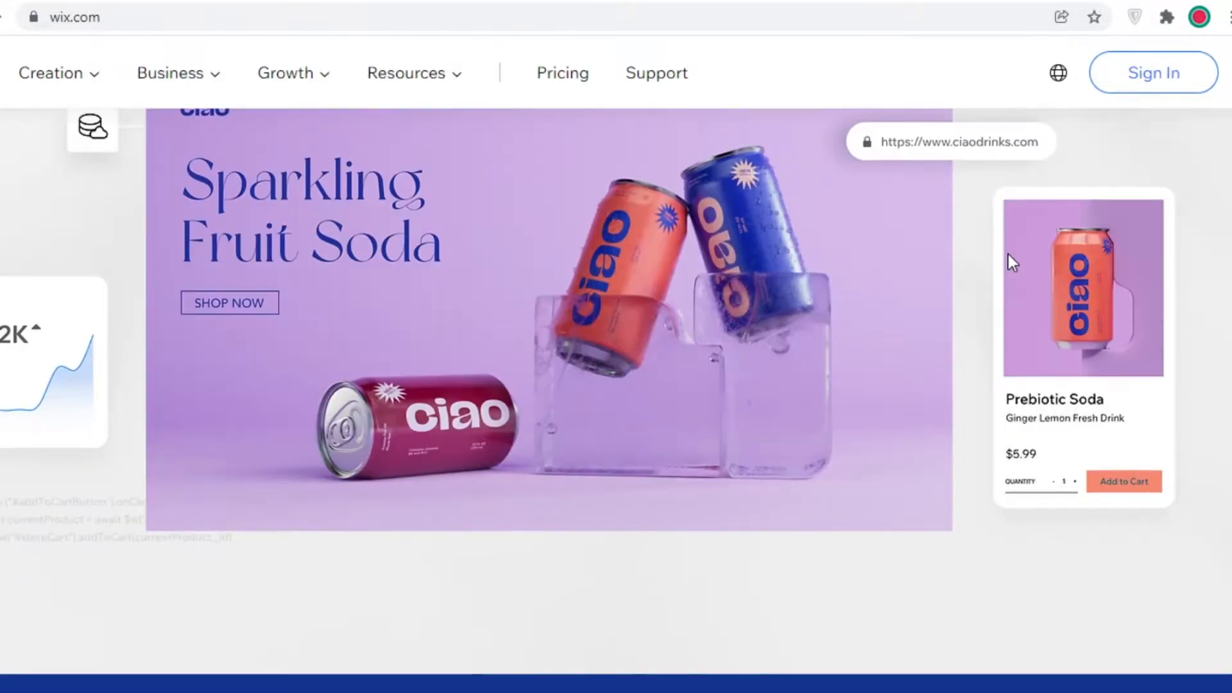
pyautogui.scroll(-2, 1005, 265)
pyautogui.scroll(12, 969, 349)
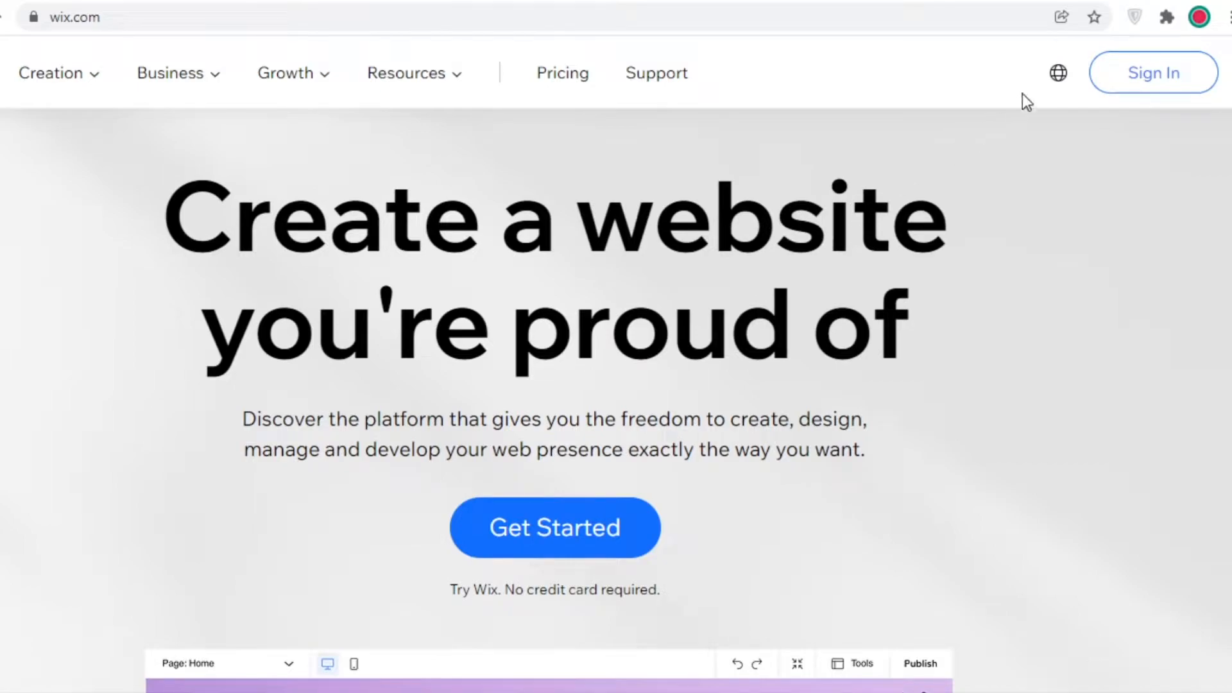
# Step: Open the Wix sign-in page, view the sign-up form and return to the login form
pyautogui.click(1130, 74)
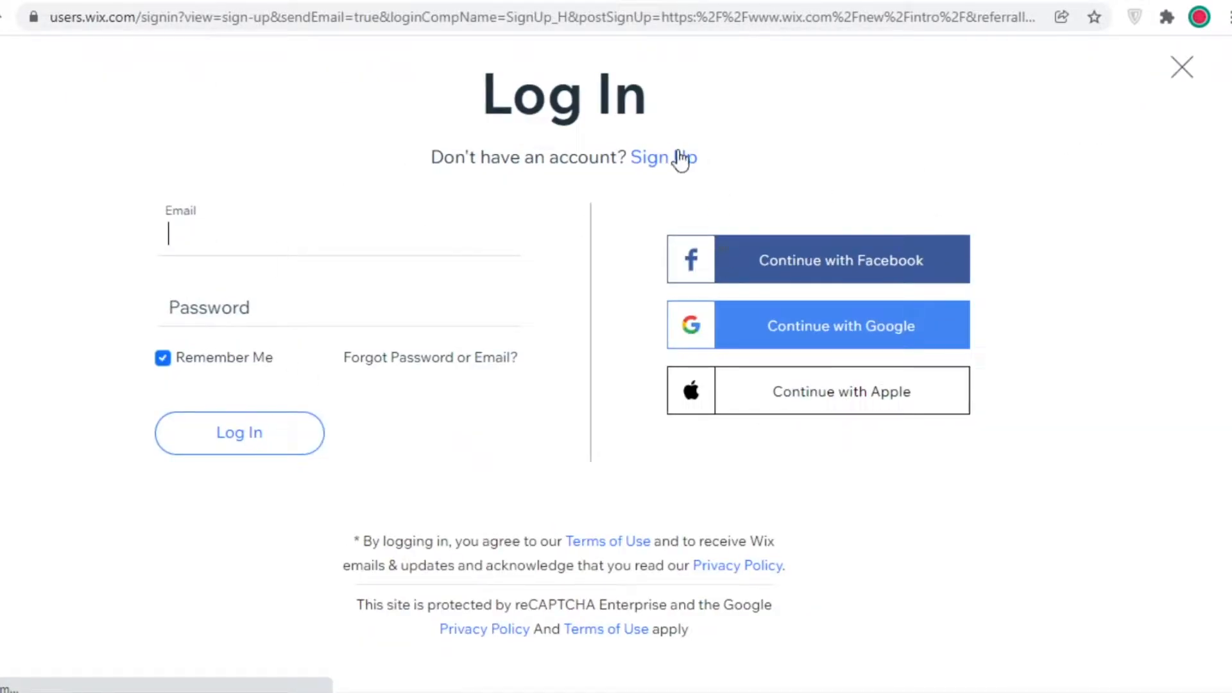
pyautogui.click(680, 157)
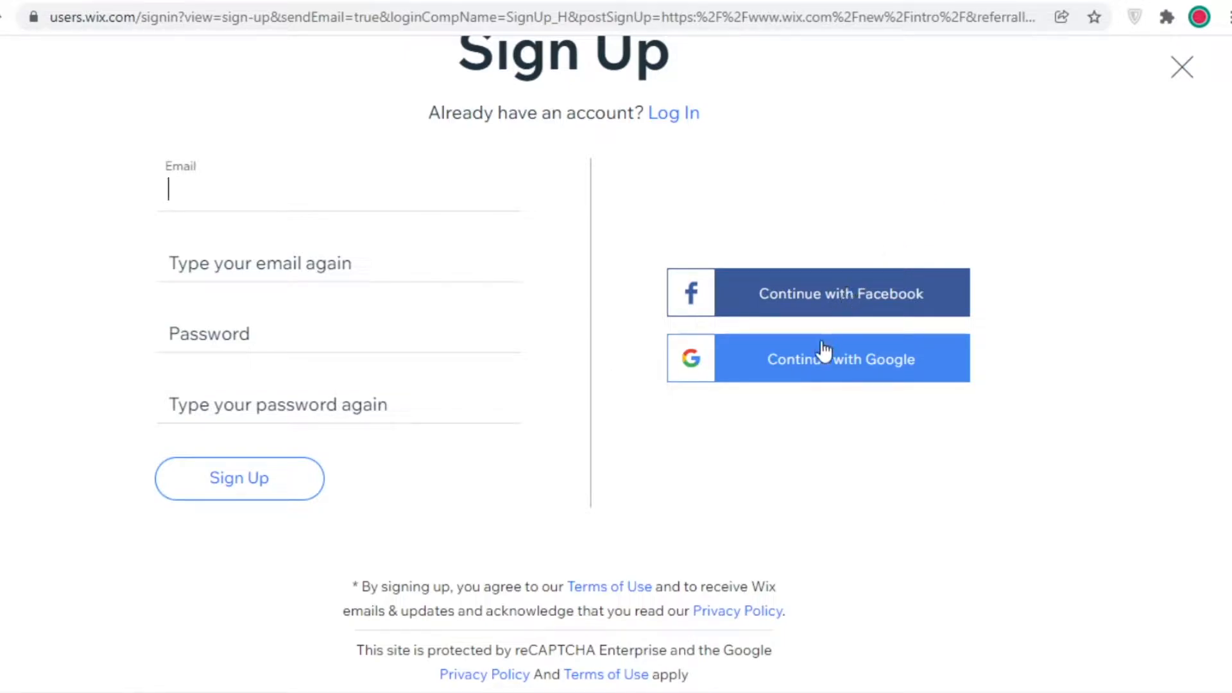
pyautogui.click(682, 122)
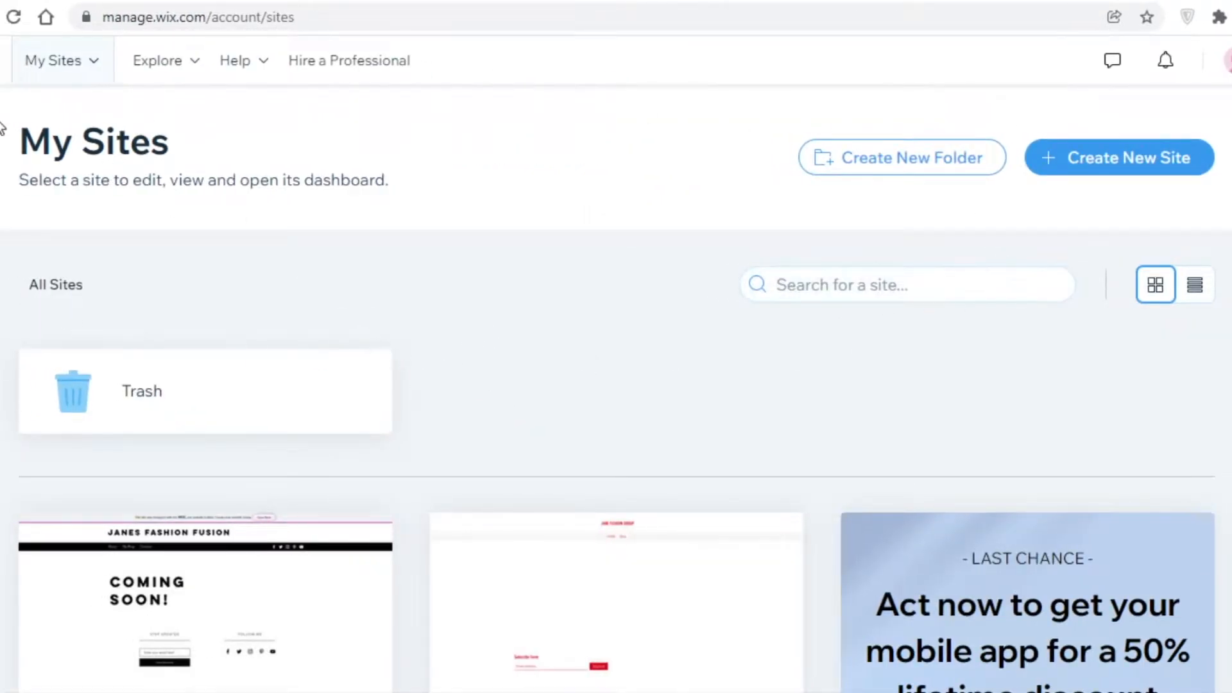
# Step: Look over the My Sites dashboard and start creating a new site
pyautogui.moveTo(53, 78)
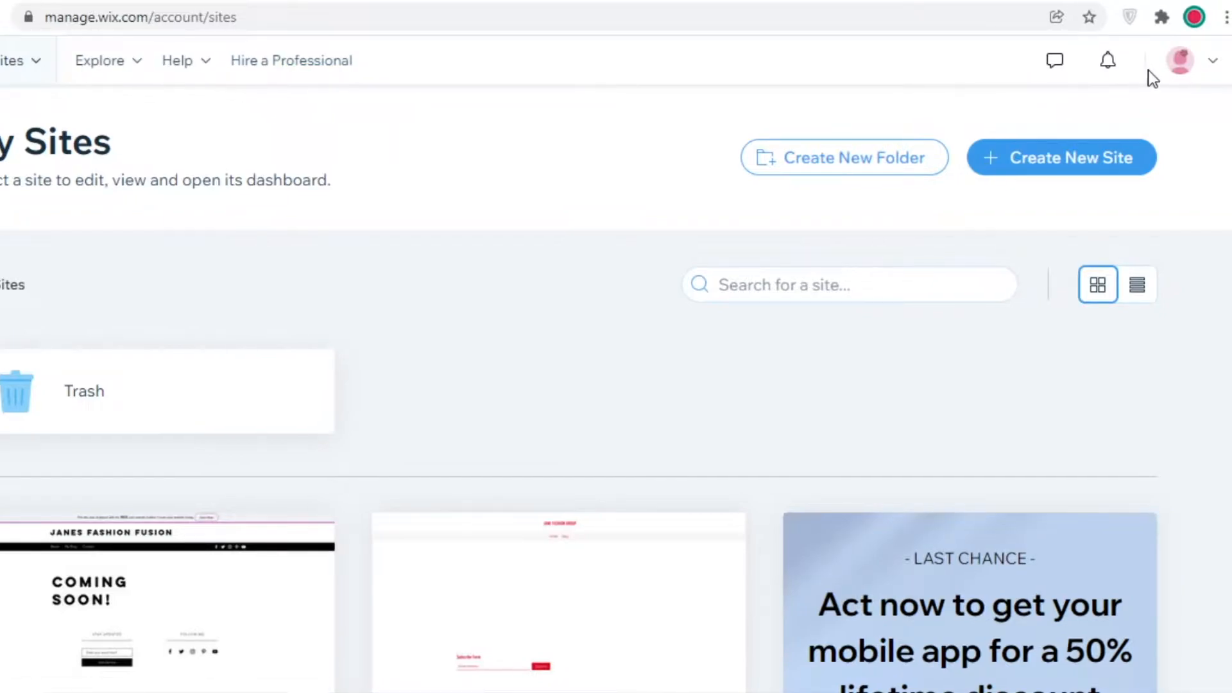
pyautogui.moveTo(1181, 71)
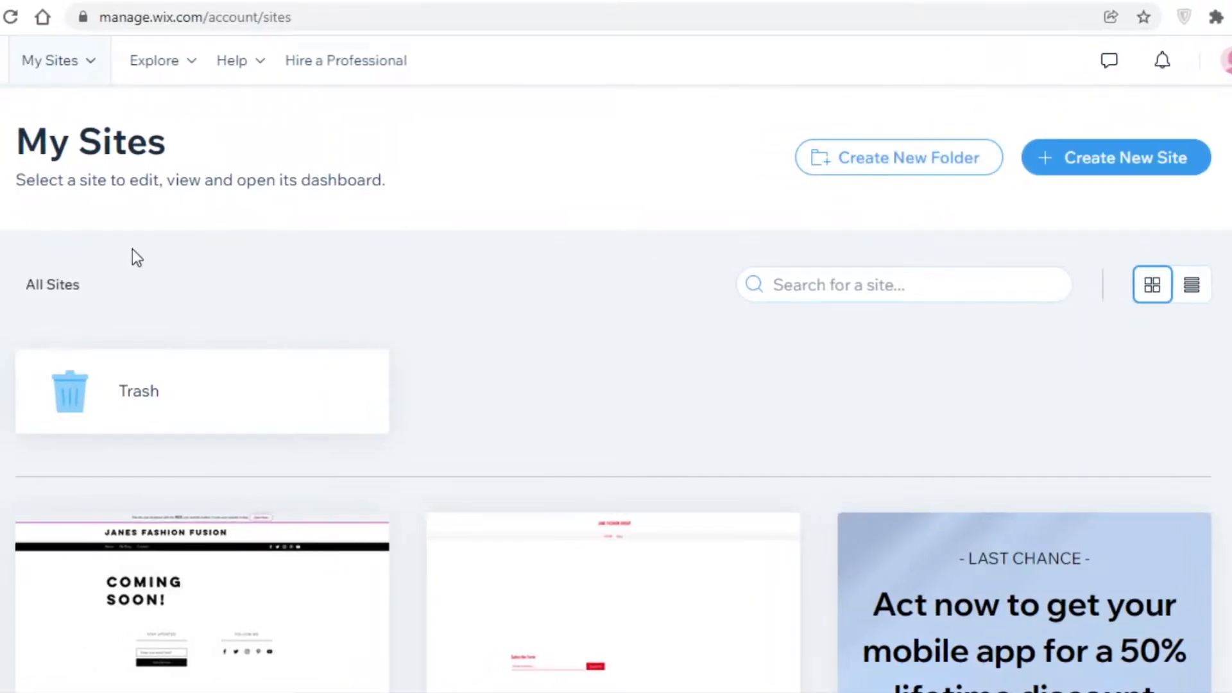
pyautogui.scroll(-3, 500, 247)
pyautogui.scroll(3, 520, 366)
pyautogui.click(1078, 157)
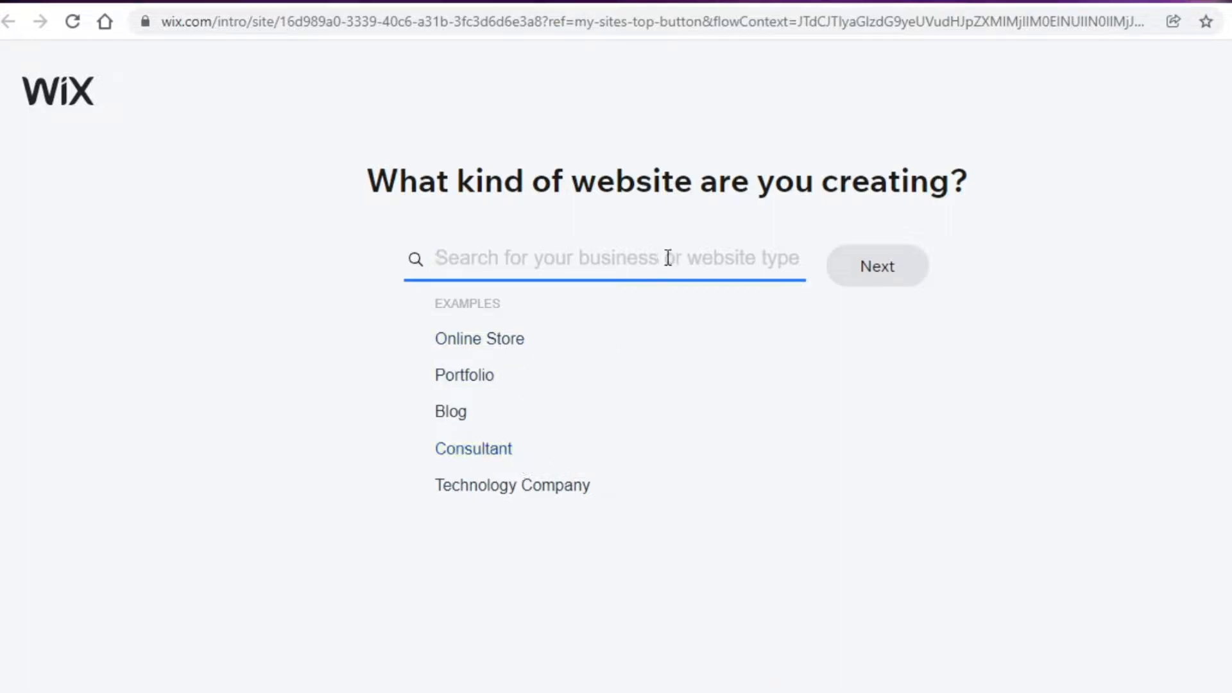
# Step: Search the website types for "fashion", choose Fashion Photographer and continue to the templates
pyautogui.write('fashi')
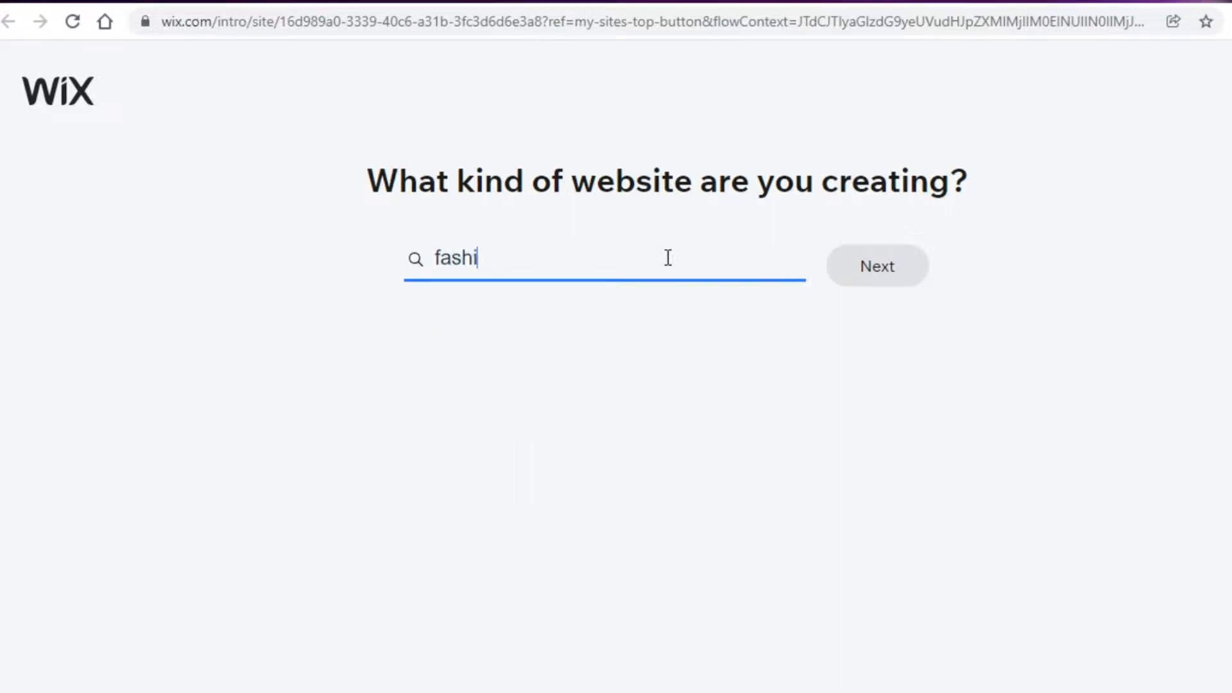
pyautogui.write('on')
pyautogui.press('BackSpace')
pyautogui.press('BackSpace')
pyautogui.write('on')
pyautogui.click(536, 463)
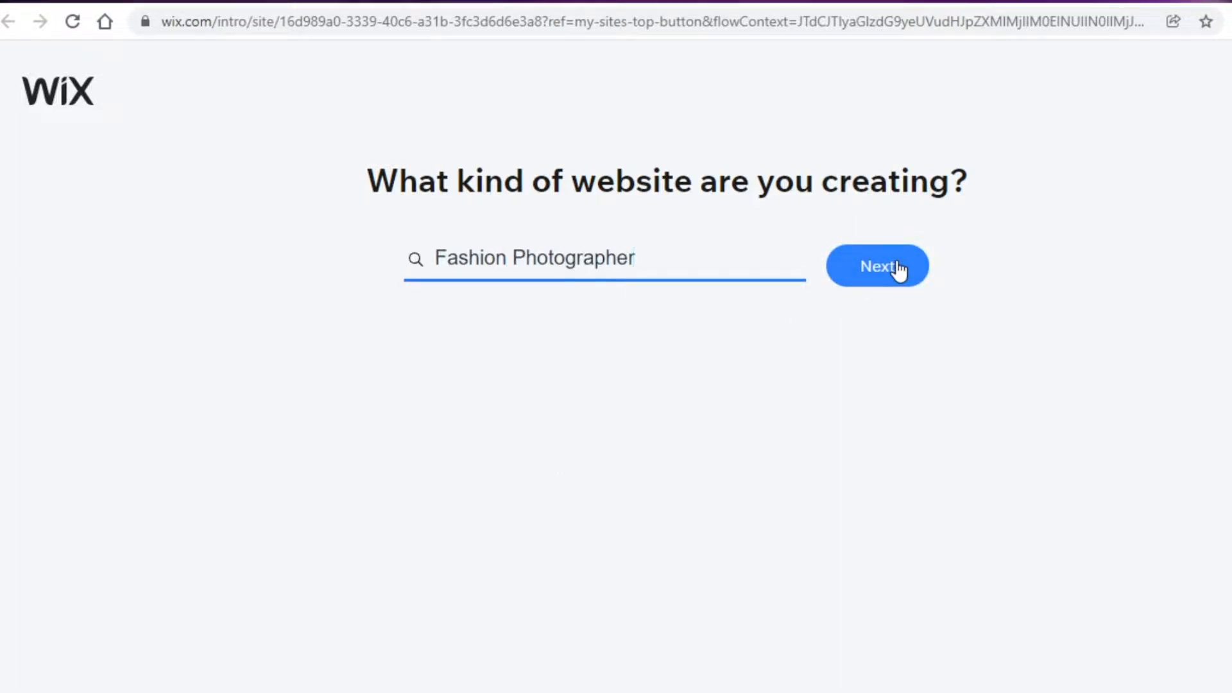
pyautogui.click(887, 283)
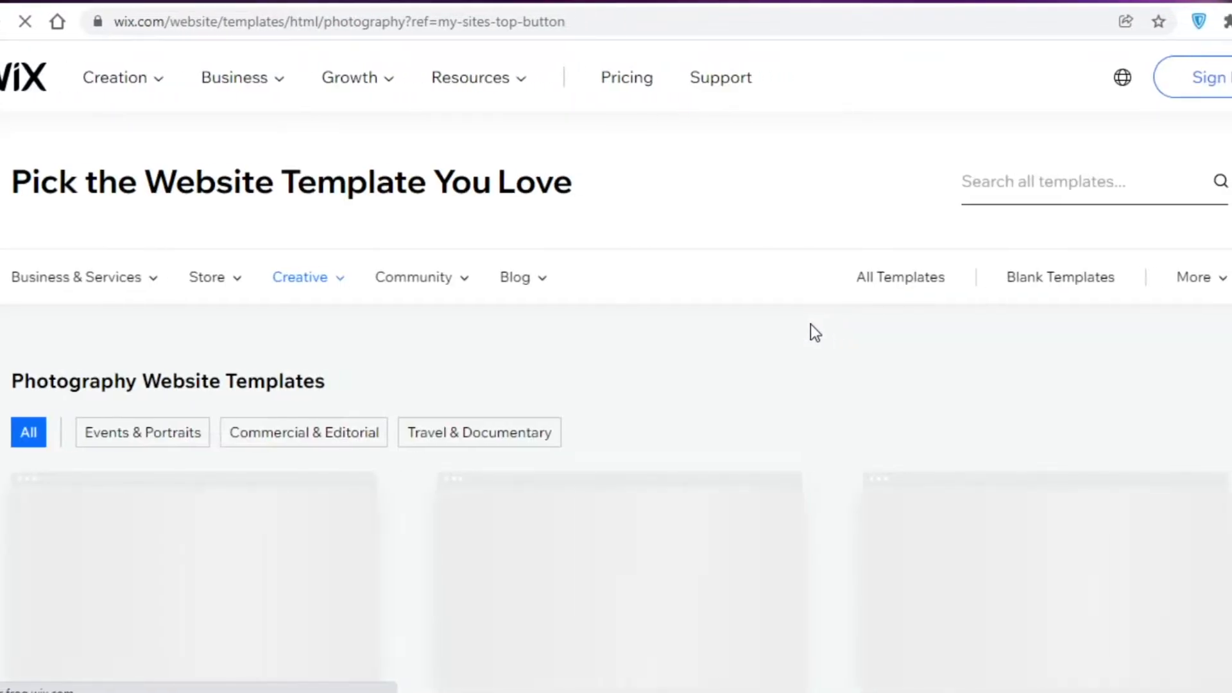
# Step: Examine the photography website templates and their category filters
pyautogui.scroll(-3, 826, 378)
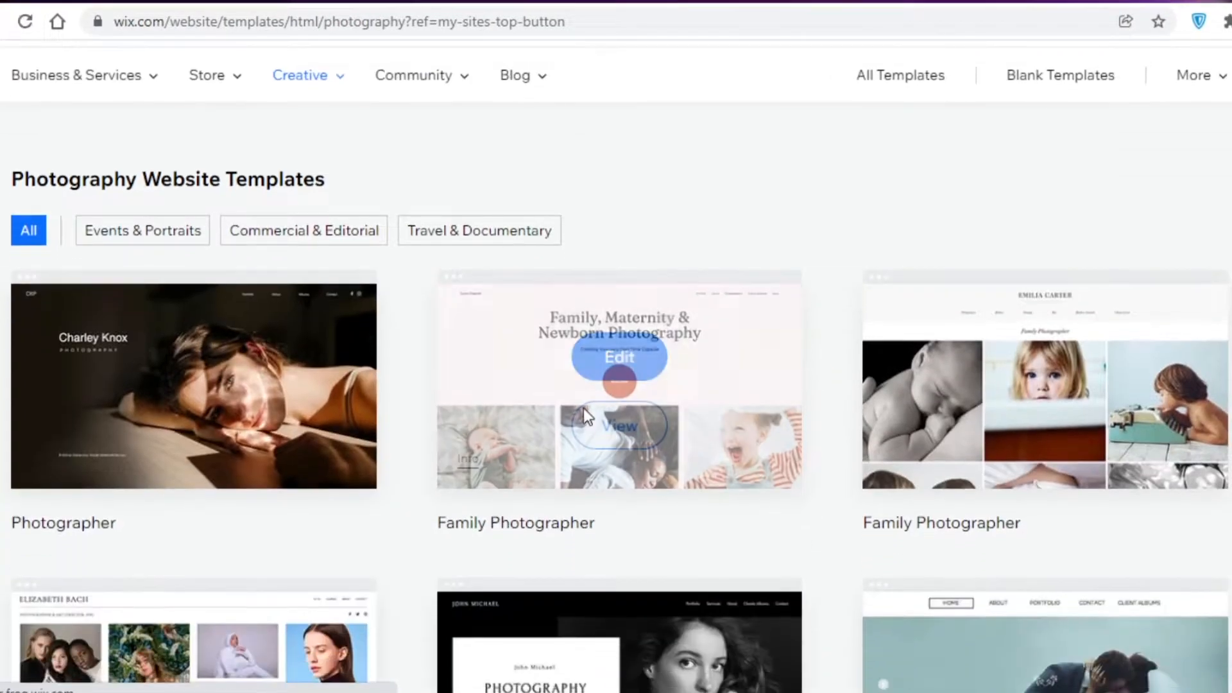
pyautogui.scroll(-7, 426, 448)
pyautogui.scroll(9, 426, 448)
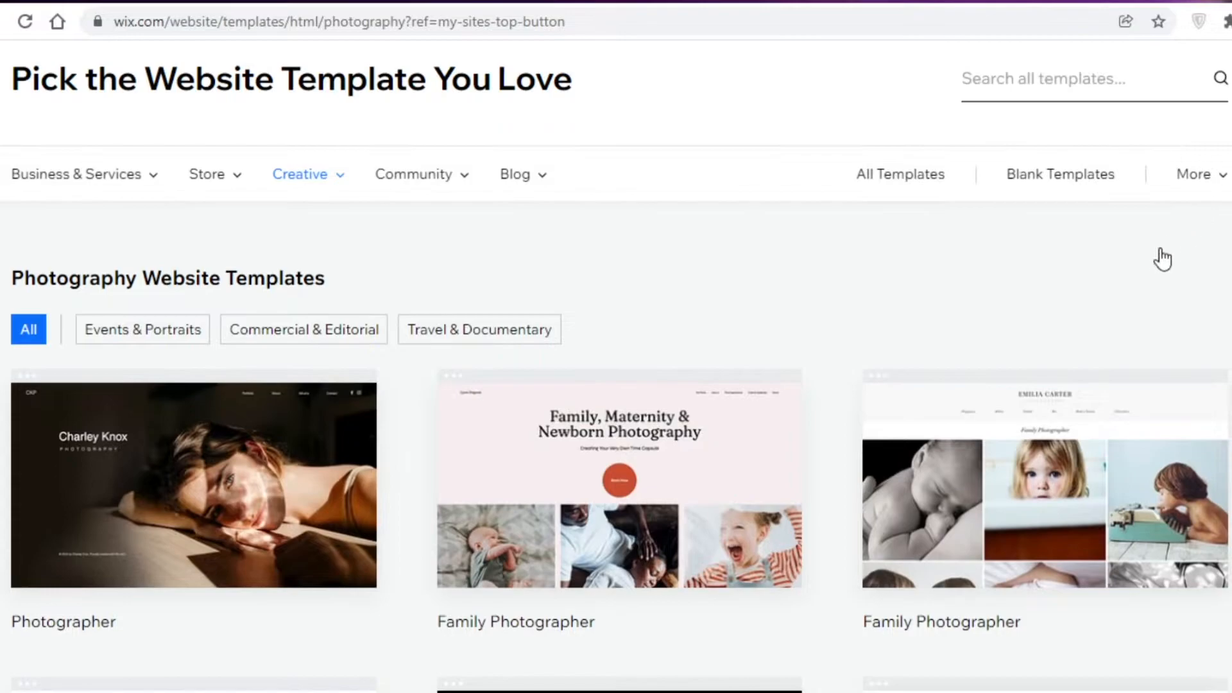
pyautogui.scroll(-20, 1170, 252)
pyautogui.scroll(20, 1024, 273)
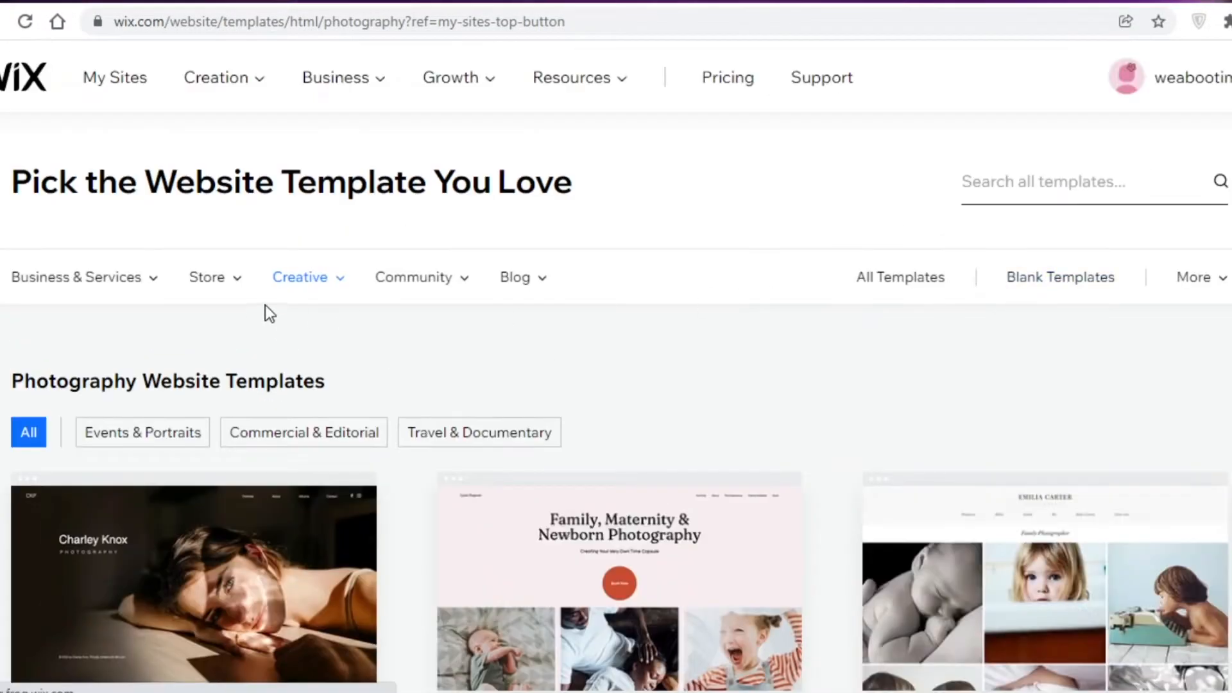
pyautogui.scroll(-10, 737, 267)
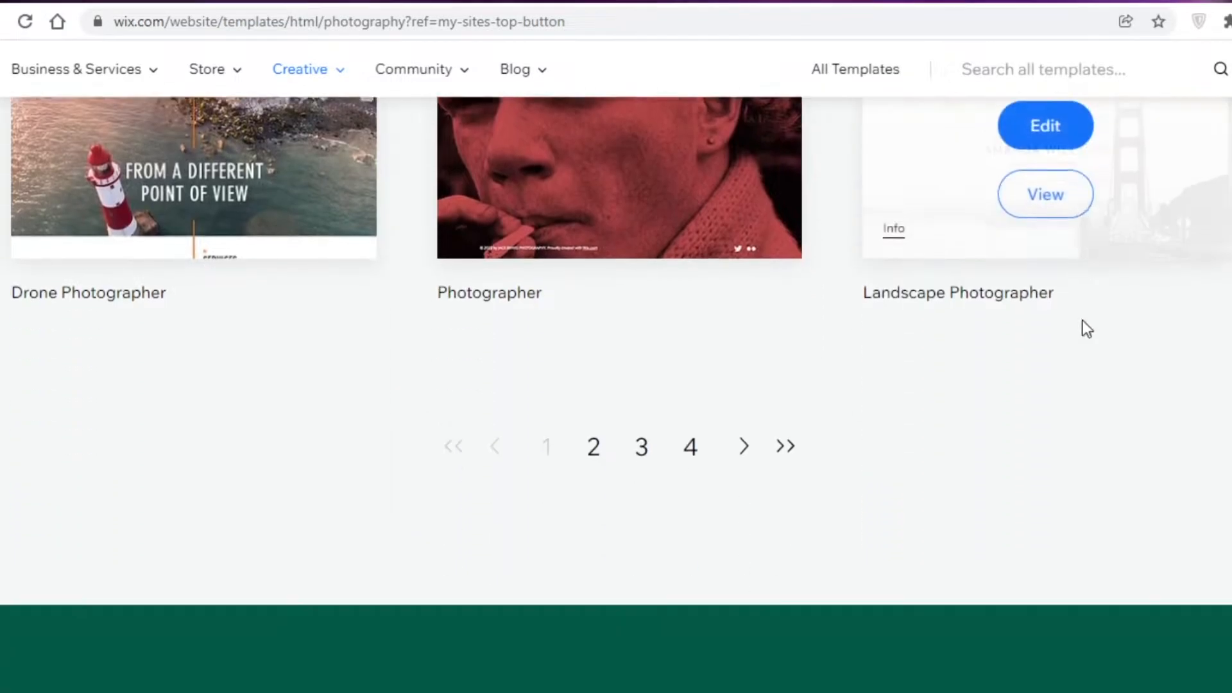
pyautogui.scroll(10, 883, 292)
pyautogui.scroll(5, 1003, 267)
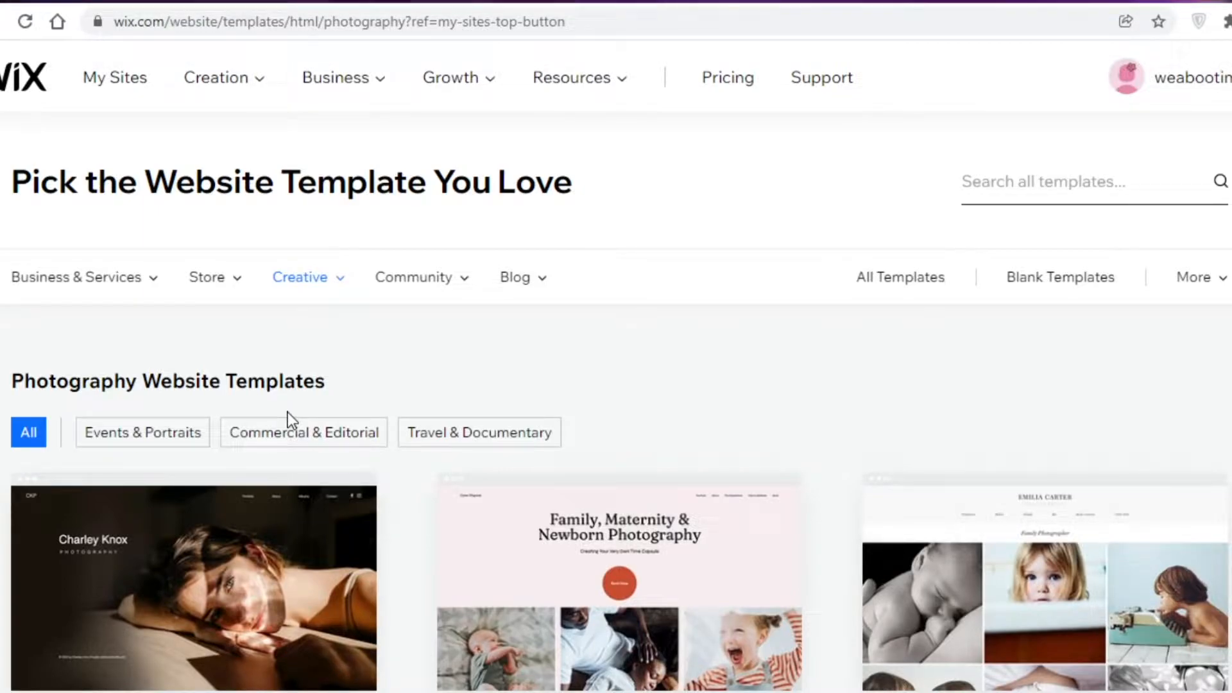
pyautogui.scroll(-7, 475, 250)
pyautogui.scroll(7, 462, 297)
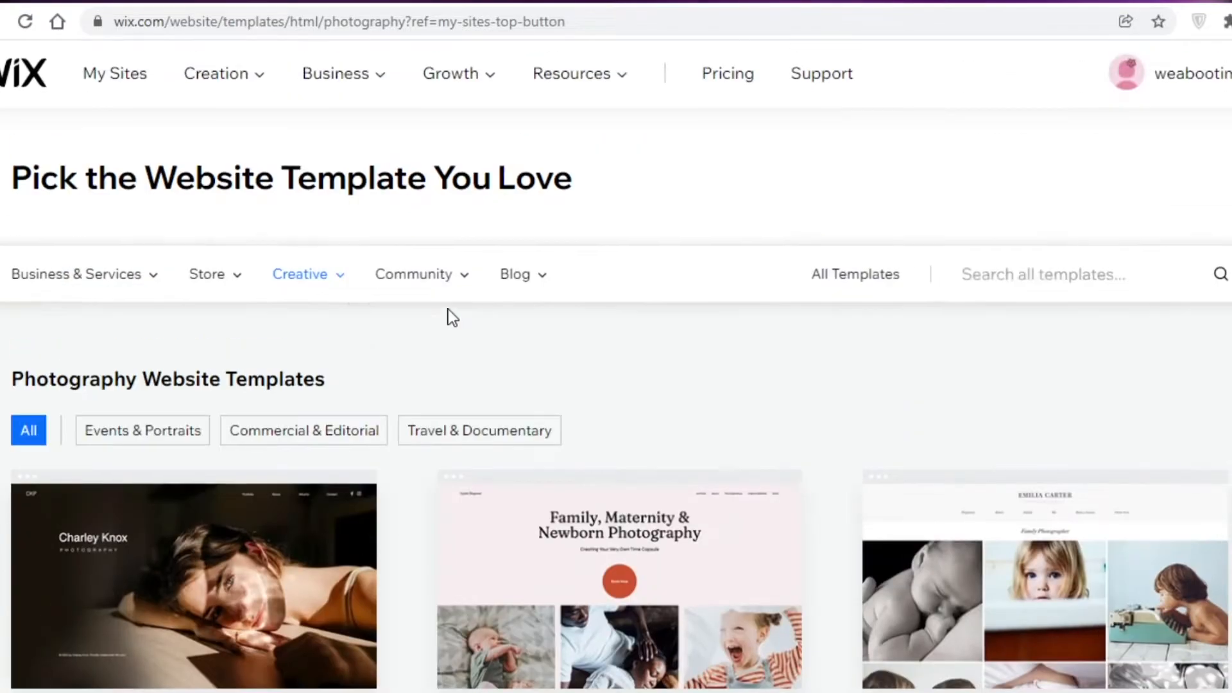
# Step: Show the blank website templates and examine the available layouts and the additional template categories
pyautogui.click(1033, 275)
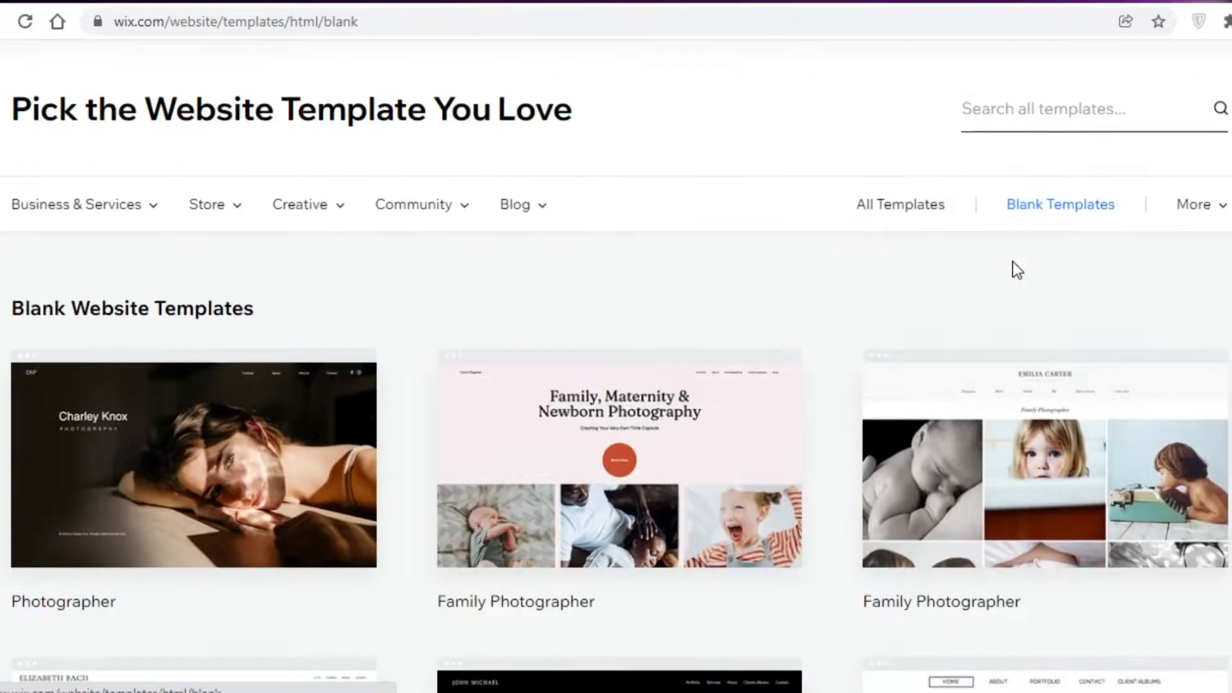
pyautogui.scroll(-5, 1059, 214)
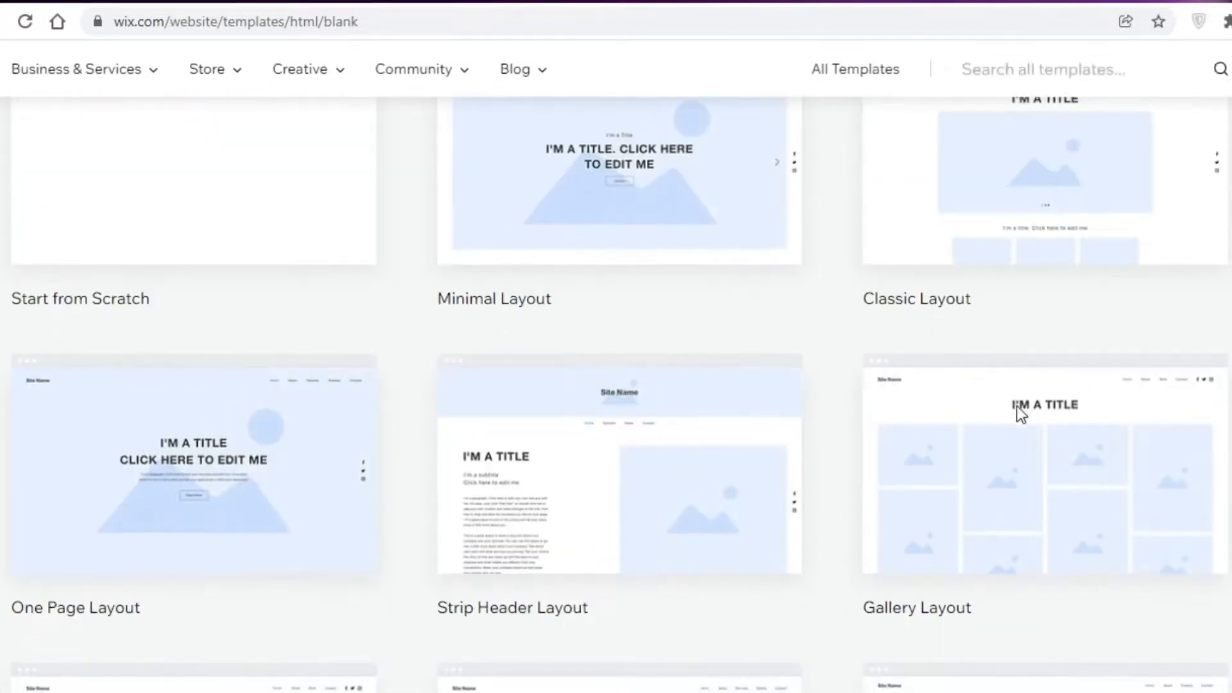
pyautogui.scroll(-5, 616, 385)
pyautogui.scroll(-5, 1044, 421)
pyautogui.scroll(10, 702, 211)
pyautogui.scroll(2, 719, 324)
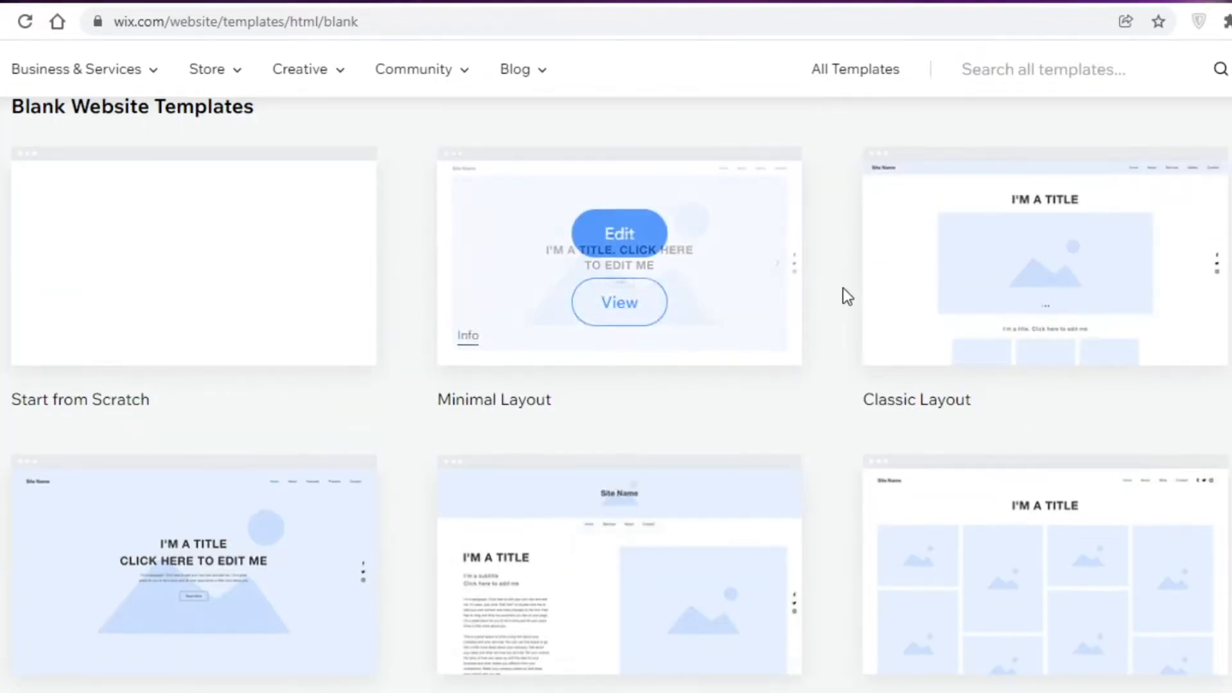
pyautogui.scroll(2, 1145, 195)
pyautogui.scroll(3, 1145, 194)
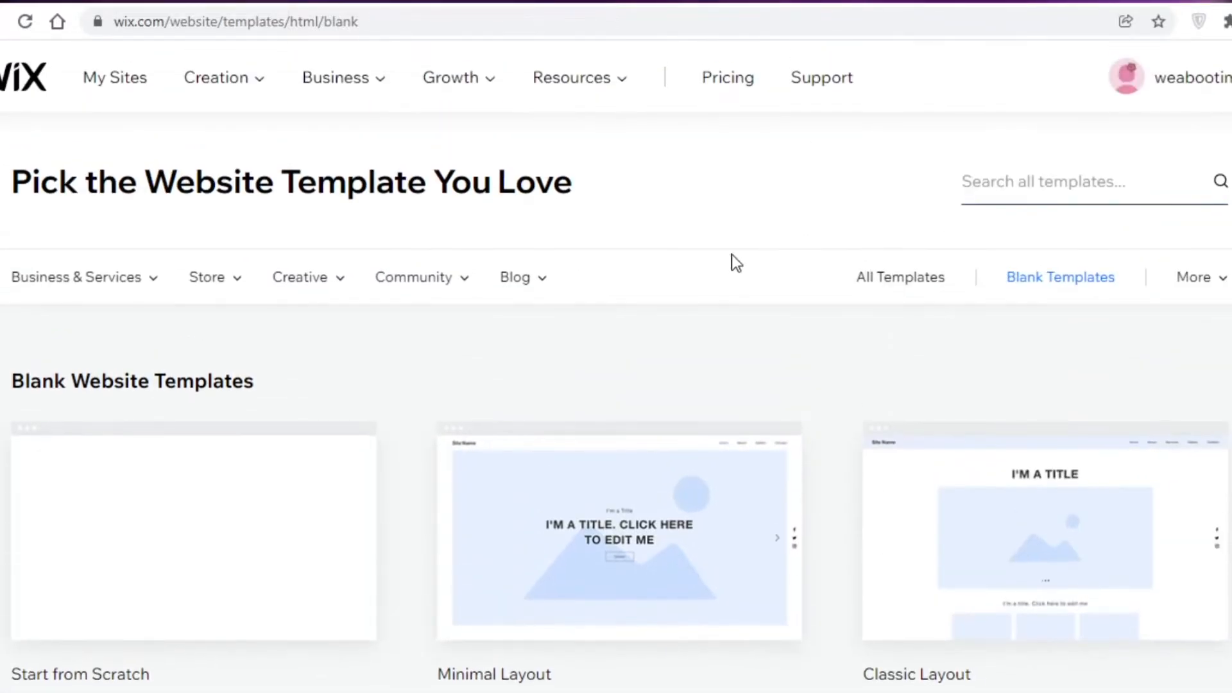
pyautogui.moveTo(1218, 284)
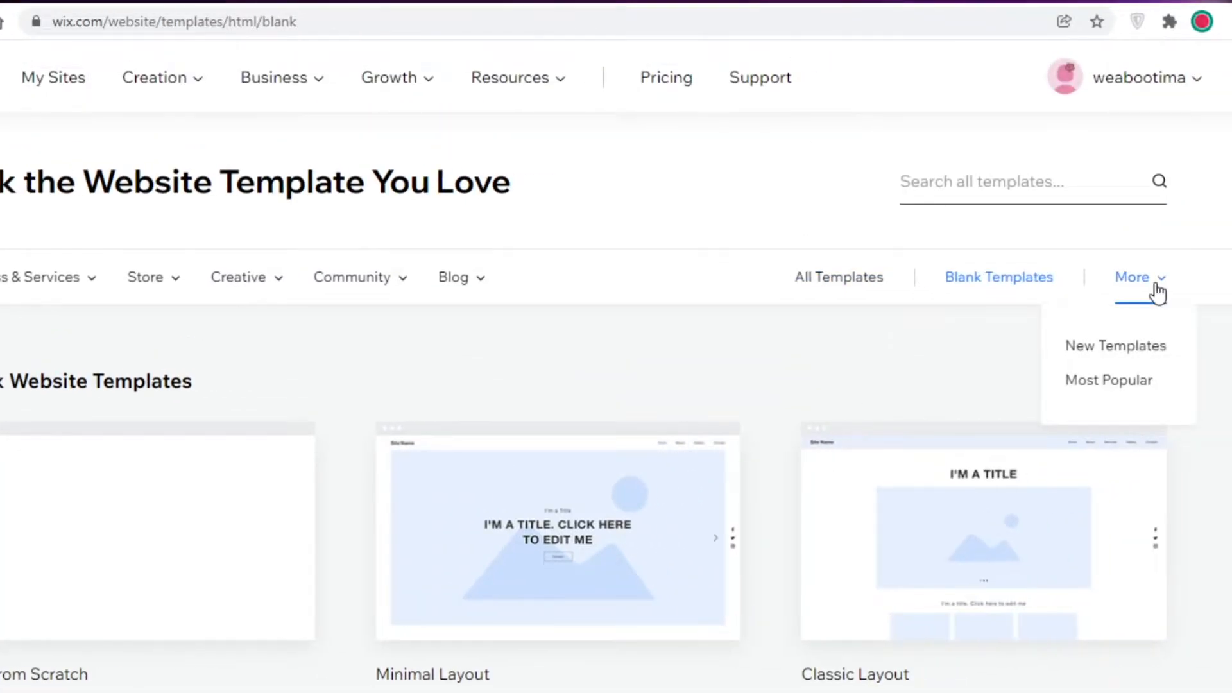
pyautogui.scroll(-5, 104, 471)
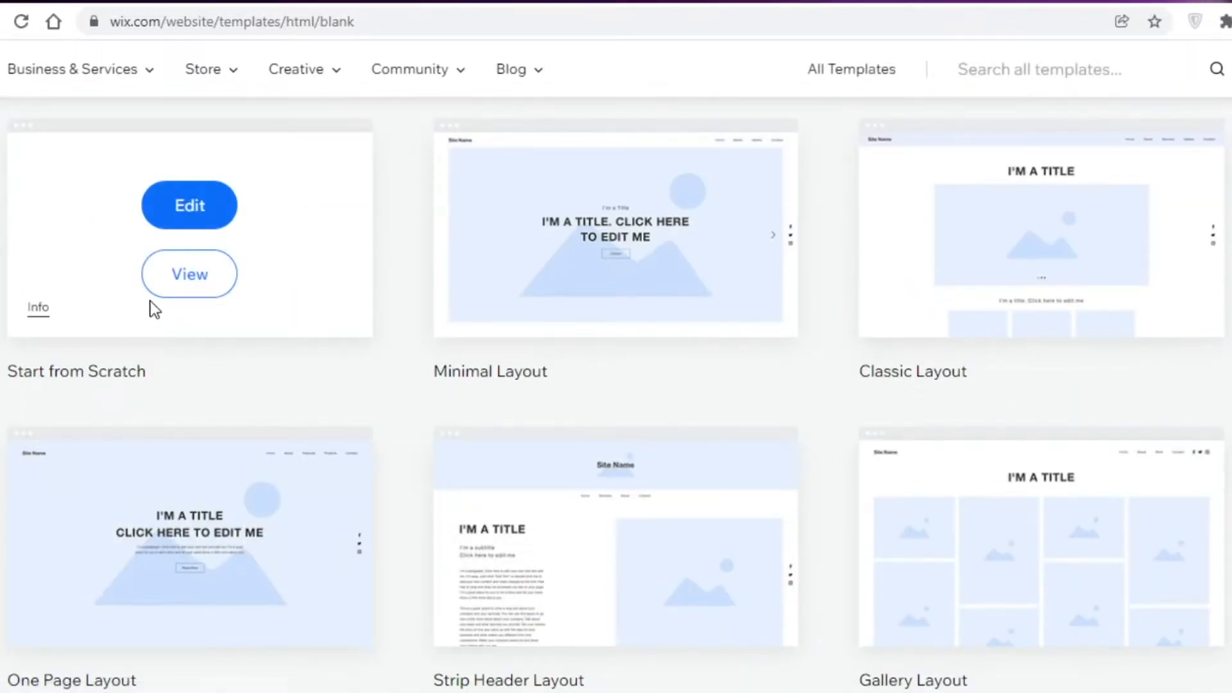
pyautogui.scroll(5, 144, 304)
# Step: Switch to all website templates and look over the selection
pyautogui.click(879, 278)
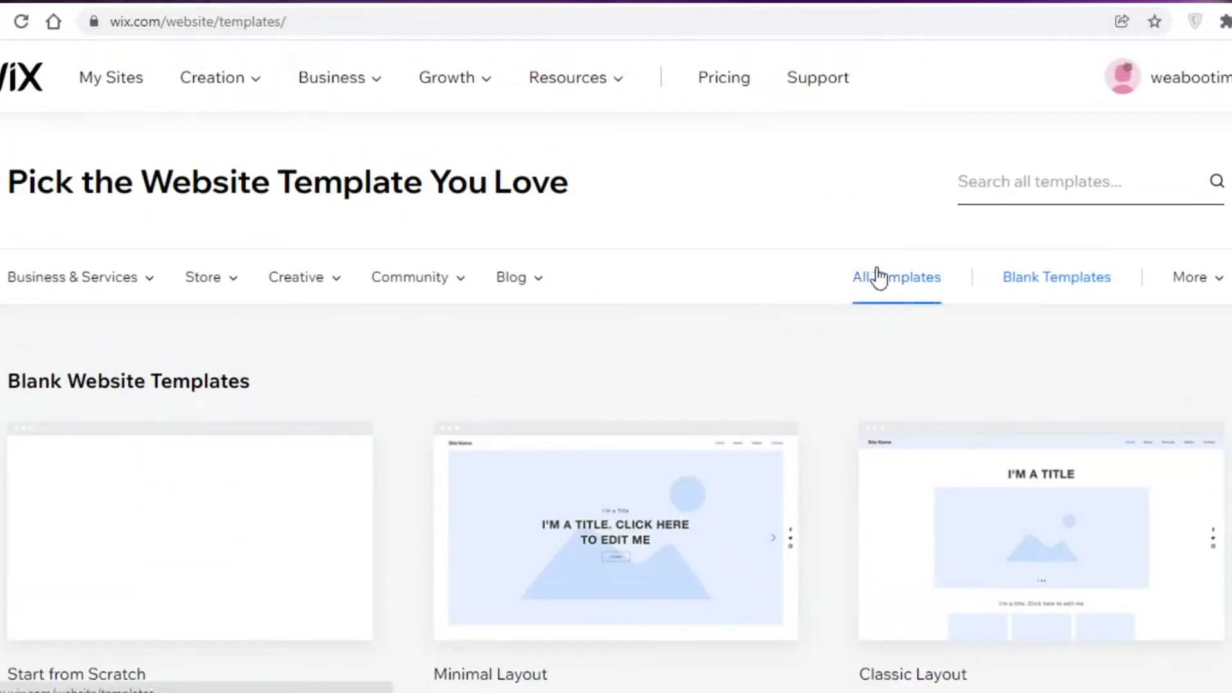
pyautogui.scroll(-15, 874, 282)
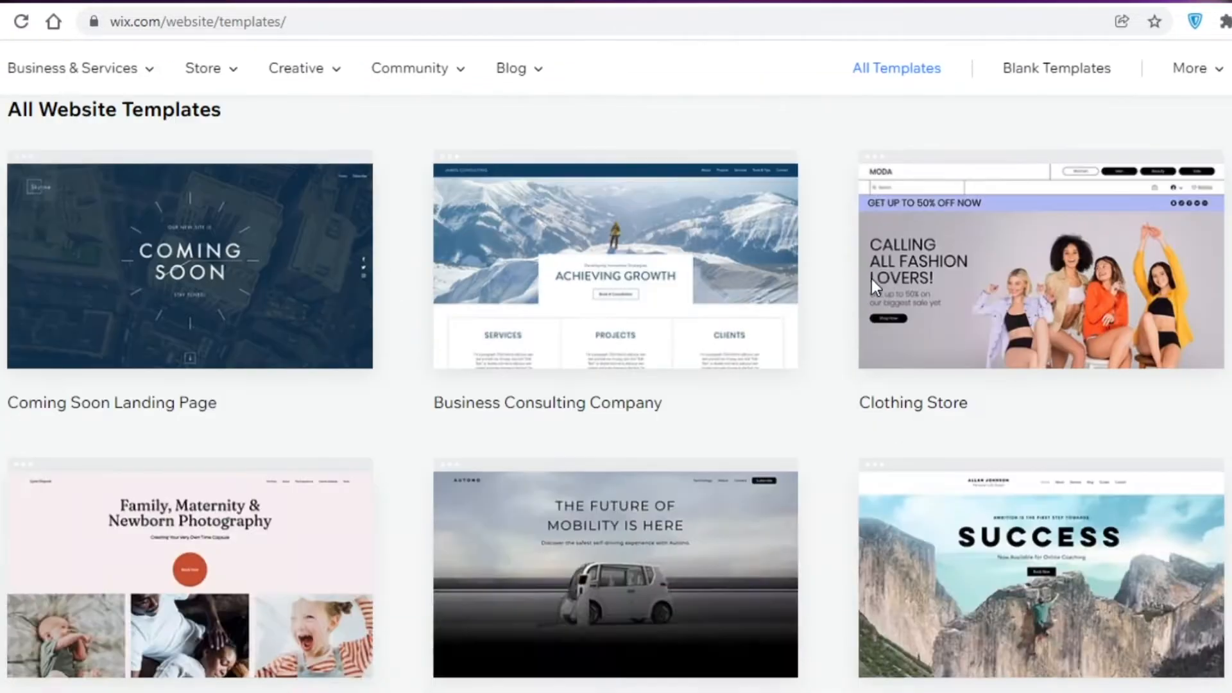
pyautogui.scroll(15, 661, 446)
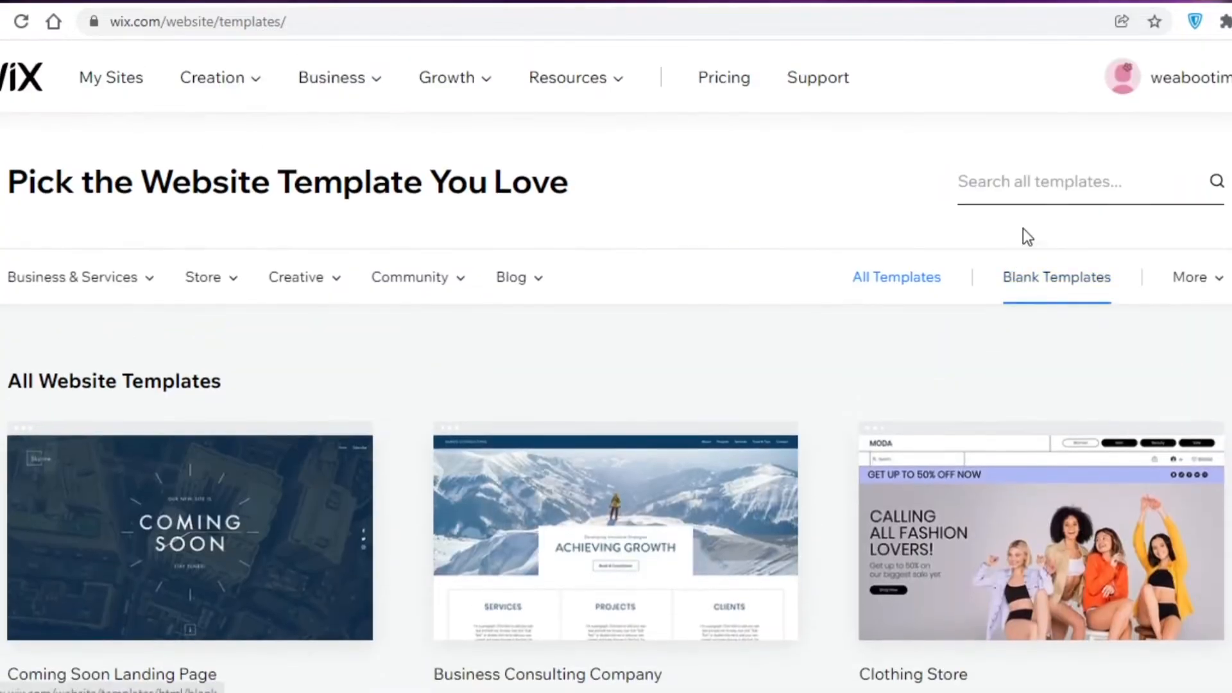
# Step: Search all website templates for "fashion"
pyautogui.click(1073, 186)
pyautogui.write('fashion')
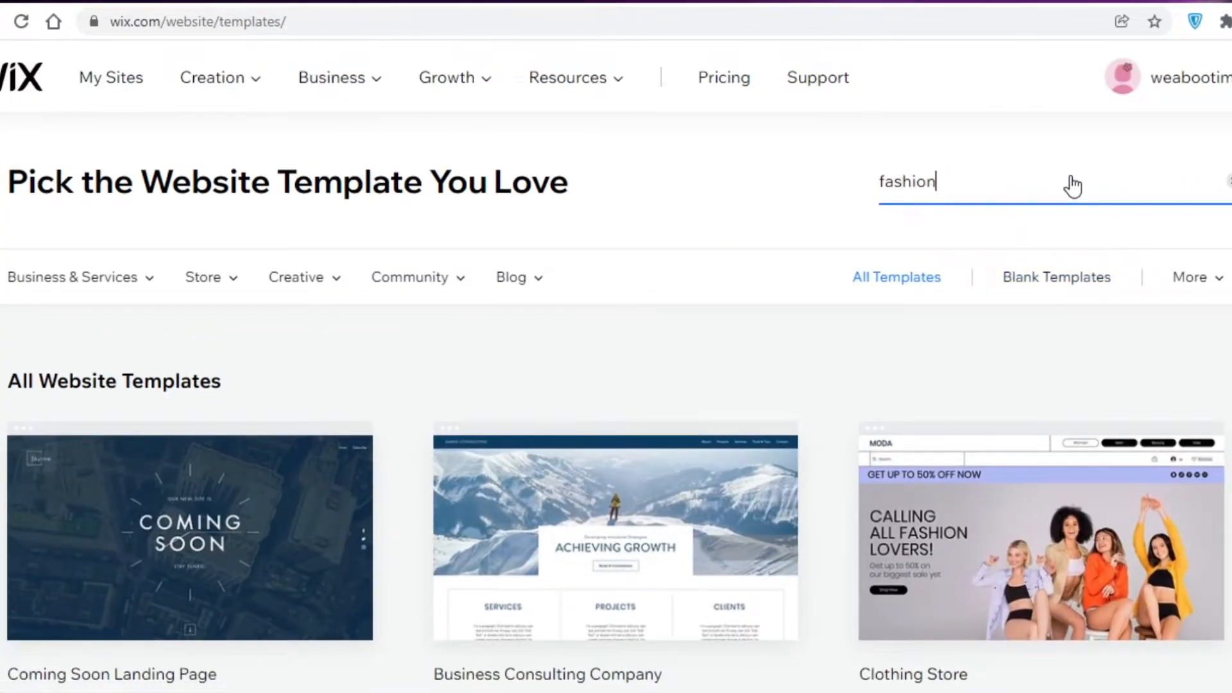
pyautogui.press('Return')
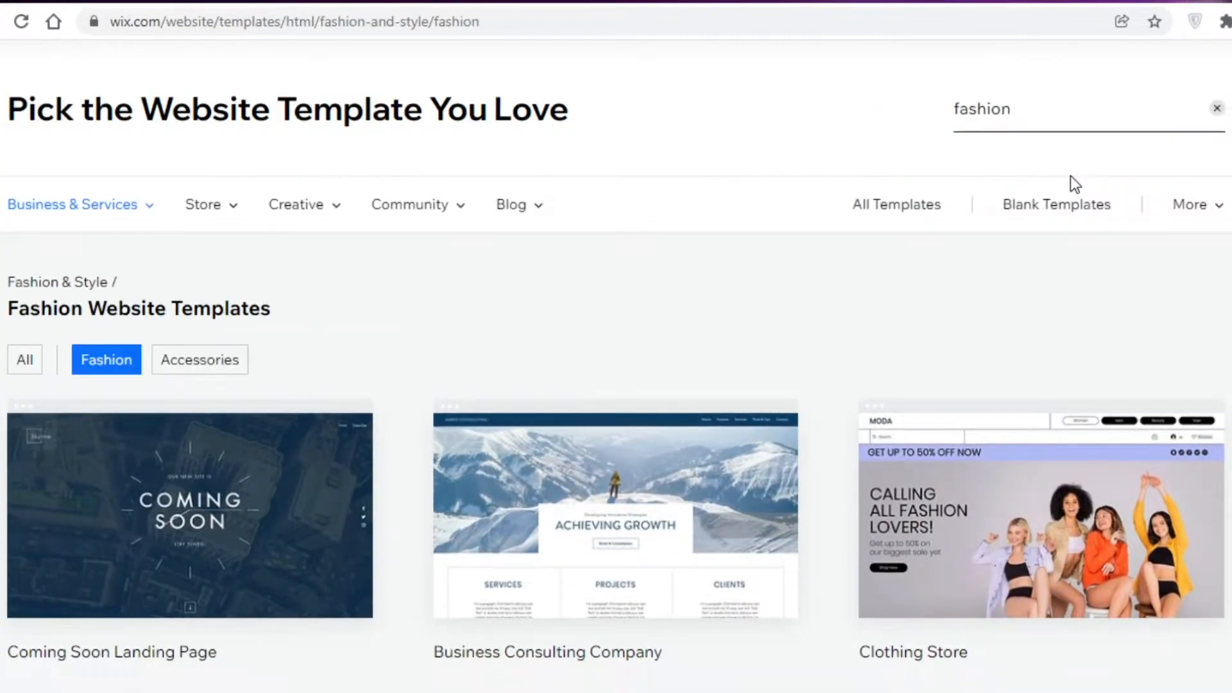
# Step: Browse the fashion website templates from the first page of results through to page 3
pyautogui.scroll(-6, 1049, 179)
pyautogui.scroll(-14, 668, 294)
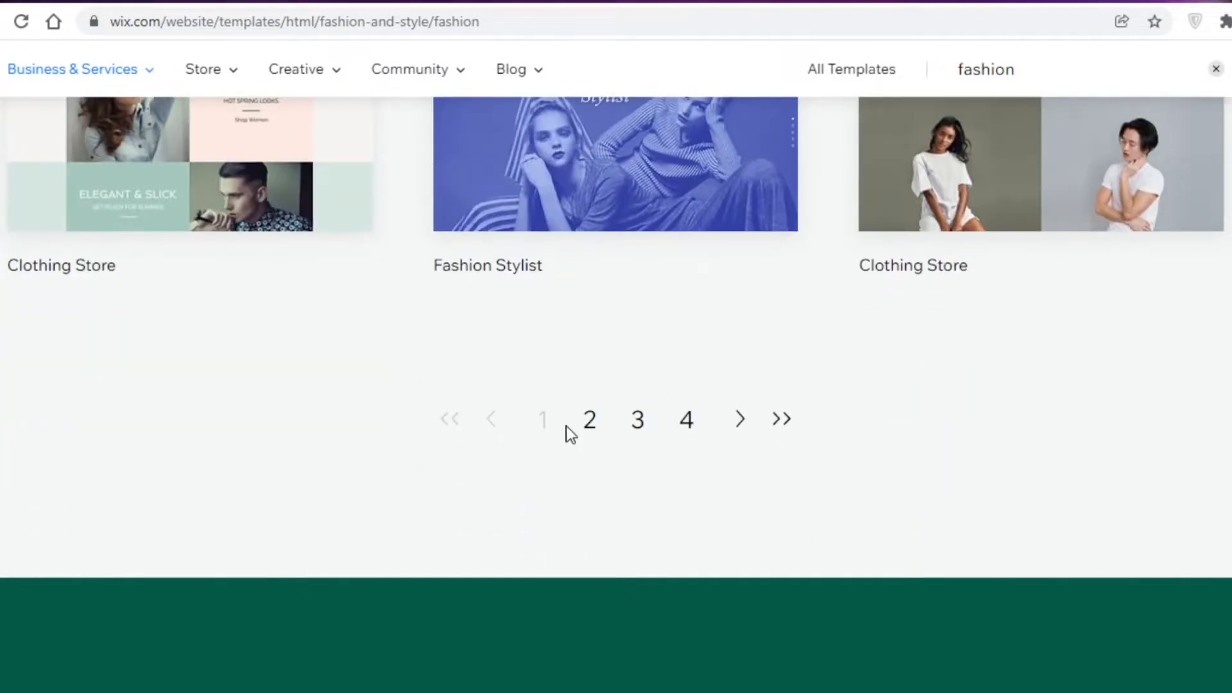
pyautogui.click(587, 422)
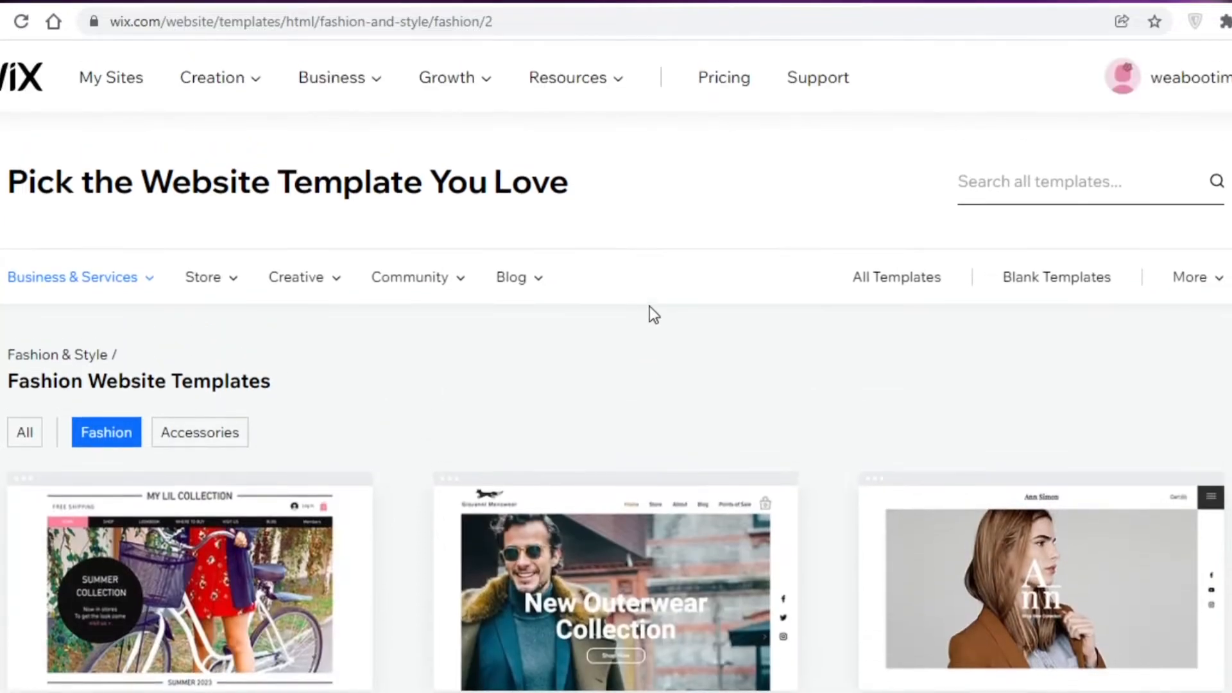
pyautogui.scroll(-10, 653, 314)
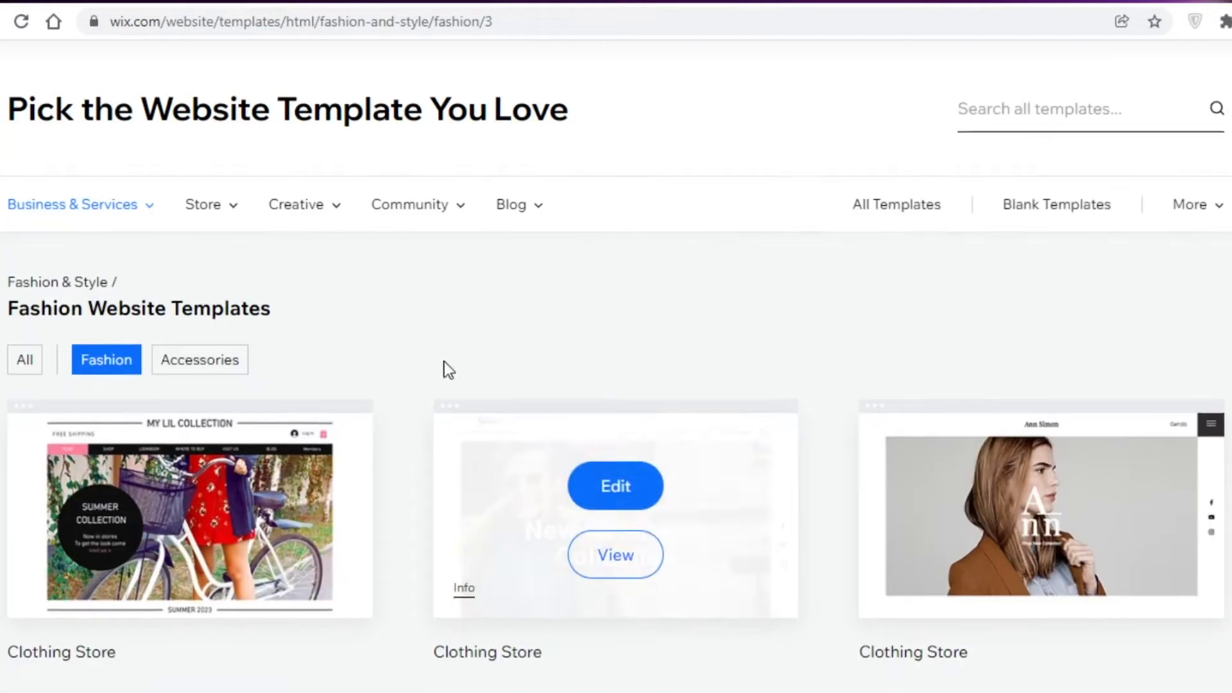
# Step: Open the Fashion Designer template from page 3 of the fashion templates for editing and look over its home page
pyautogui.scroll(-8, 572, 292)
pyautogui.scroll(2, 707, 220)
pyautogui.scroll(-2, 707, 220)
pyautogui.moveTo(707, 220)
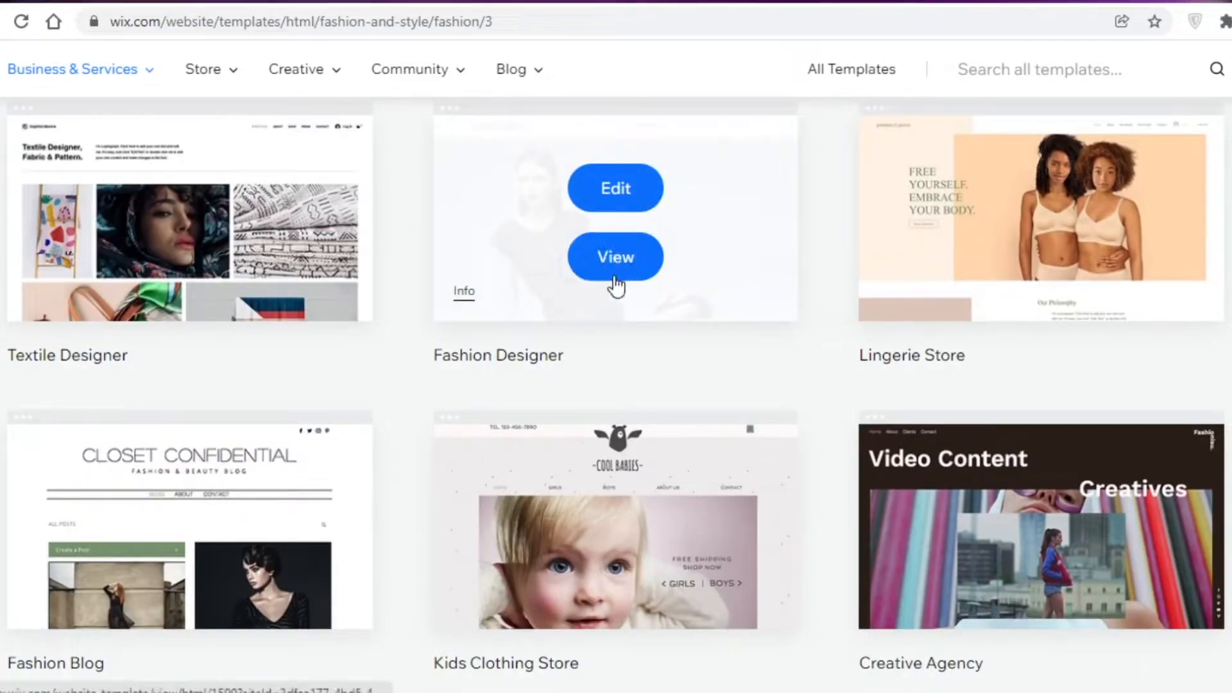
pyautogui.click(642, 190)
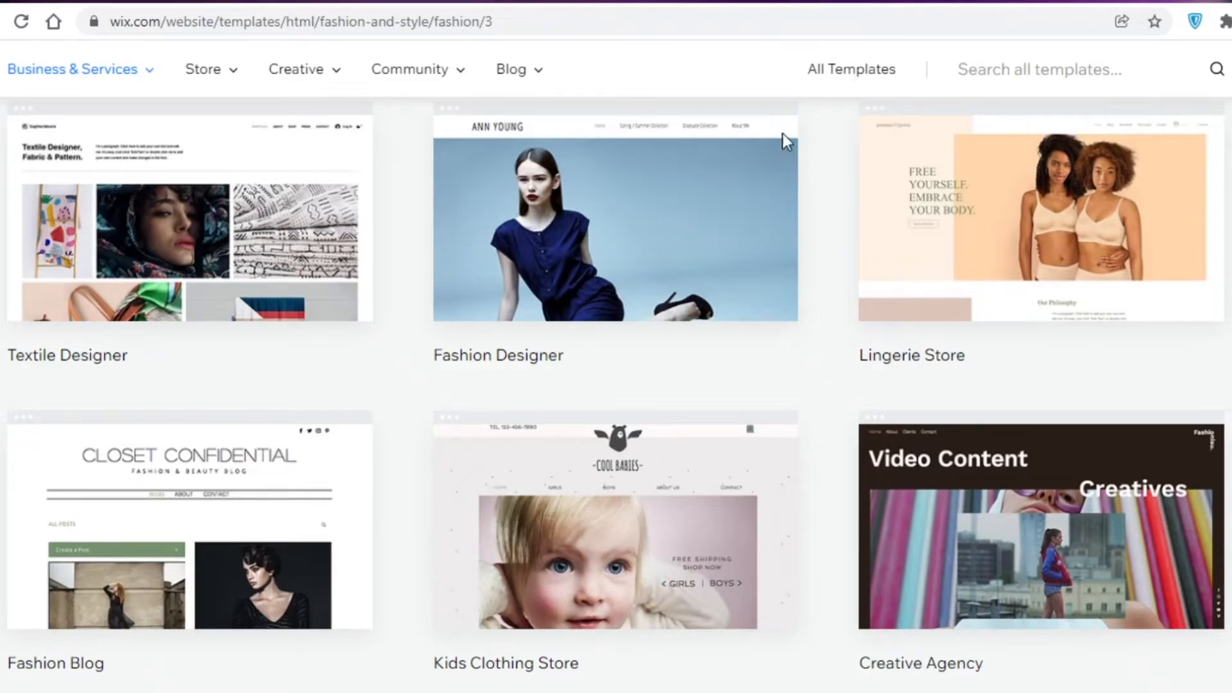
pyautogui.scroll(-8, 786, 141)
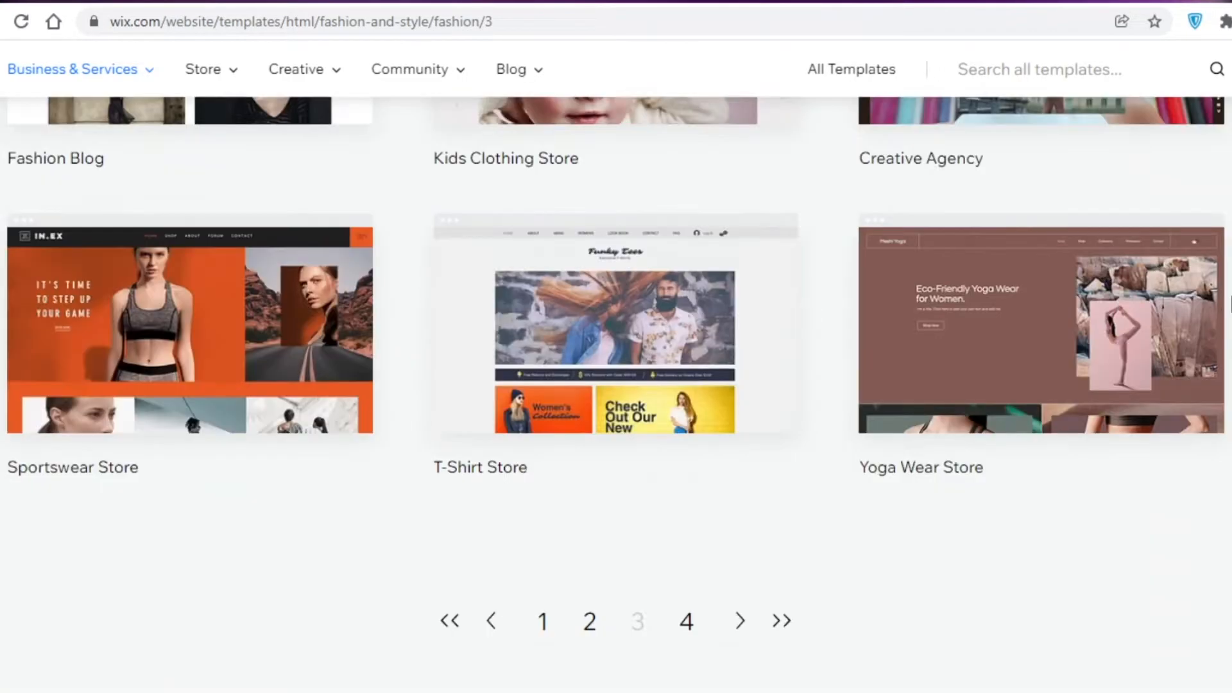
pyautogui.scroll(14, 1155, 379)
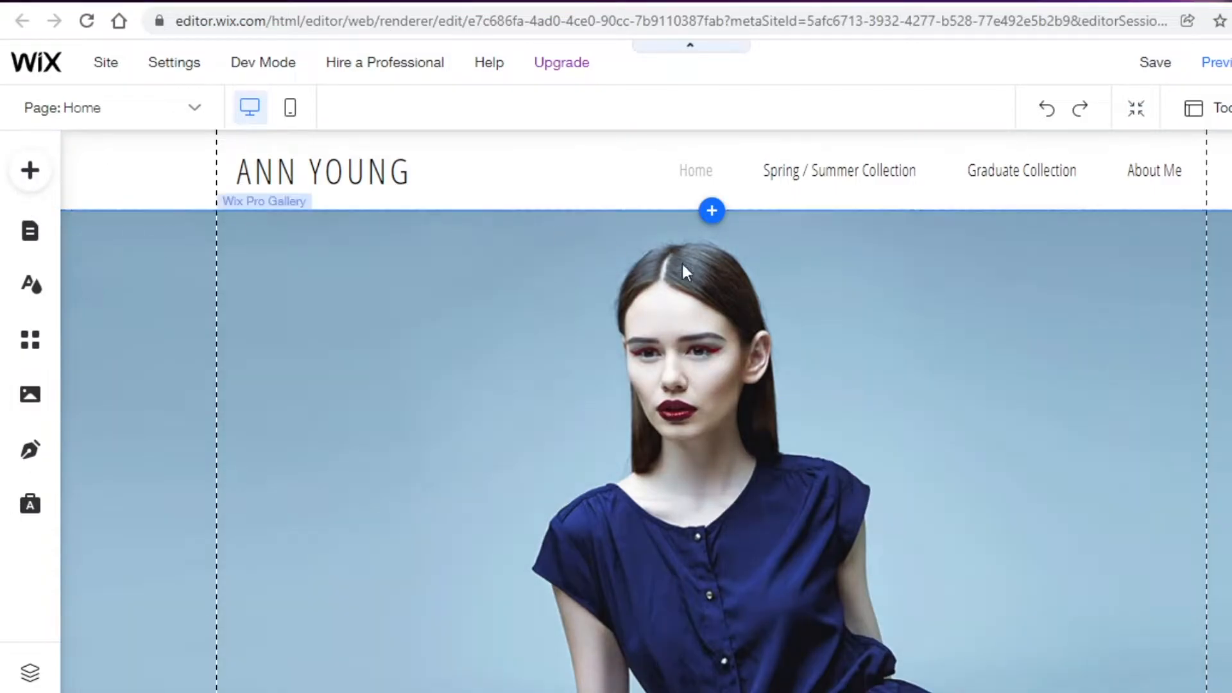
pyautogui.scroll(-10, 1025, 379)
pyautogui.scroll(10, 826, 490)
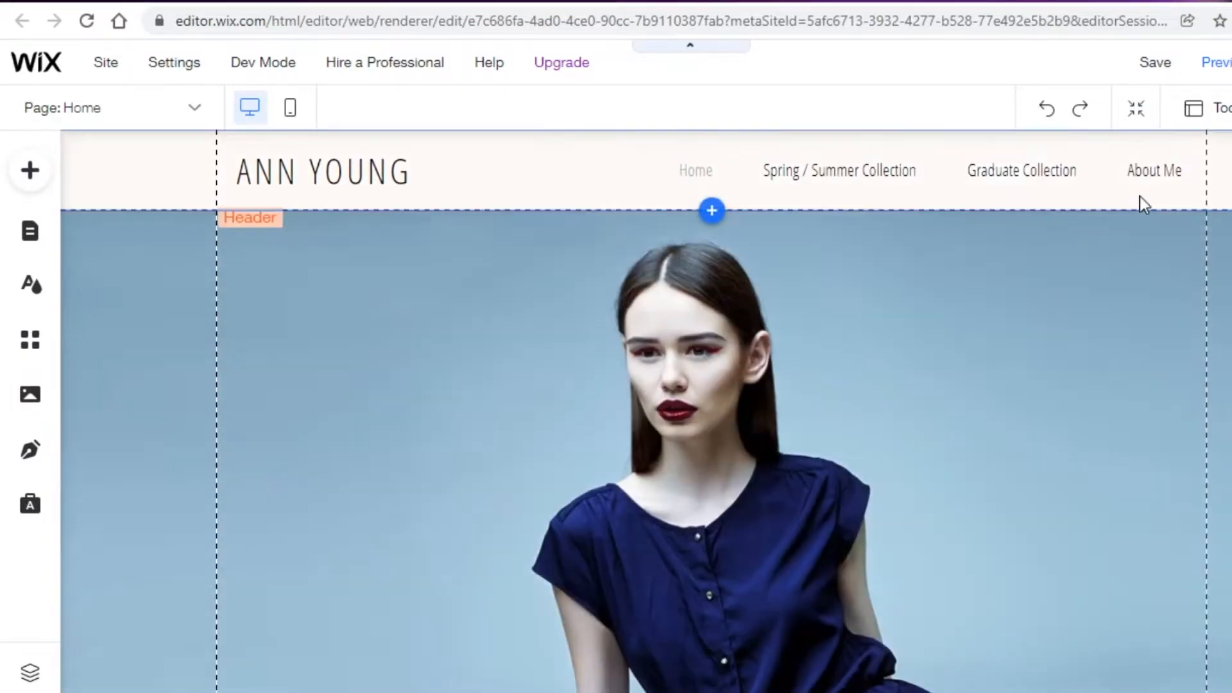
# Step: Delete the Spring / Summer Collection, Graduate Collection and About Me pages from the site
pyautogui.click(117, 112)
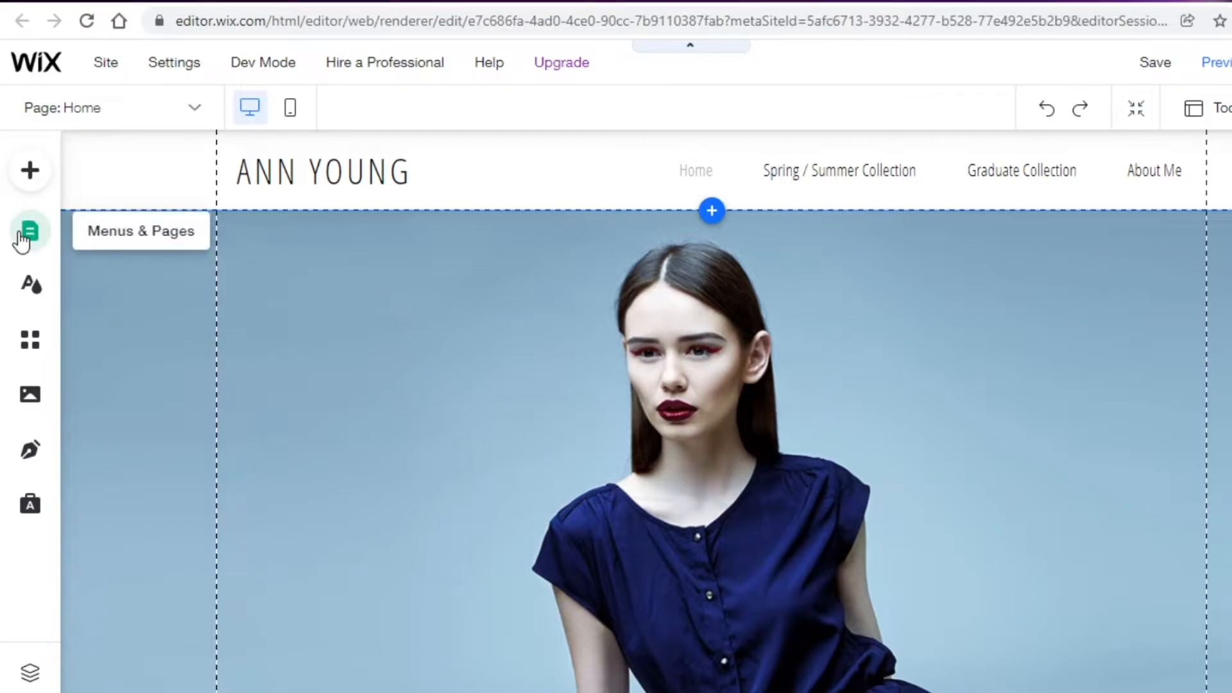
pyautogui.click(26, 237)
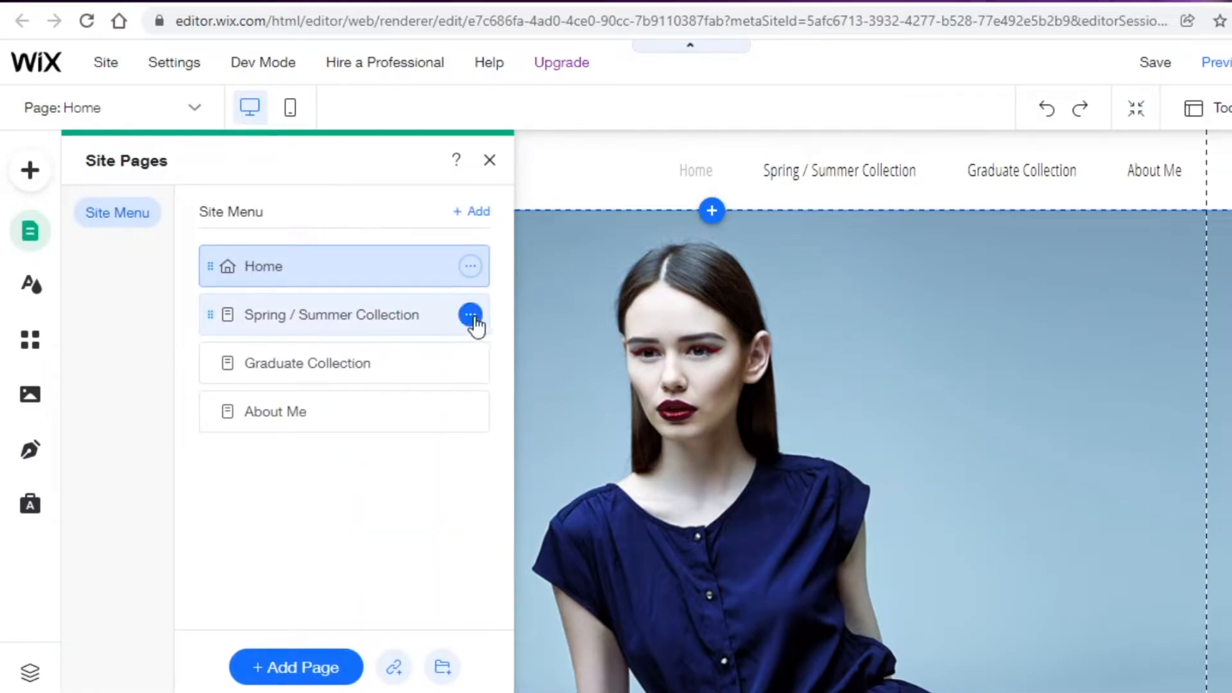
pyautogui.click(471, 315)
pyautogui.click(497, 565)
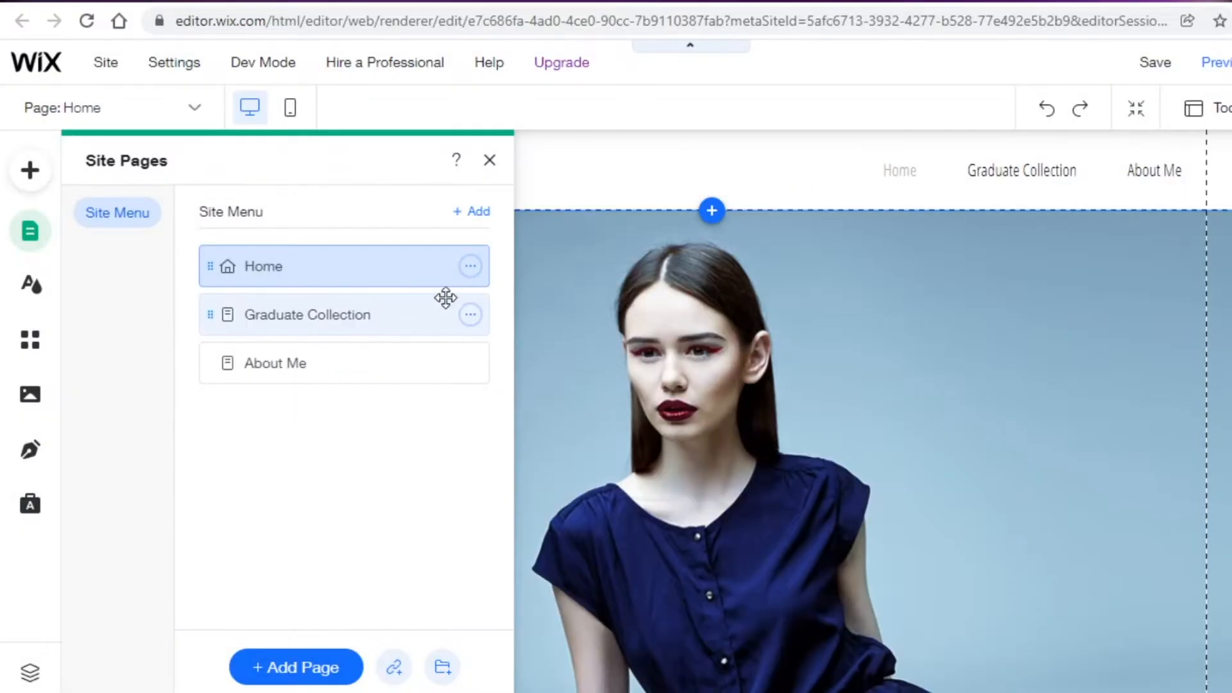
pyautogui.click(471, 315)
pyautogui.click(551, 610)
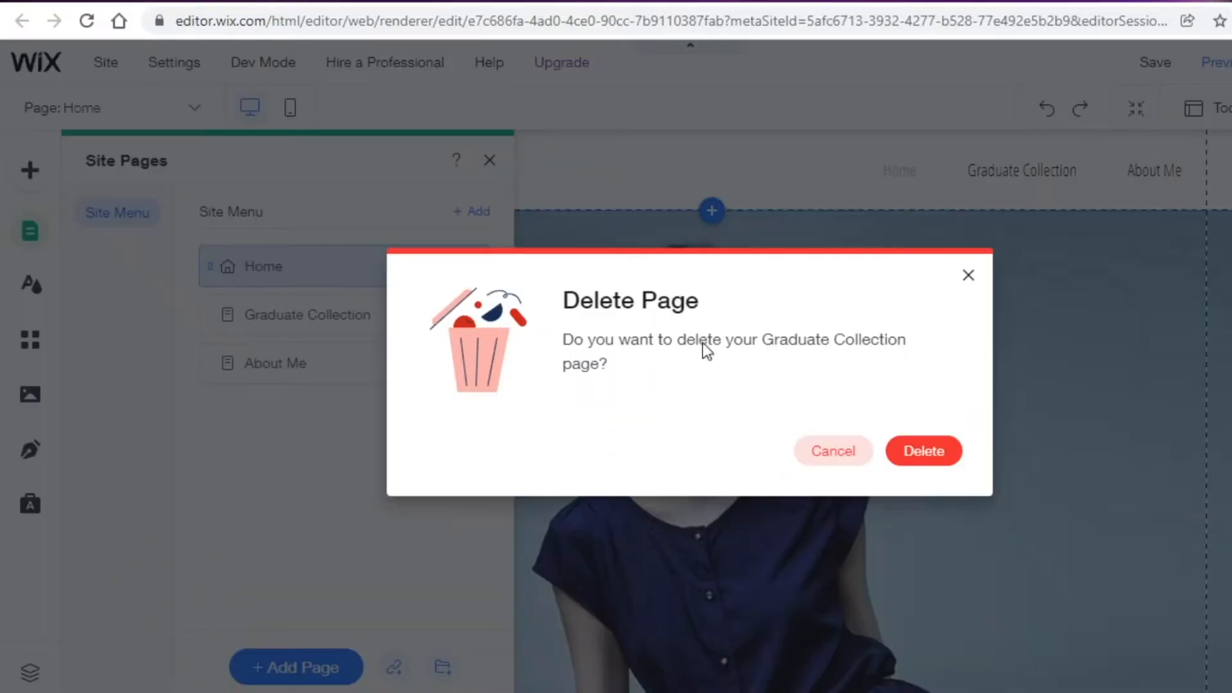
pyautogui.click(924, 450)
pyautogui.click(471, 314)
pyautogui.click(534, 600)
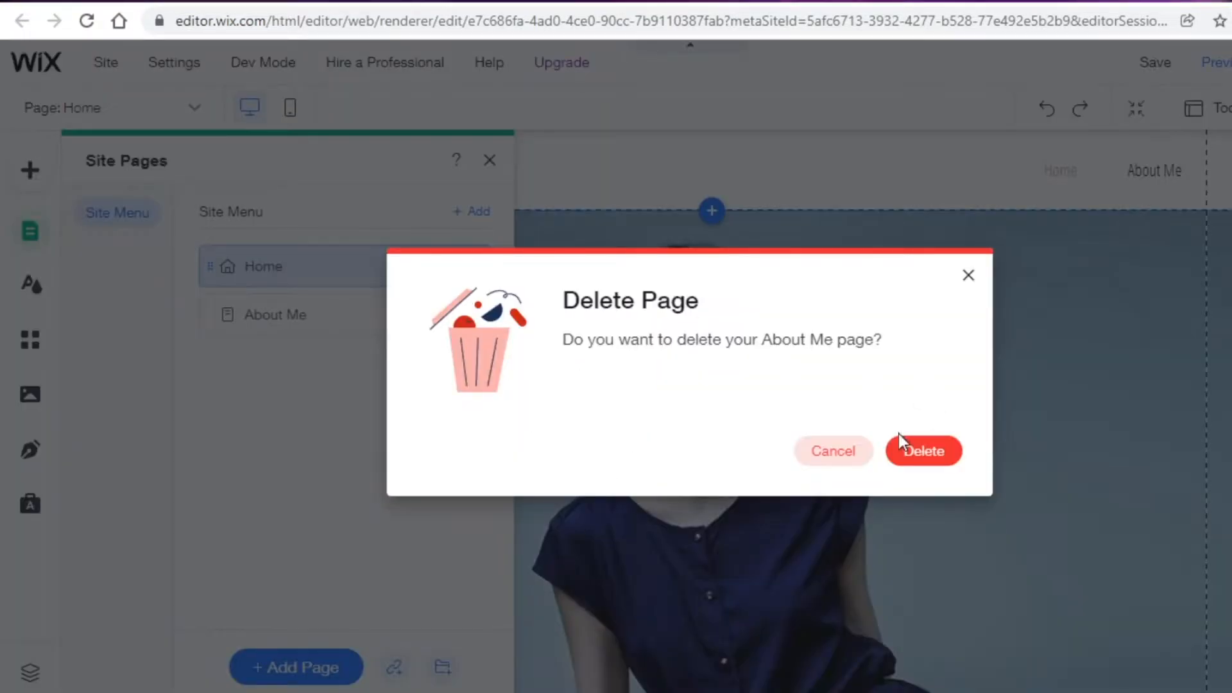
pyautogui.click(916, 466)
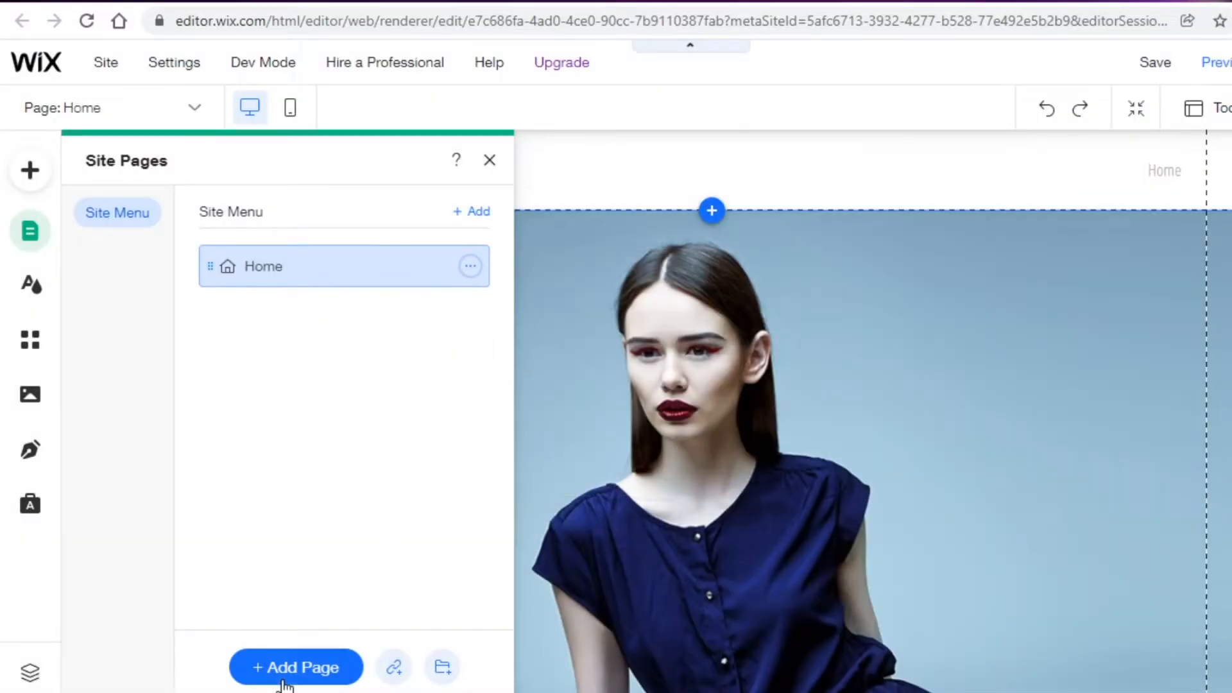
# Step: Add a blank page to the site menu and name it LATEST COLLECTION
pyautogui.click(283, 679)
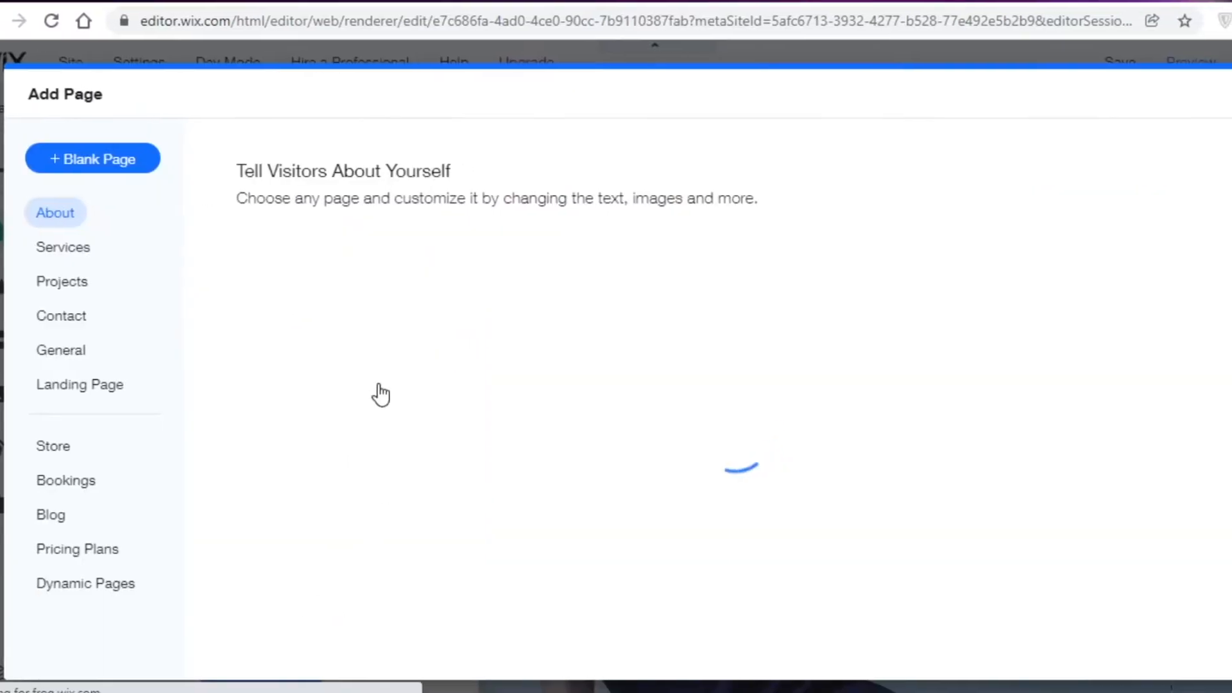
pyautogui.click(116, 159)
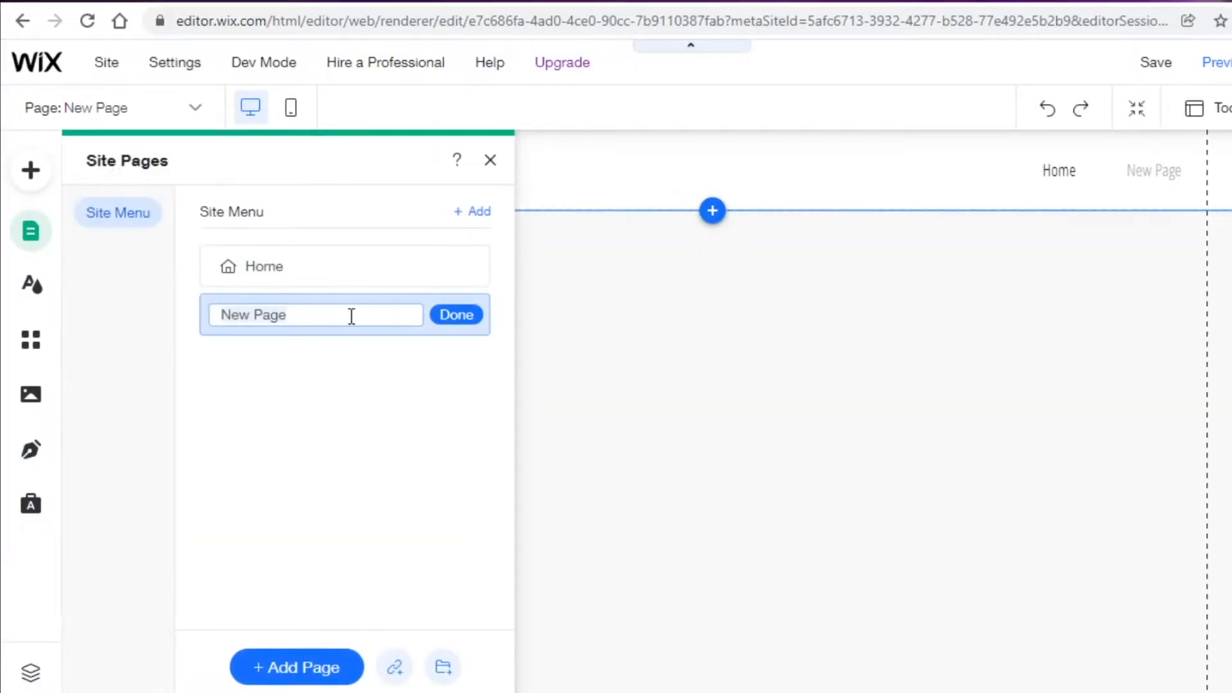
pyautogui.write('C')
pyautogui.write('AT')
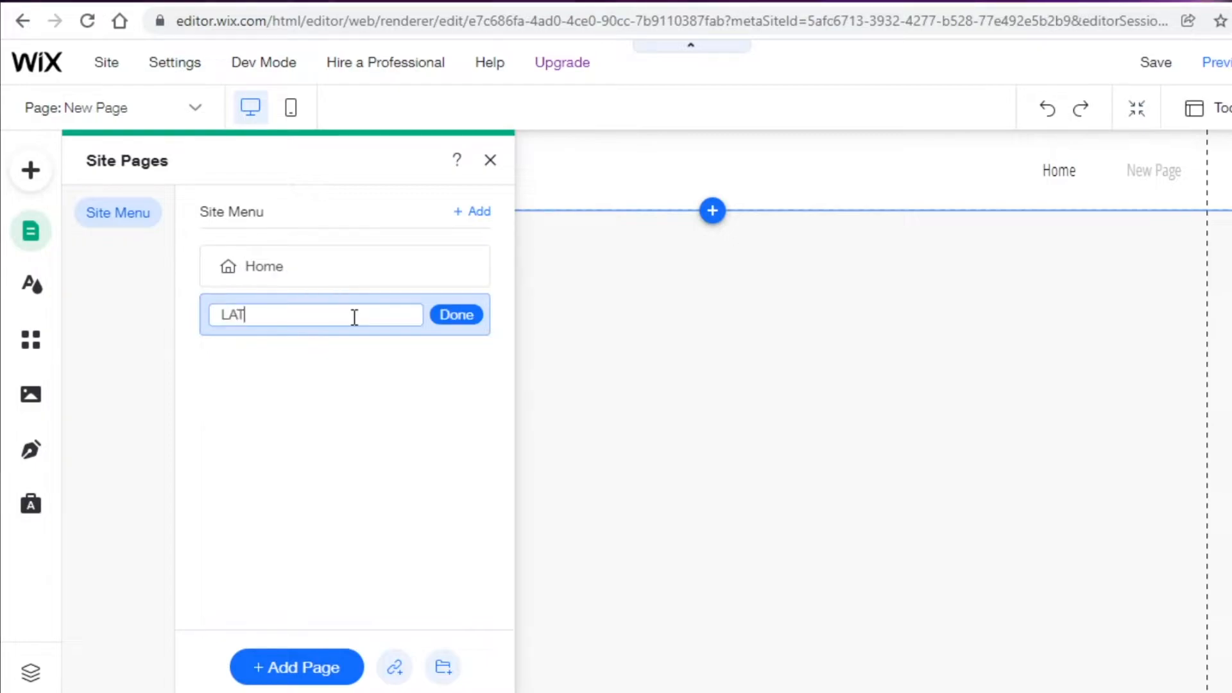
pyautogui.write('EST COLLECTION')
pyautogui.click(449, 313)
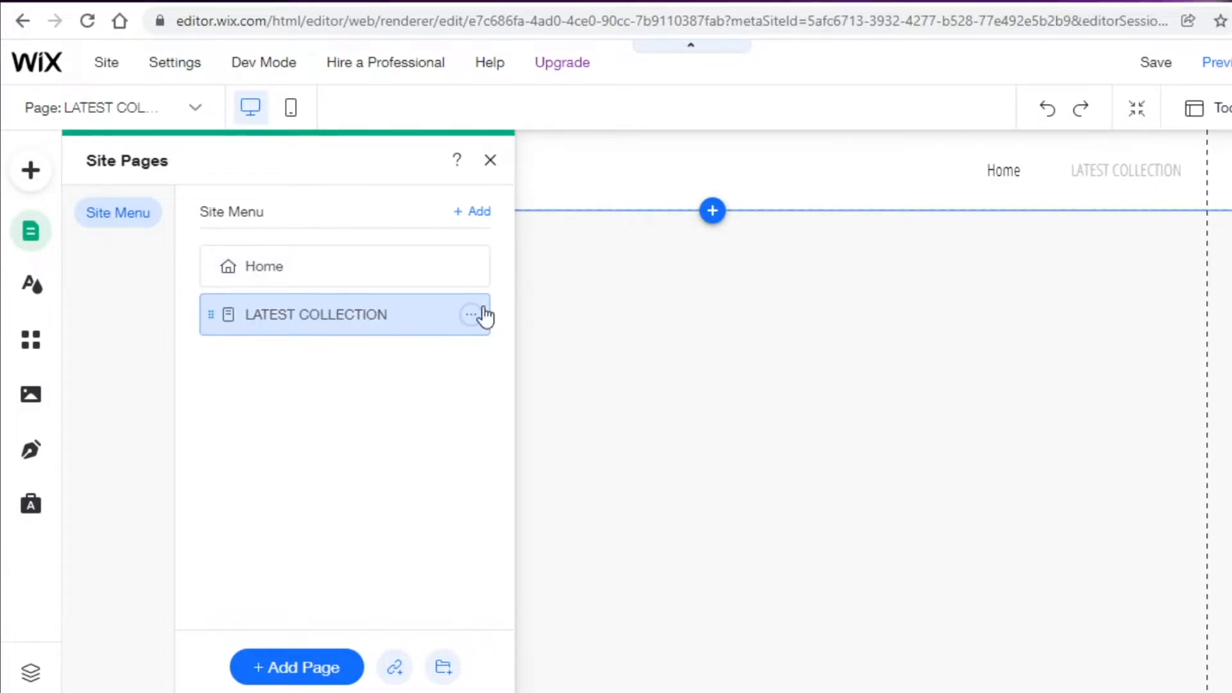
# Step: Set the background of the LATEST COLLECTION page to the Orchid image
pyautogui.click(792, 330)
pyautogui.scroll(-5, 722, 355)
pyautogui.scroll(5, 608, 349)
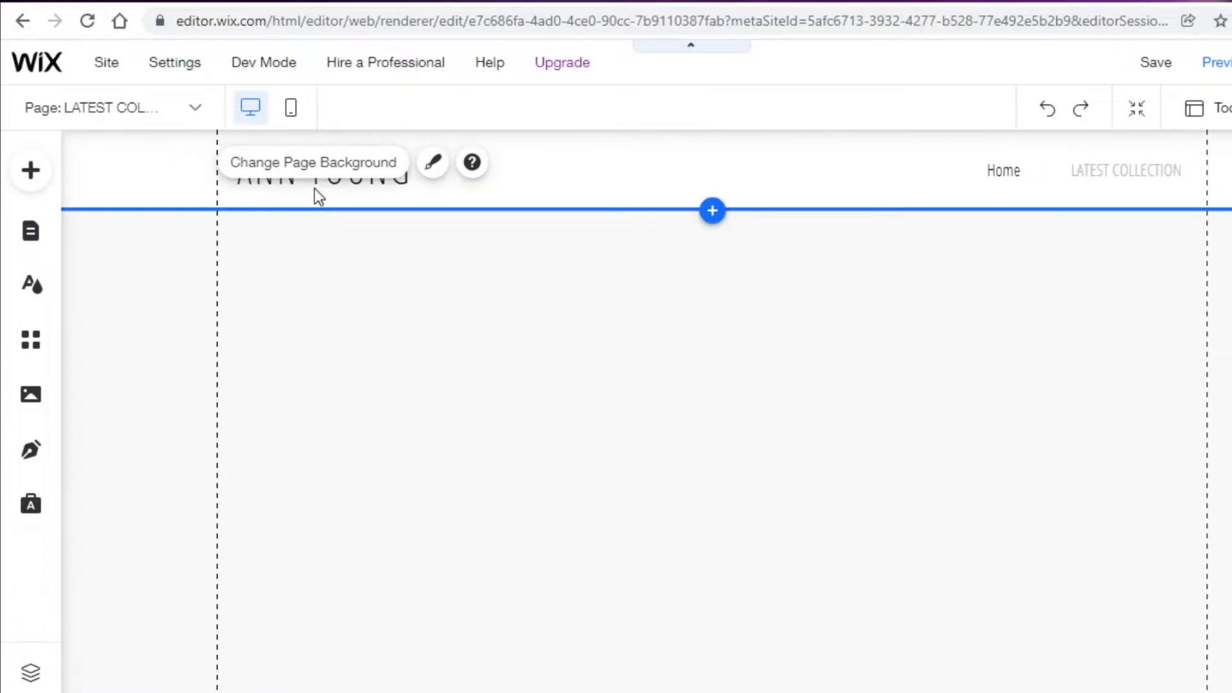
pyautogui.click(379, 168)
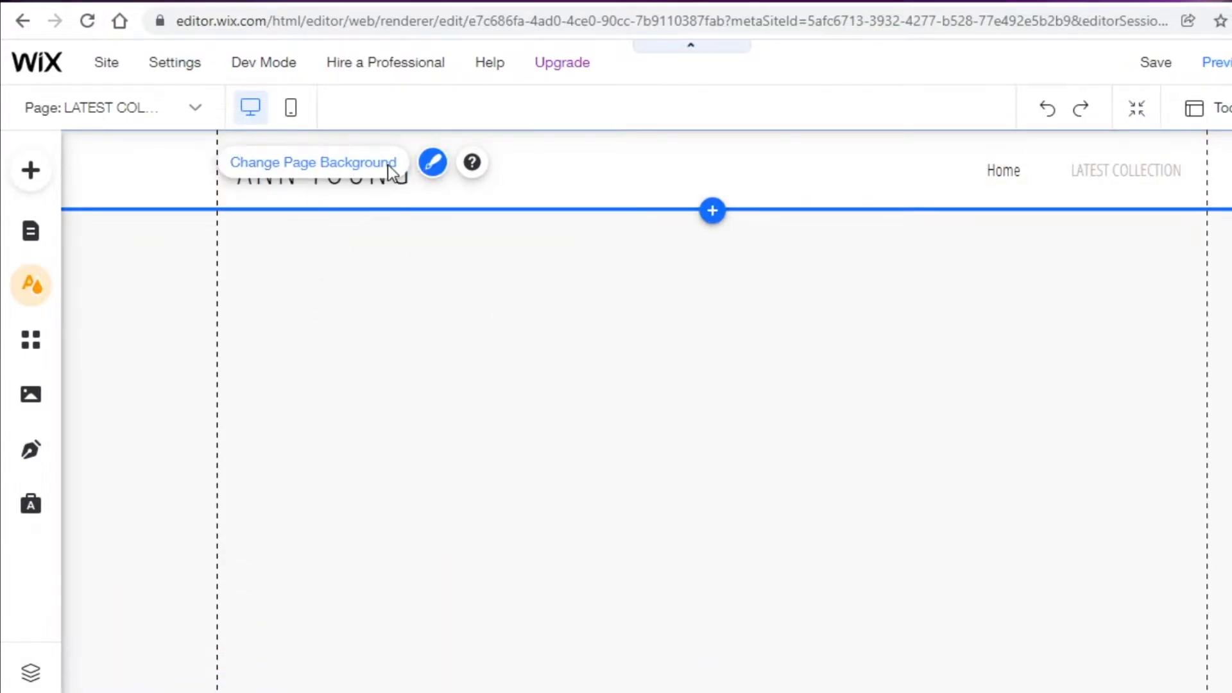
pyautogui.scroll(-5, 294, 480)
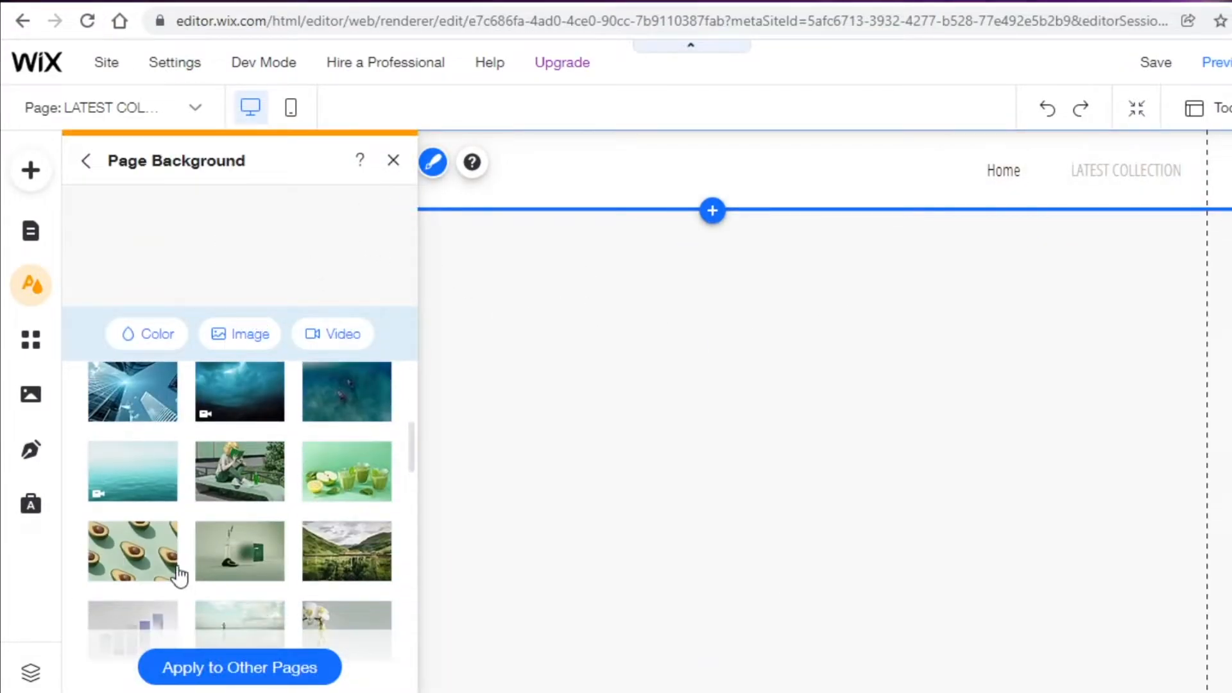
pyautogui.scroll(-3, 334, 488)
pyautogui.scroll(-2, 143, 581)
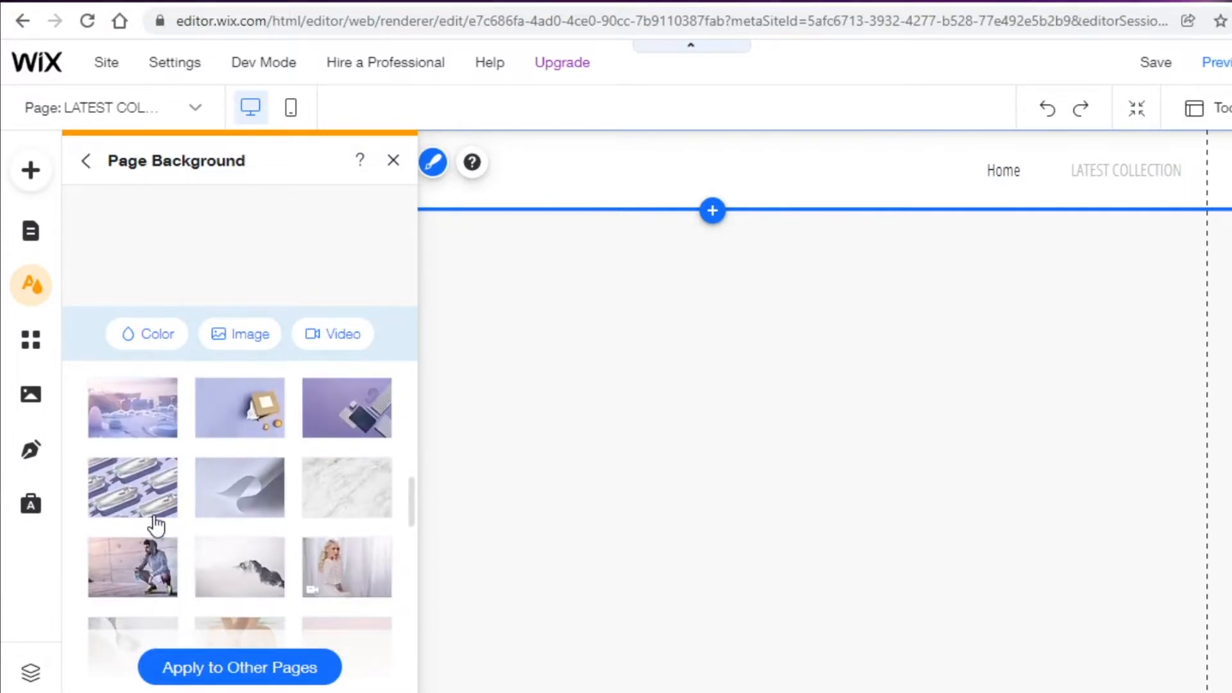
pyautogui.click(124, 509)
pyautogui.click(103, 593)
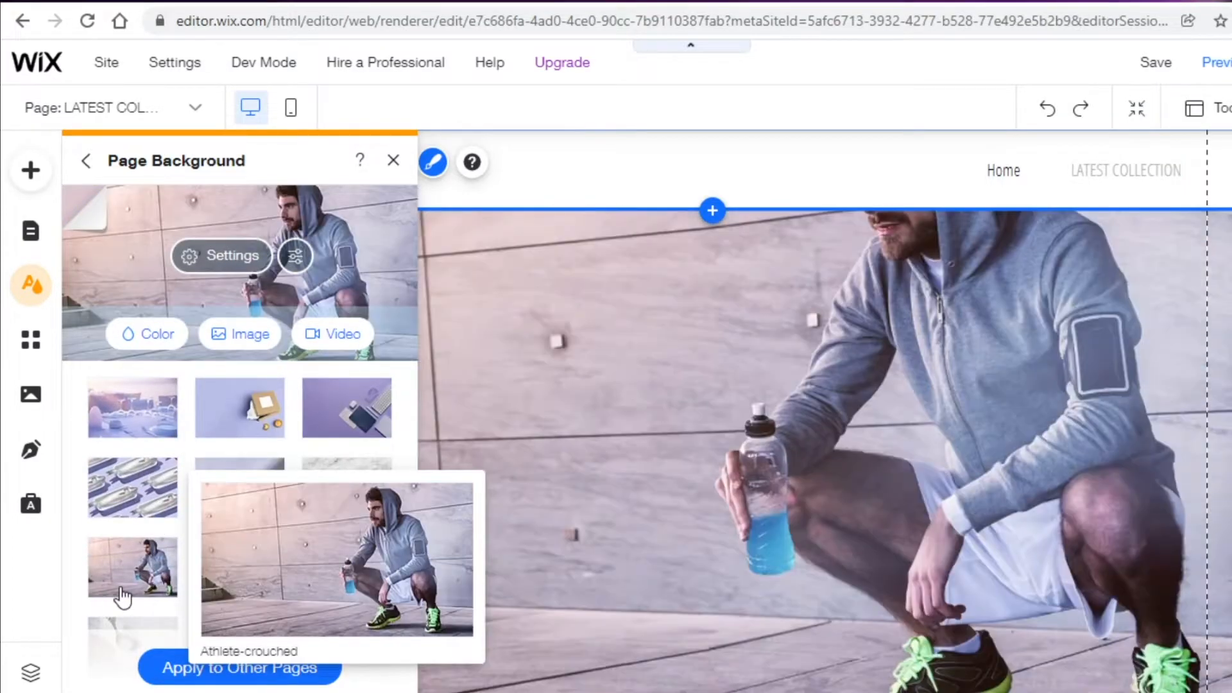
pyautogui.scroll(3, 221, 482)
pyautogui.click(312, 542)
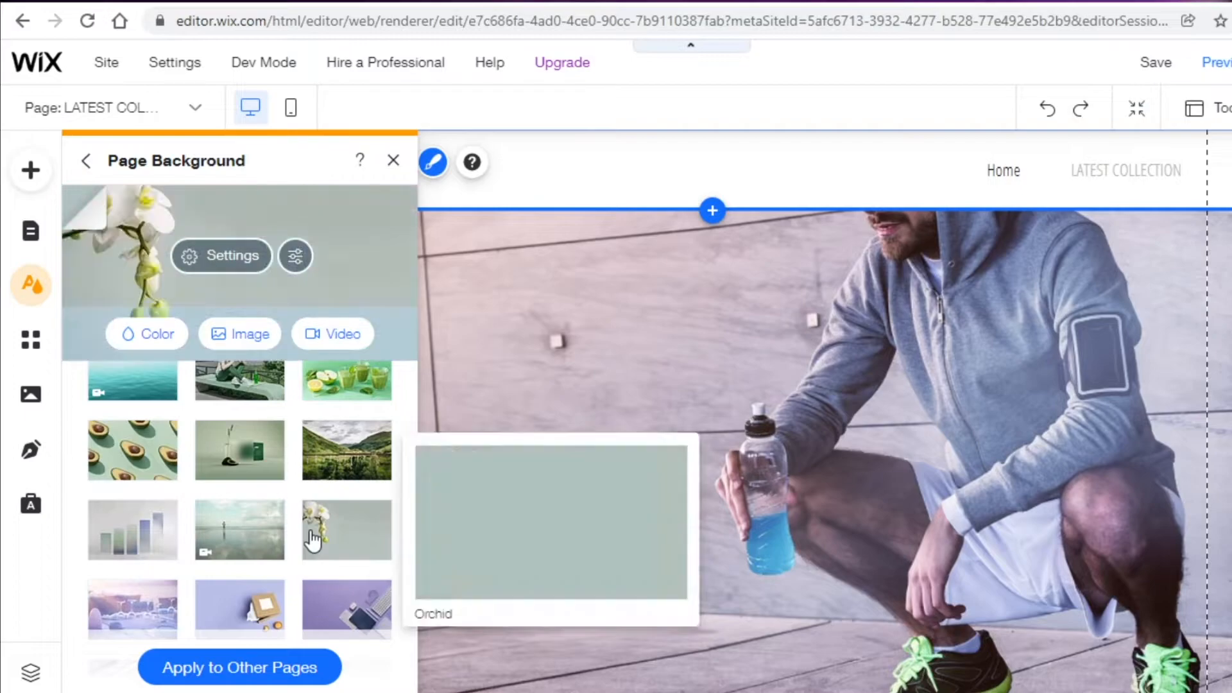
pyautogui.click(393, 160)
# Step: Return to the Home page and replace the site title in the header with "JANES FASHION FANTASY"
pyautogui.click(145, 113)
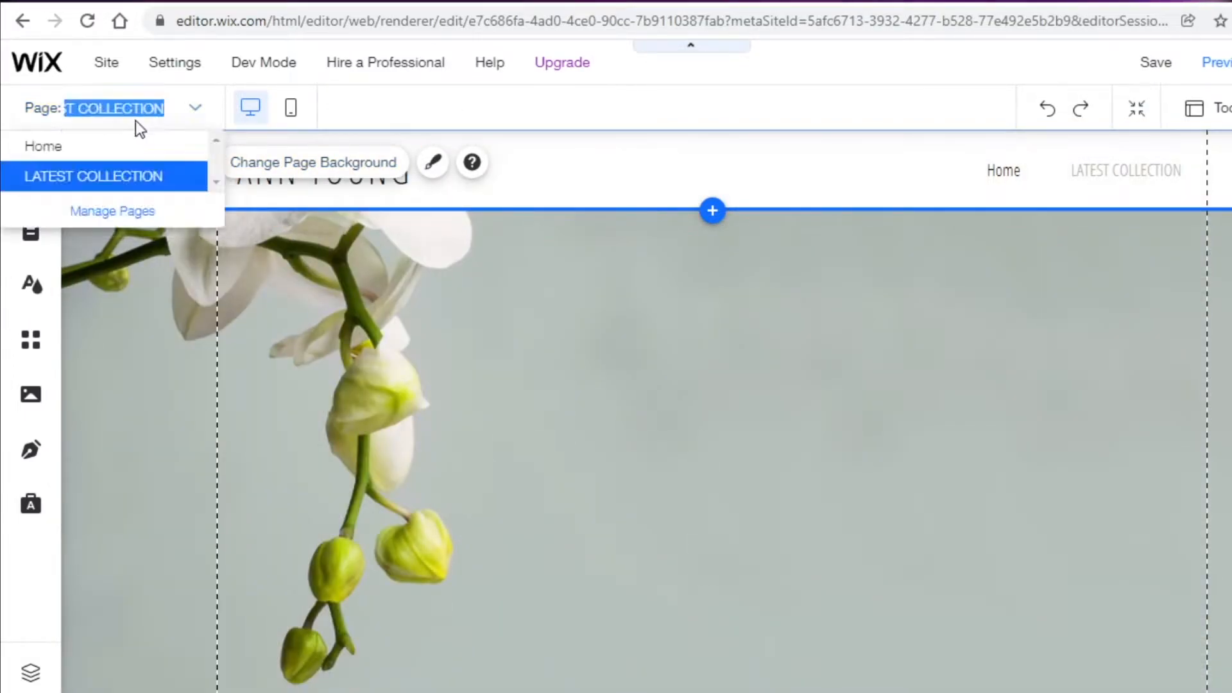
pyautogui.click(85, 156)
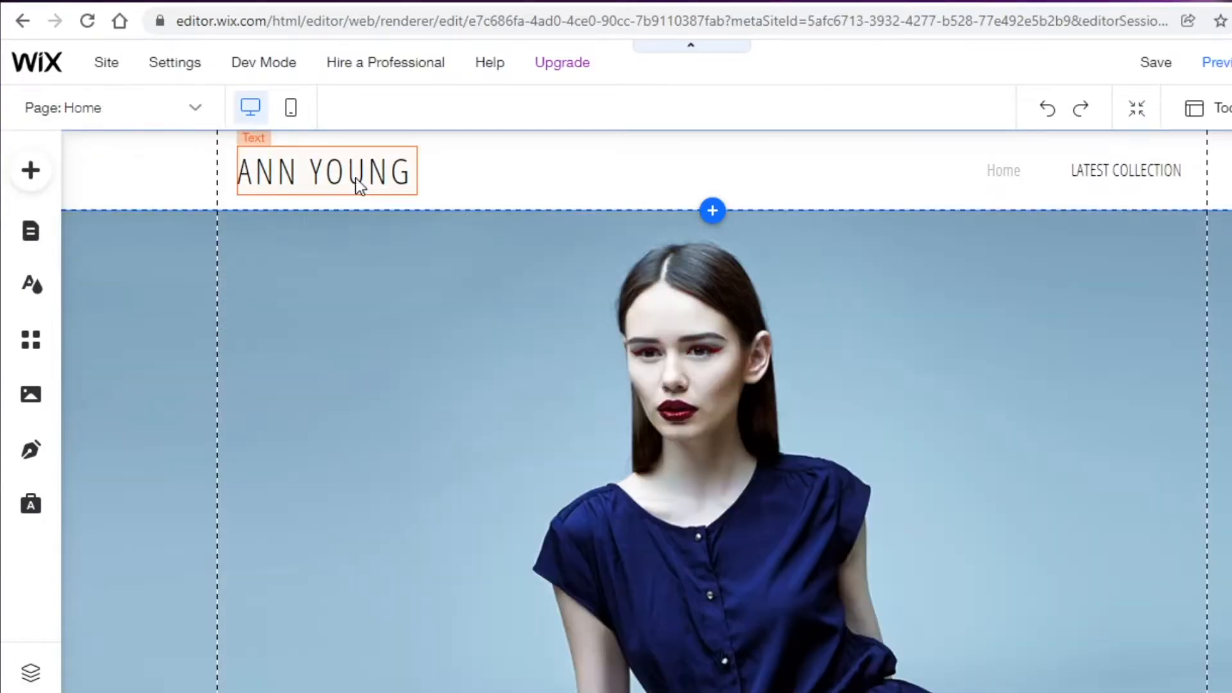
pyautogui.click(355, 178)
pyautogui.doubleClick(355, 178)
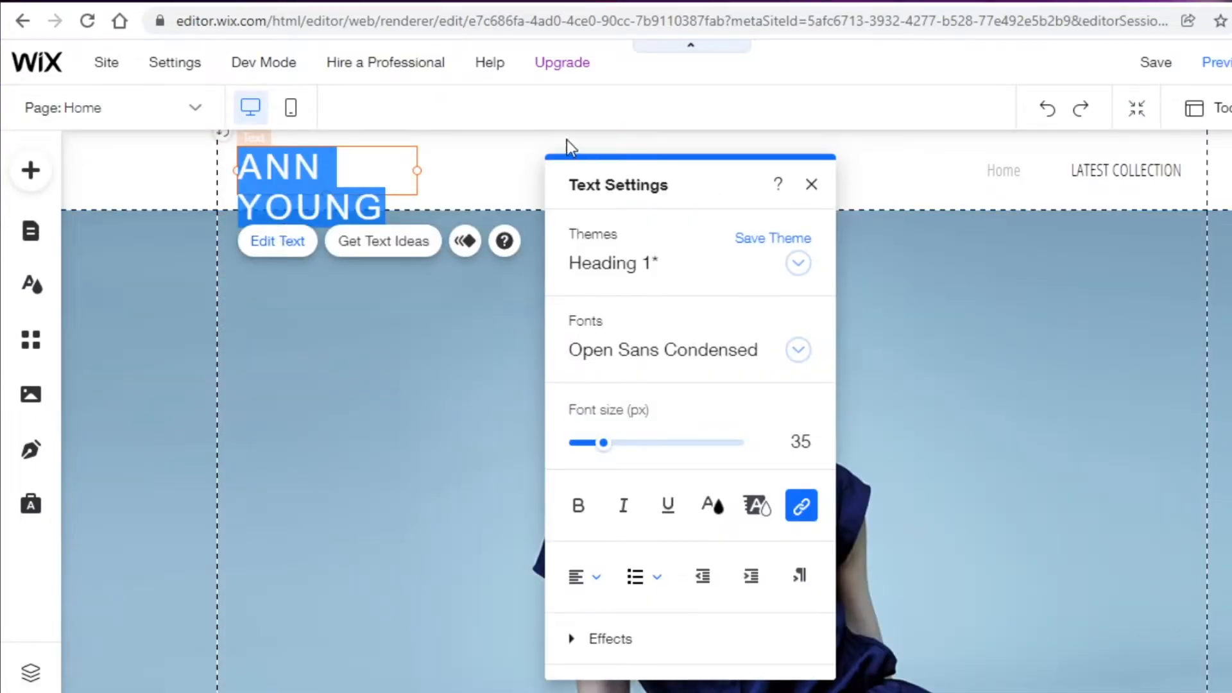
pyautogui.press('BackSpace')
pyautogui.write('JANES FASHION FANTASY')
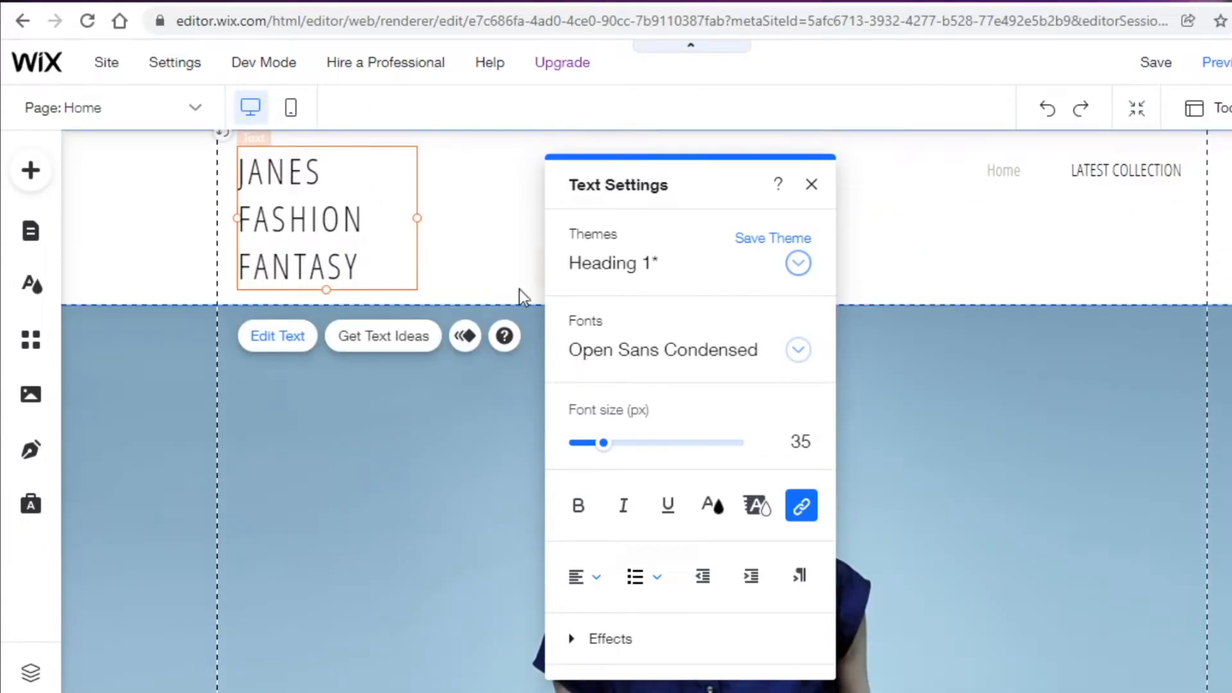
# Step: Widen the site title's text box so the title fits on one line and reduce the header's height to match
pyautogui.hotkey('ctrl', 'shift', 'Left')
pyautogui.click(412, 219)
pyautogui.moveTo(418, 214); pyautogui.dragTo(655, 192)
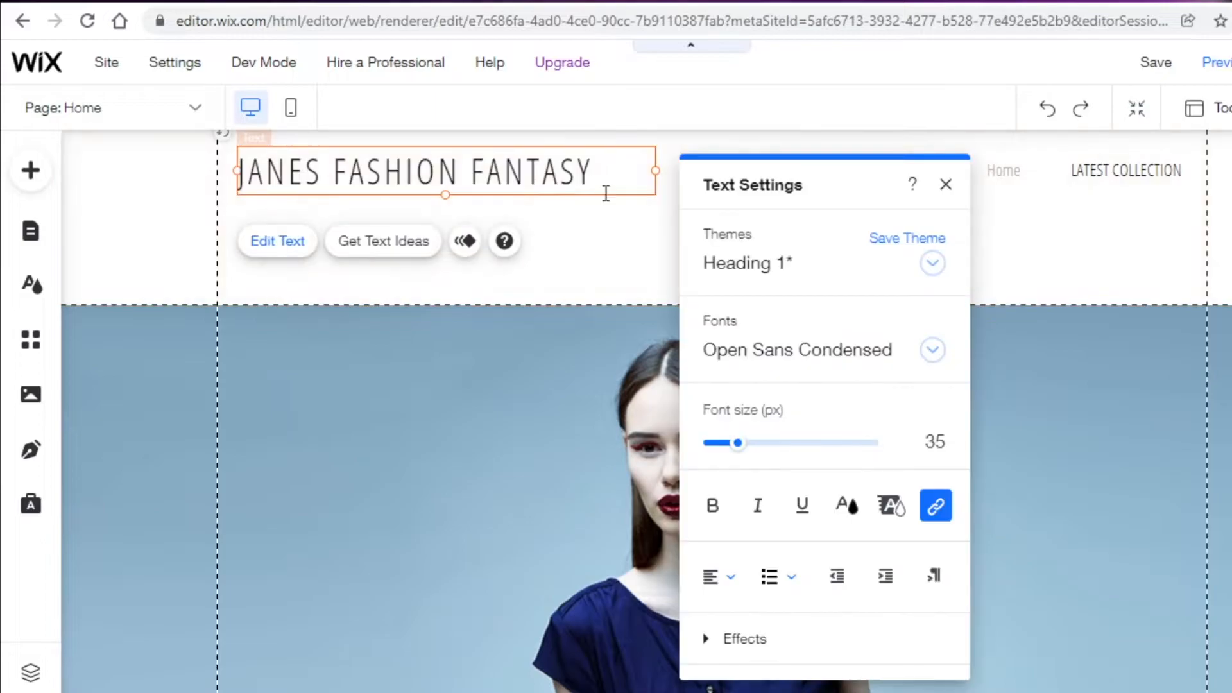
pyautogui.click(657, 302)
pyautogui.moveTo(657, 301); pyautogui.dragTo(661, 213)
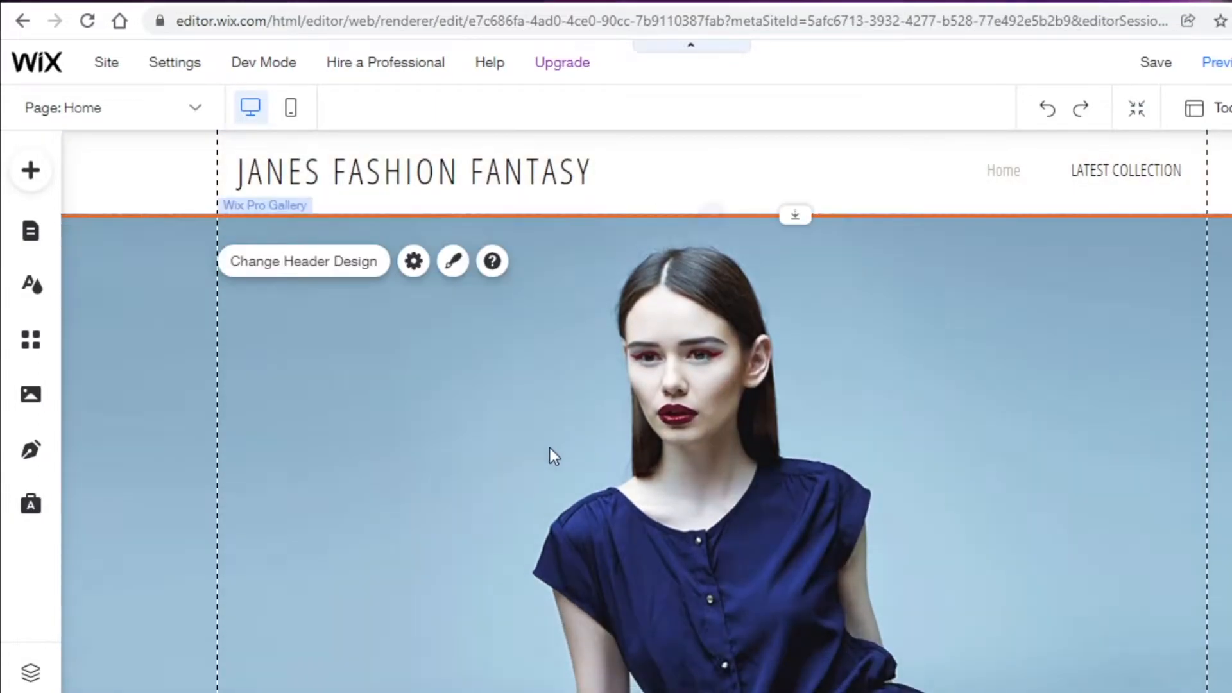
# Step: Reorder the Home page gallery images to red dress first, black bodysuit second and navy outfit third
pyautogui.click(551, 448)
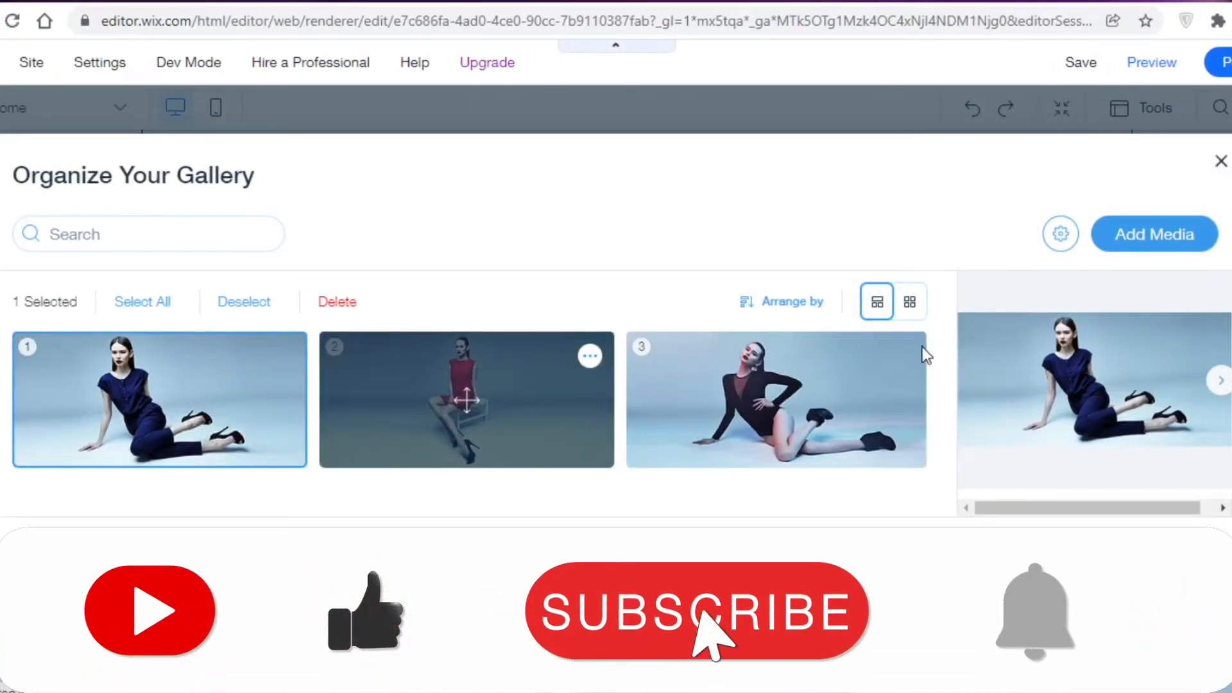
pyautogui.click(472, 407)
pyautogui.scroll(-3, 1006, 393)
pyautogui.scroll(3, 1006, 393)
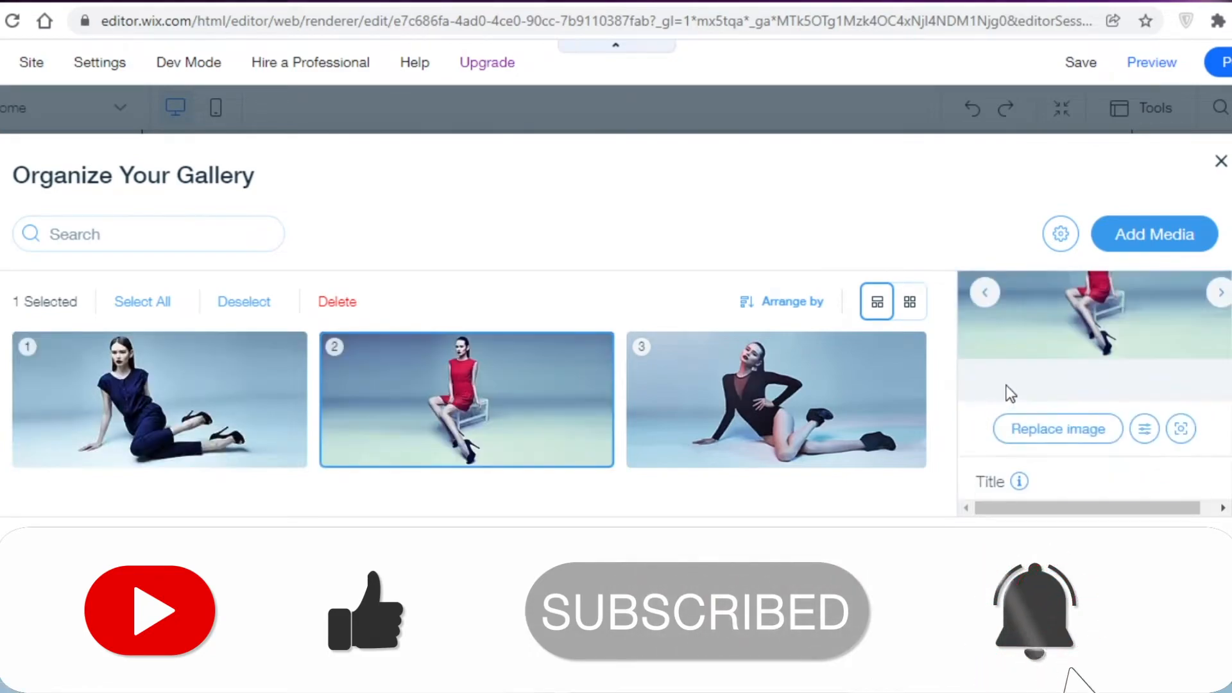
pyautogui.moveTo(491, 396); pyautogui.dragTo(271, 414)
pyautogui.scroll(-5, 1104, 423)
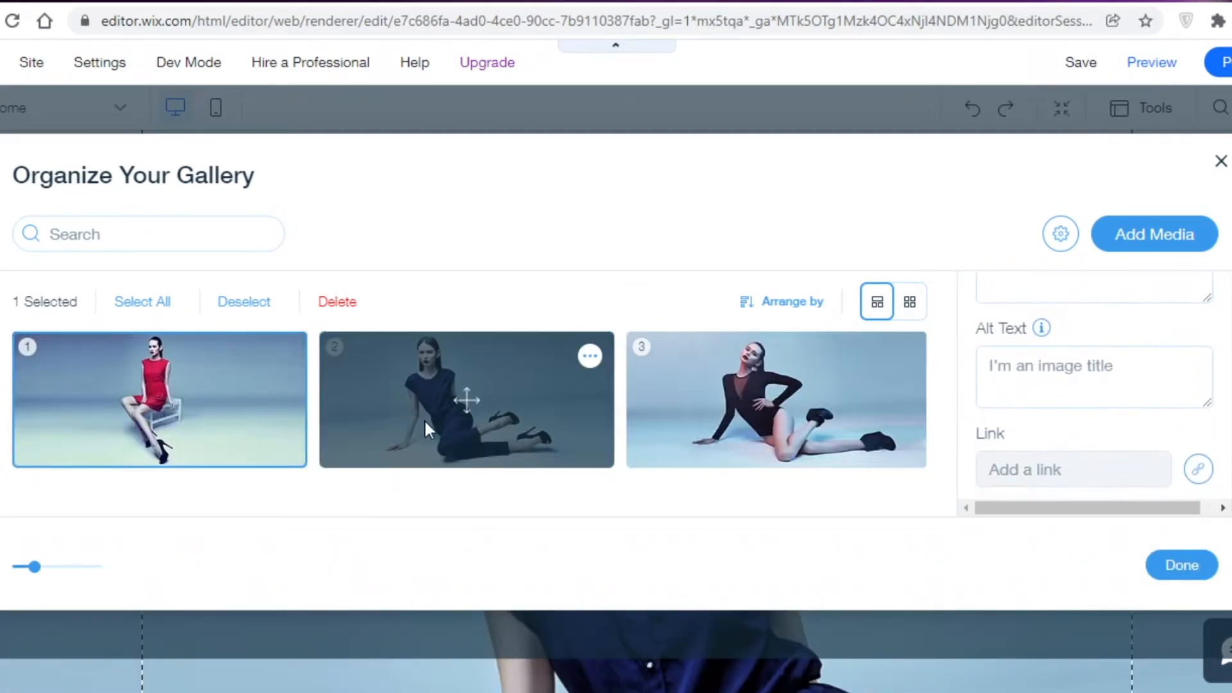
pyautogui.moveTo(707, 405); pyautogui.dragTo(437, 417)
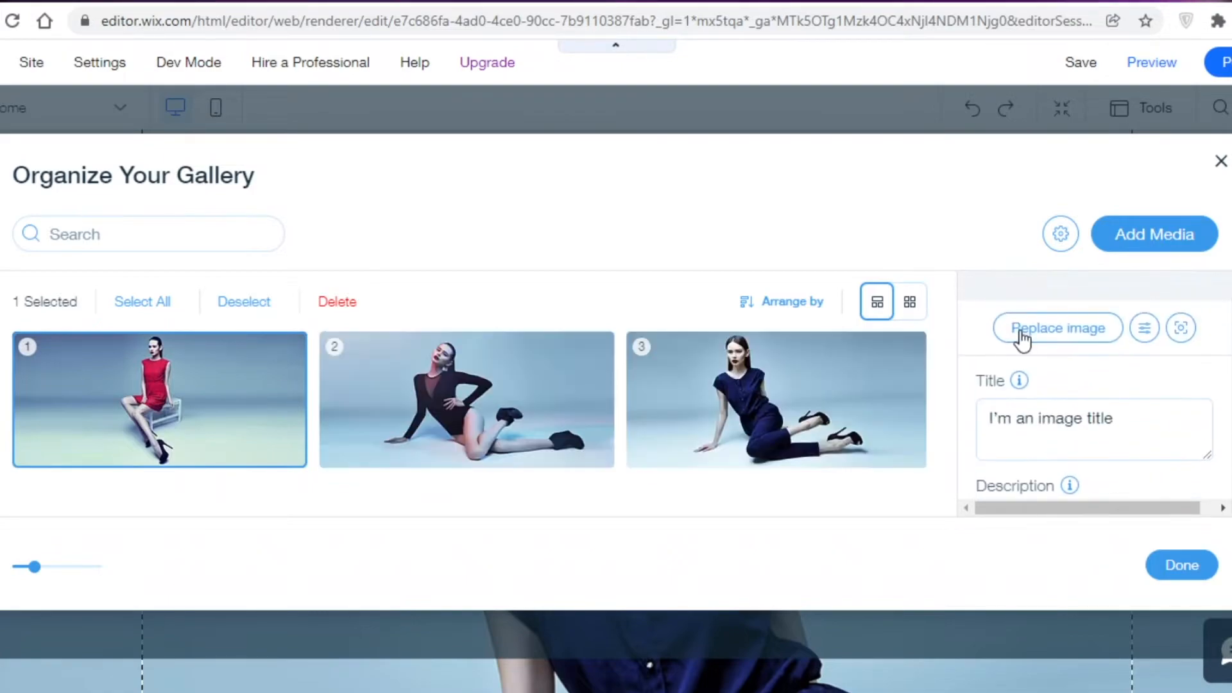
# Step: Set the title of the red dress image to "WELCOME" and apply the gallery changes
pyautogui.tripleClick(1055, 418)
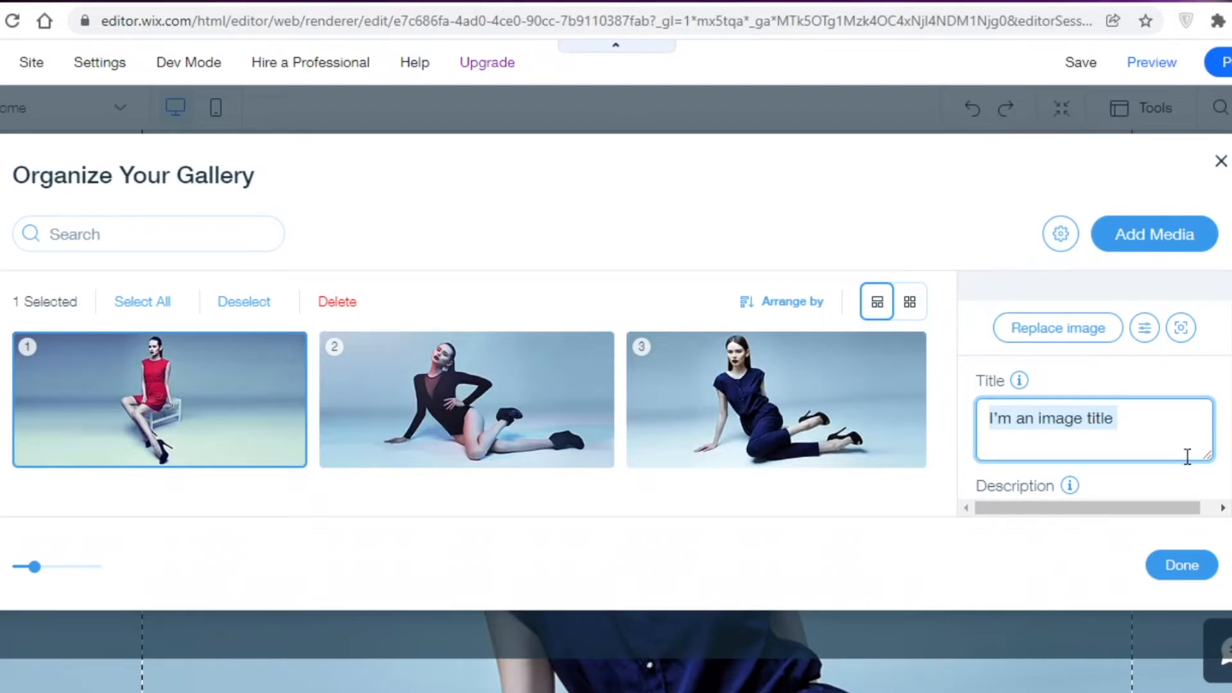
pyautogui.write('WELCOME')
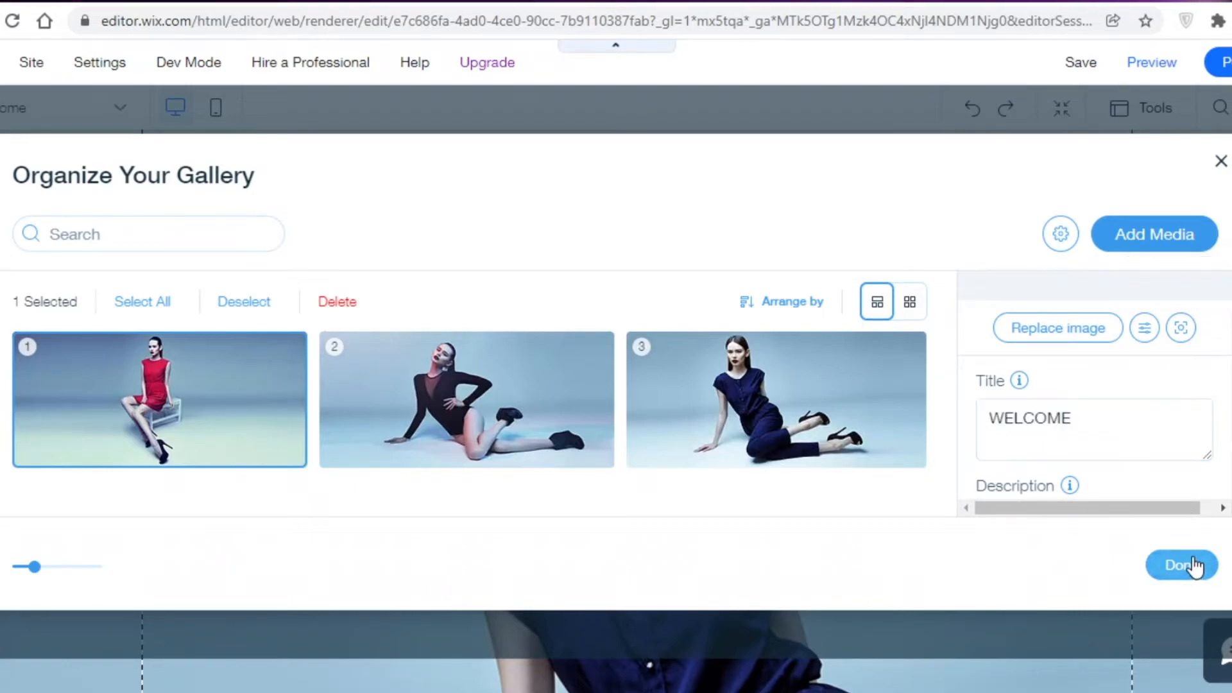
pyautogui.click(1188, 568)
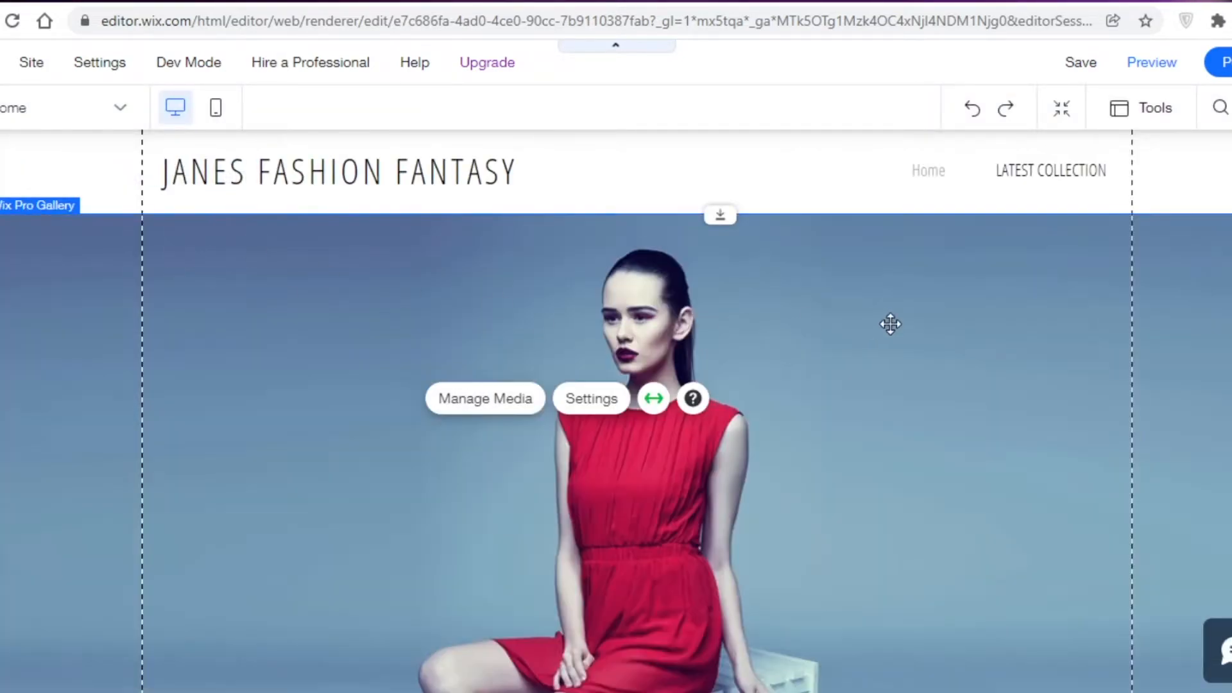
pyautogui.scroll(-5, 875, 325)
pyautogui.scroll(5, 647, 552)
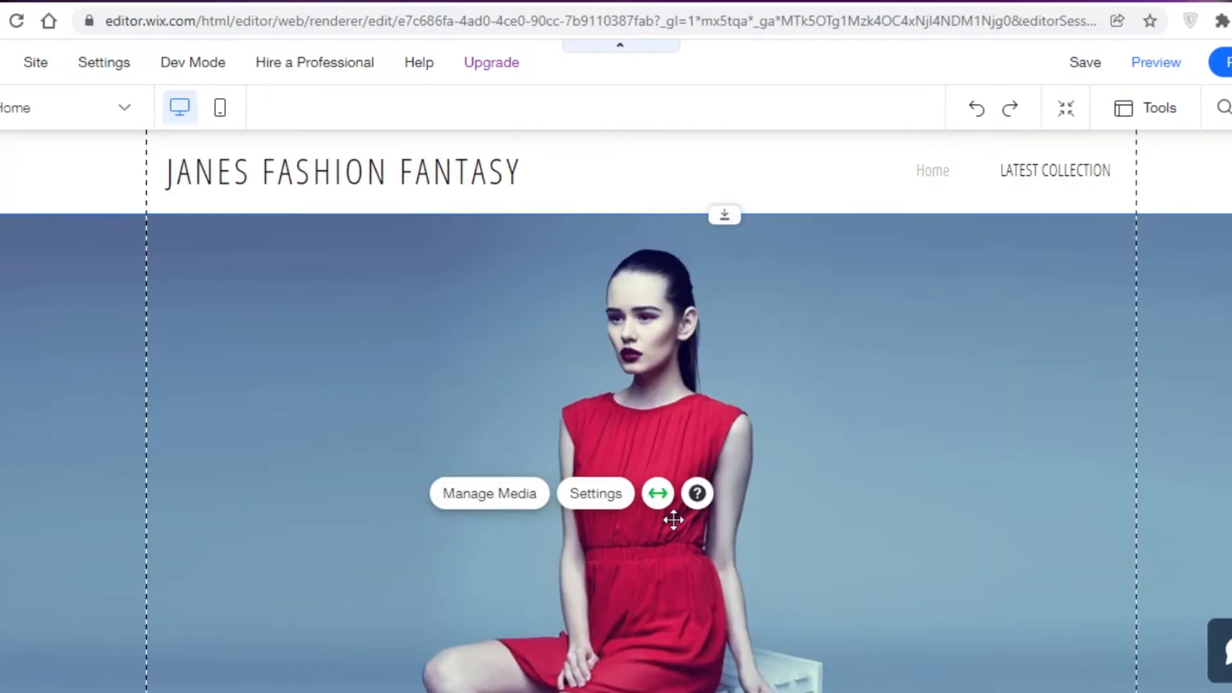
# Step: Switch from the Home page to the LATEST COLLECTION page for editing
pyautogui.click(88, 121)
pyautogui.click(92, 186)
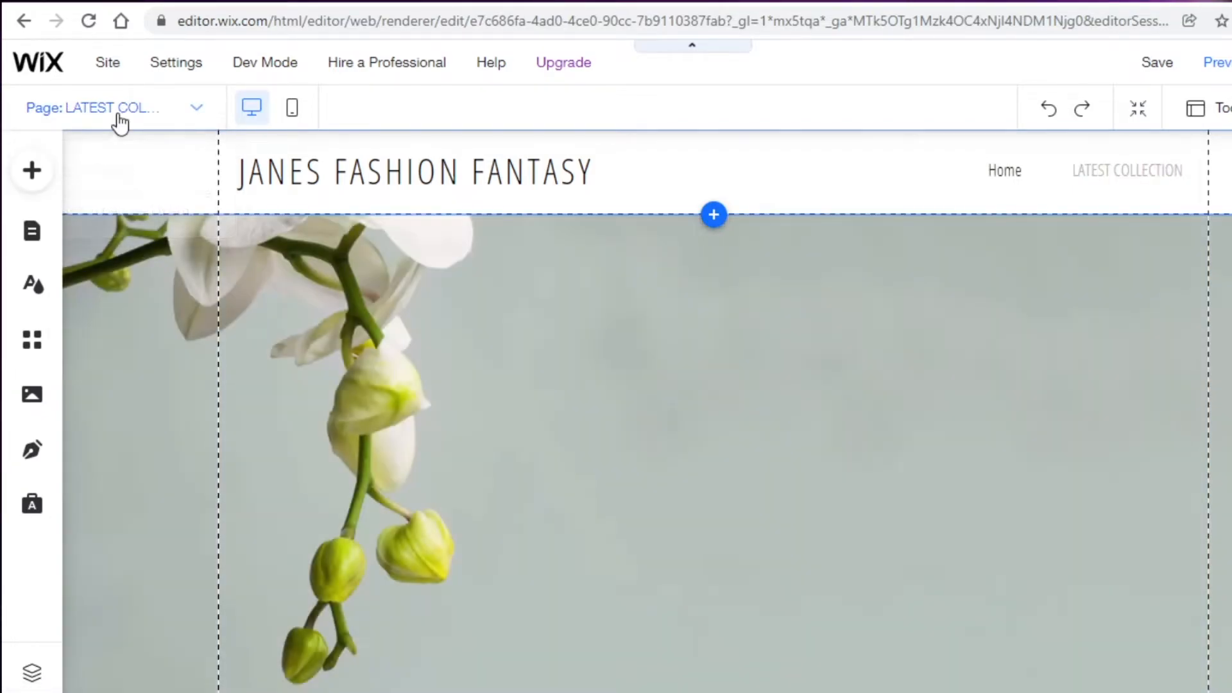
pyautogui.click(118, 124)
pyautogui.click(118, 124)
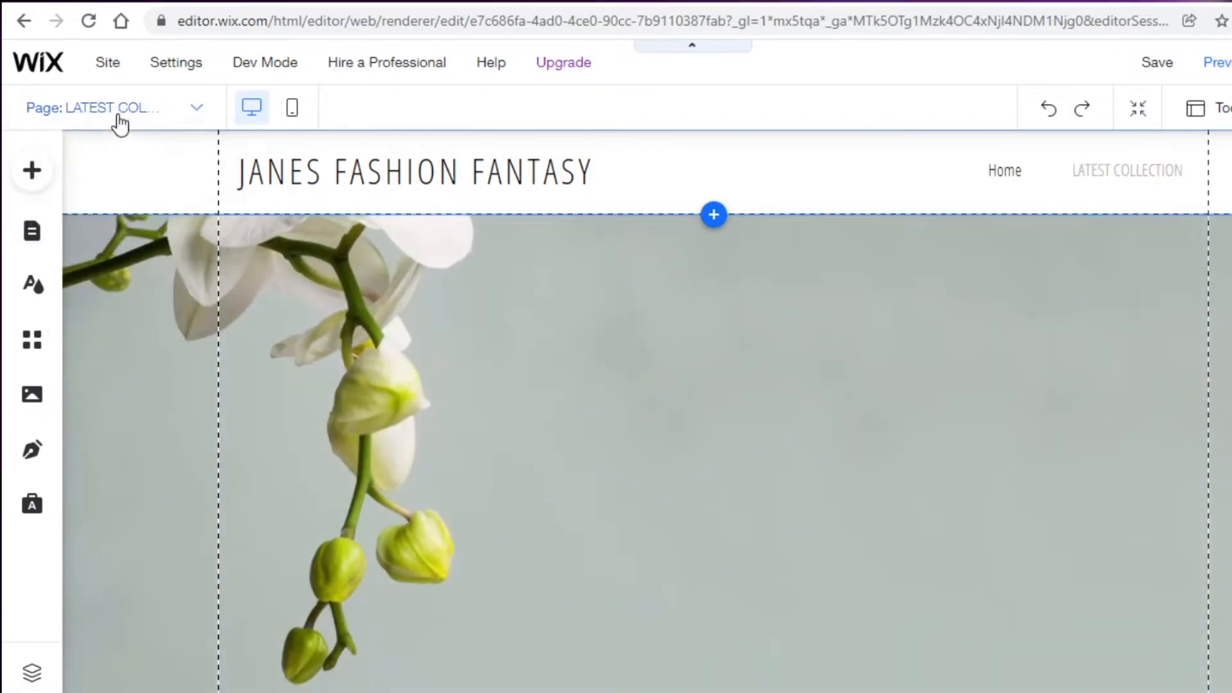
# Step: Look through the categories of elements that can be added to the site, such as text, image, interactive, list, box, video and buttons
pyautogui.click(27, 171)
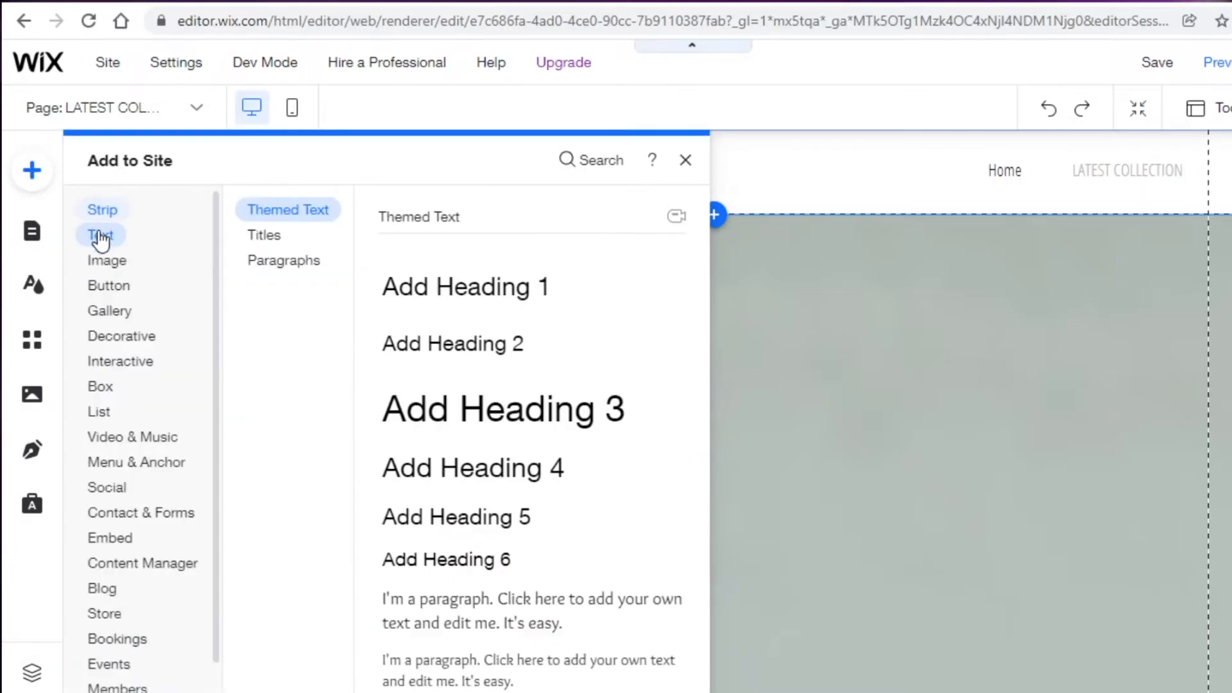
pyautogui.scroll(-1, 96, 321)
pyautogui.click(96, 325)
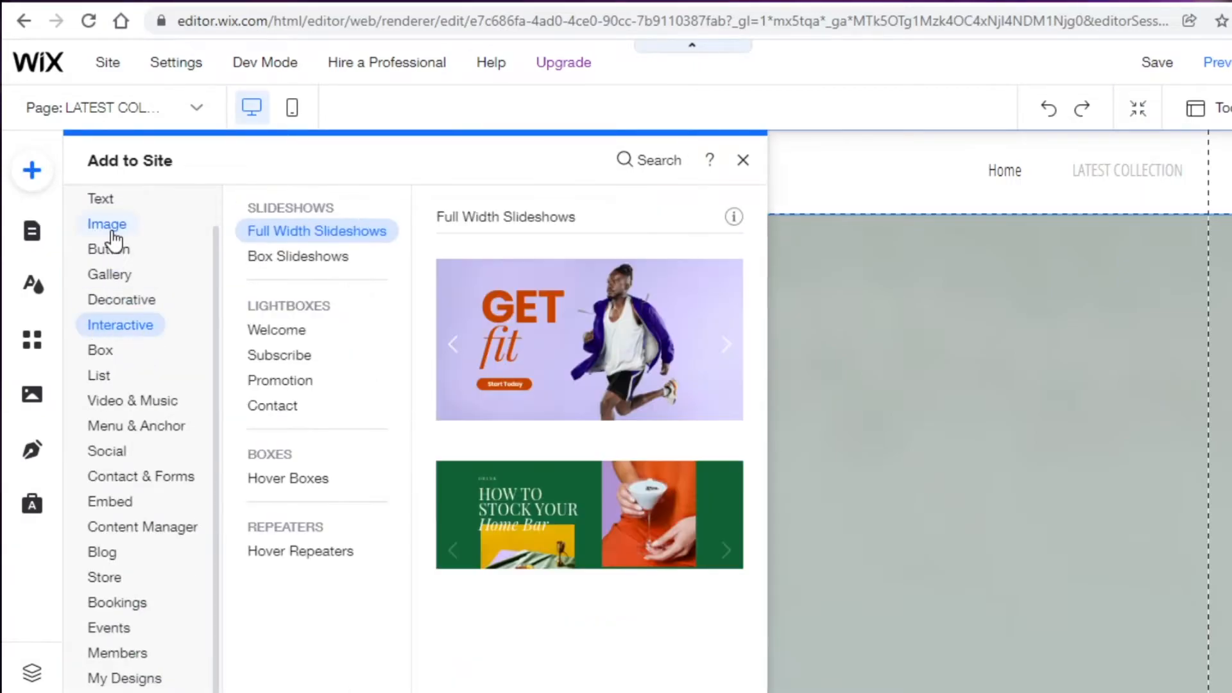
pyautogui.click(106, 226)
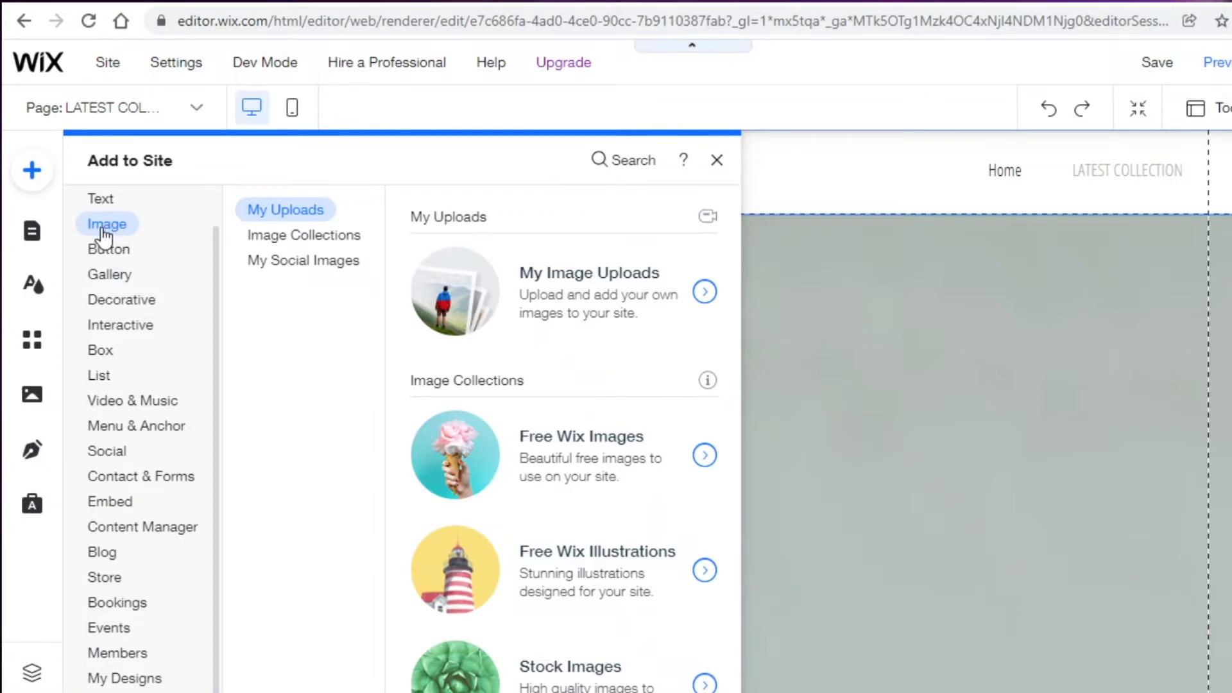
pyautogui.click(119, 453)
pyautogui.click(154, 529)
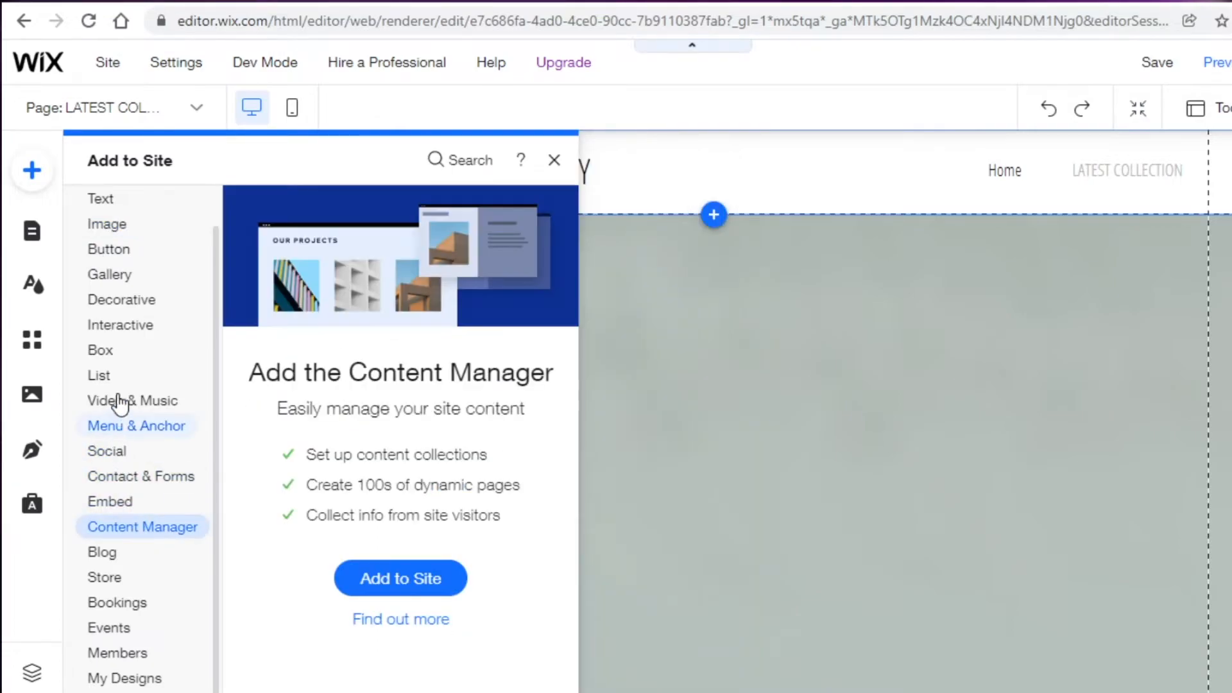
pyautogui.click(102, 376)
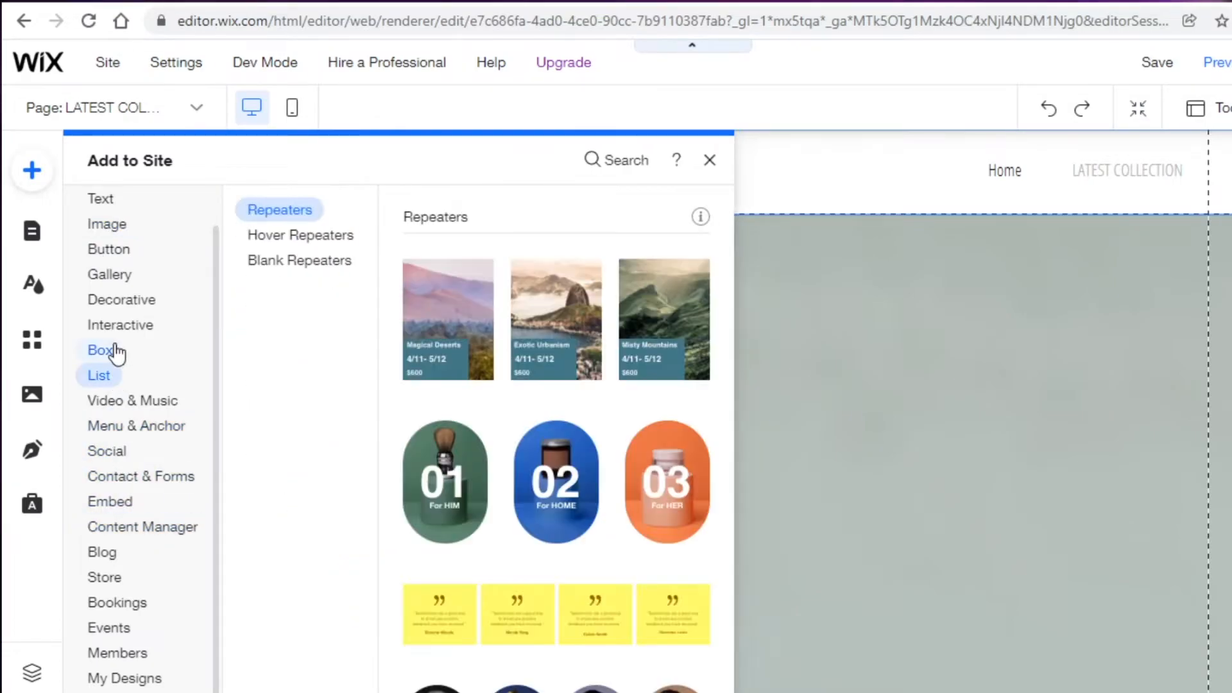
pyautogui.click(103, 351)
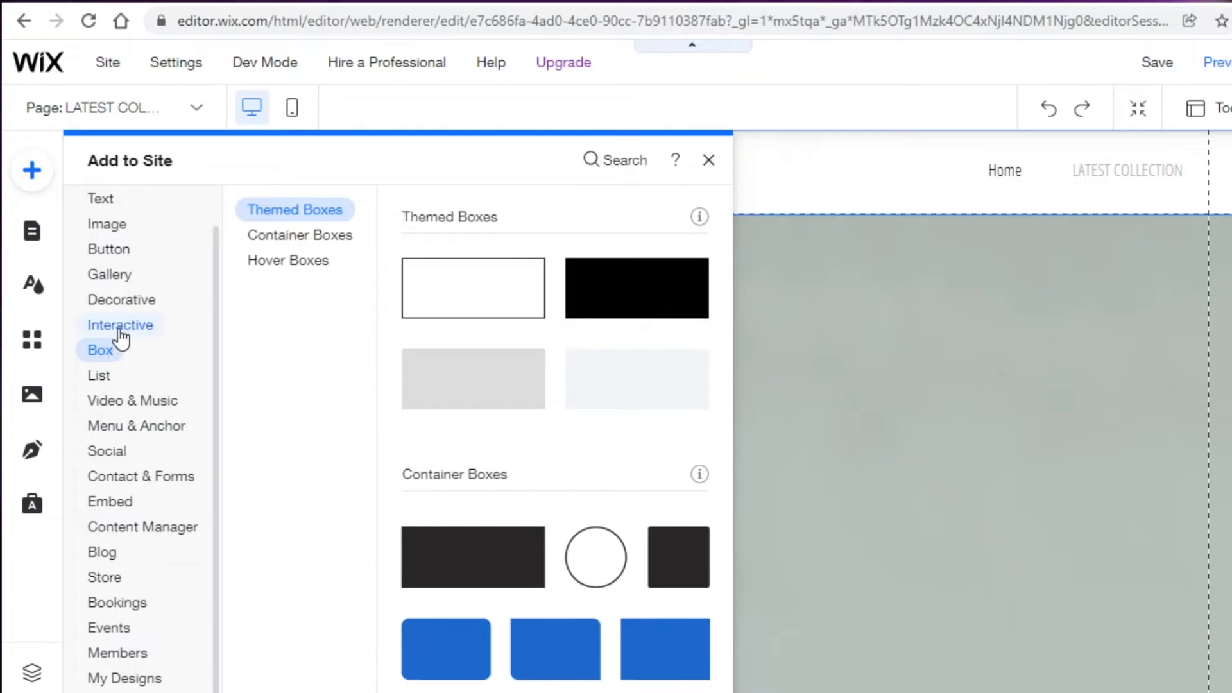
pyautogui.click(128, 223)
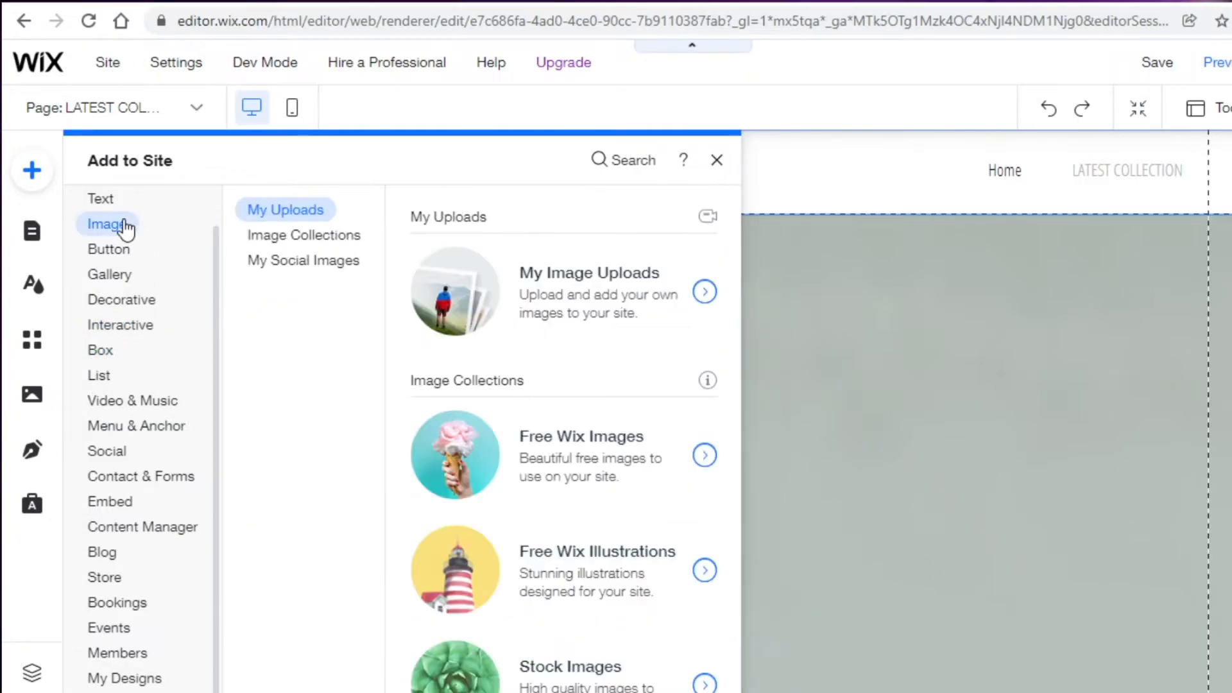
pyautogui.click(102, 553)
pyautogui.click(109, 231)
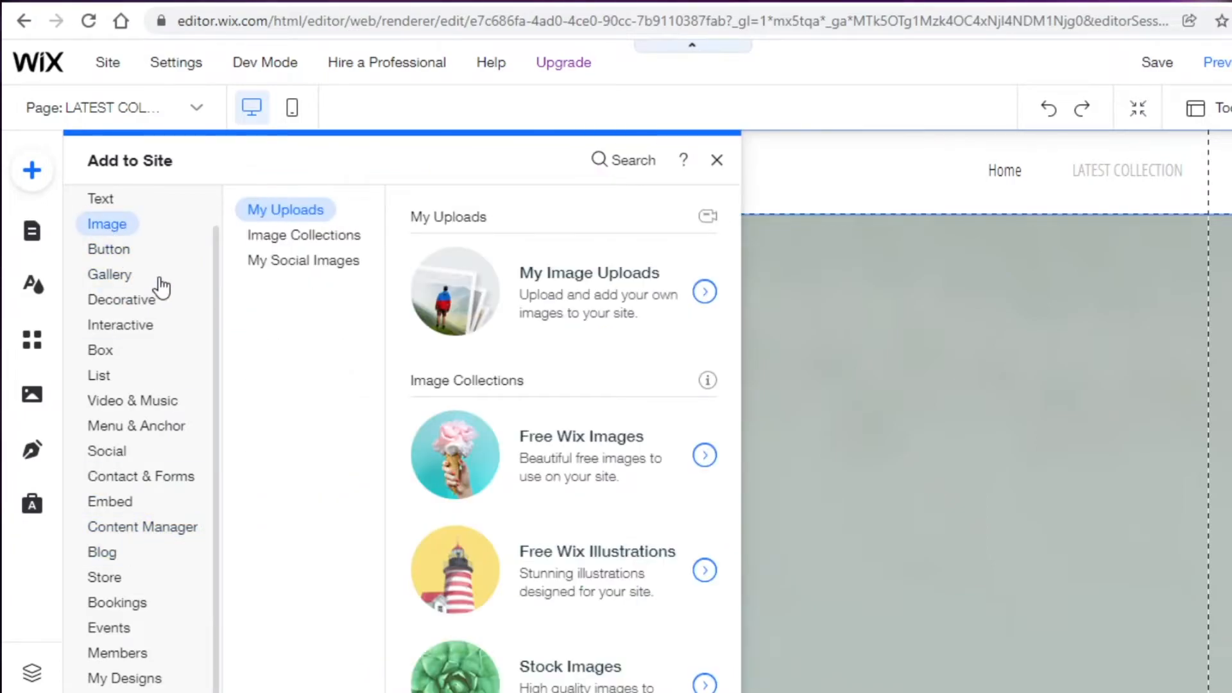
pyautogui.scroll(-3, 423, 372)
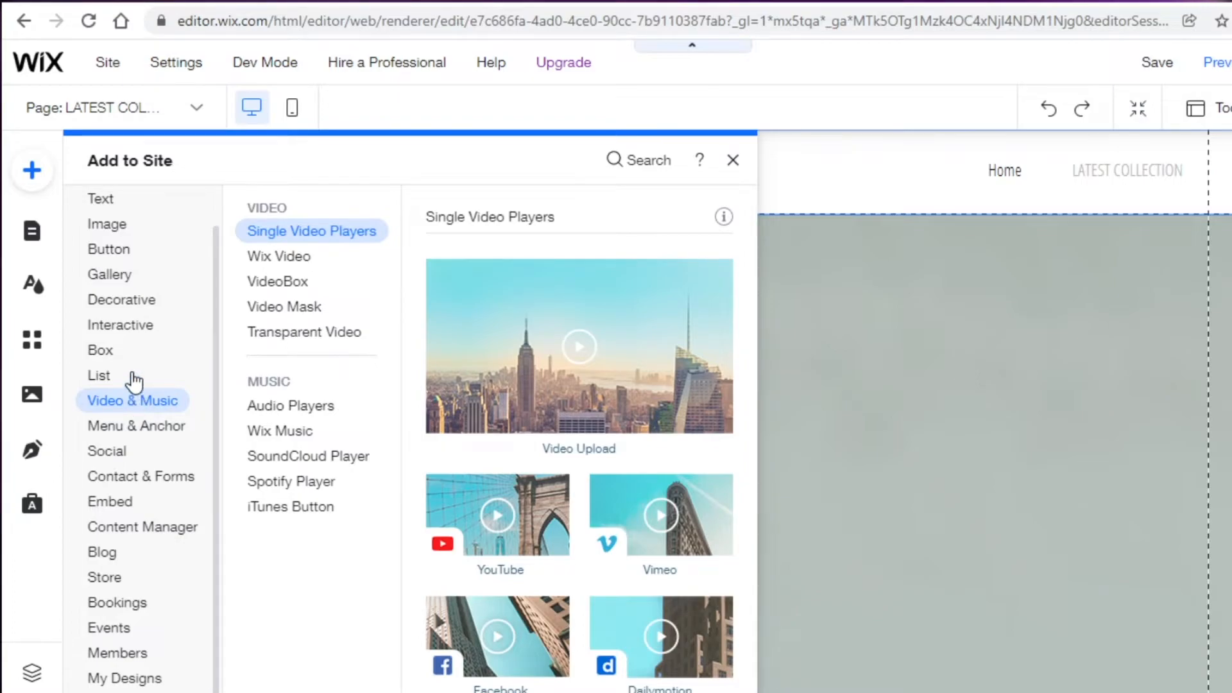
pyautogui.scroll(-6, 513, 449)
pyautogui.scroll(-10, 538, 465)
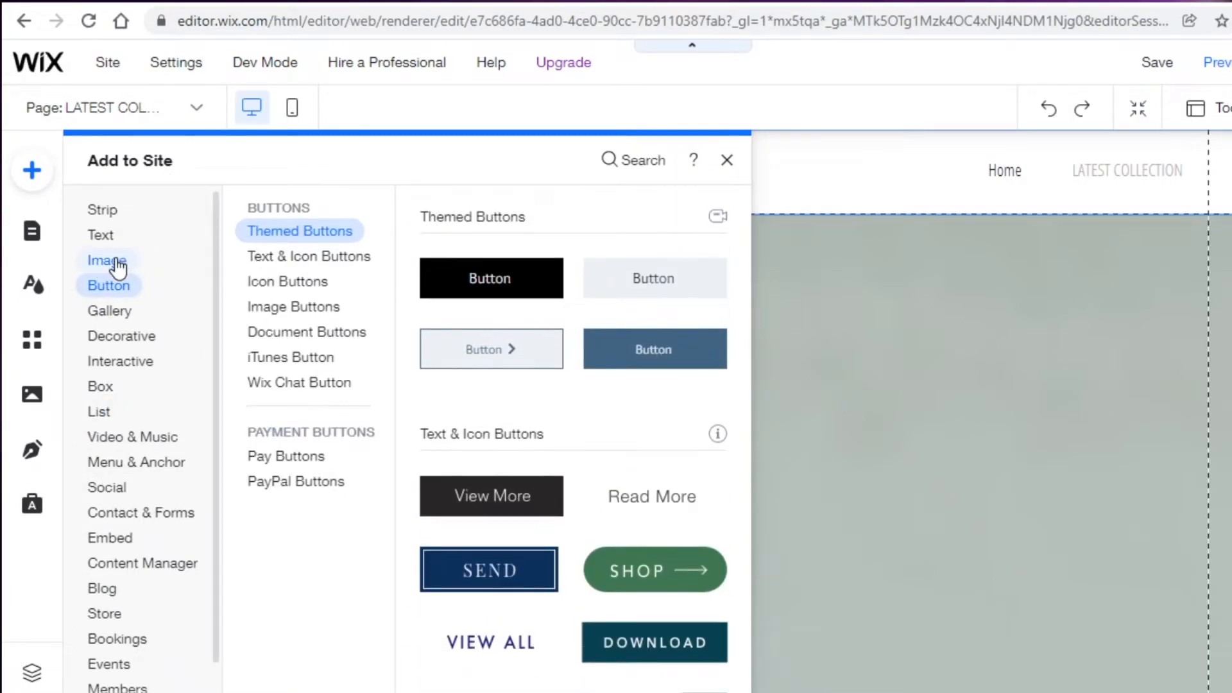
# Step: Open the free Wix image collection and search it for "PINK MODEL"
pyautogui.moveTo(116, 265)
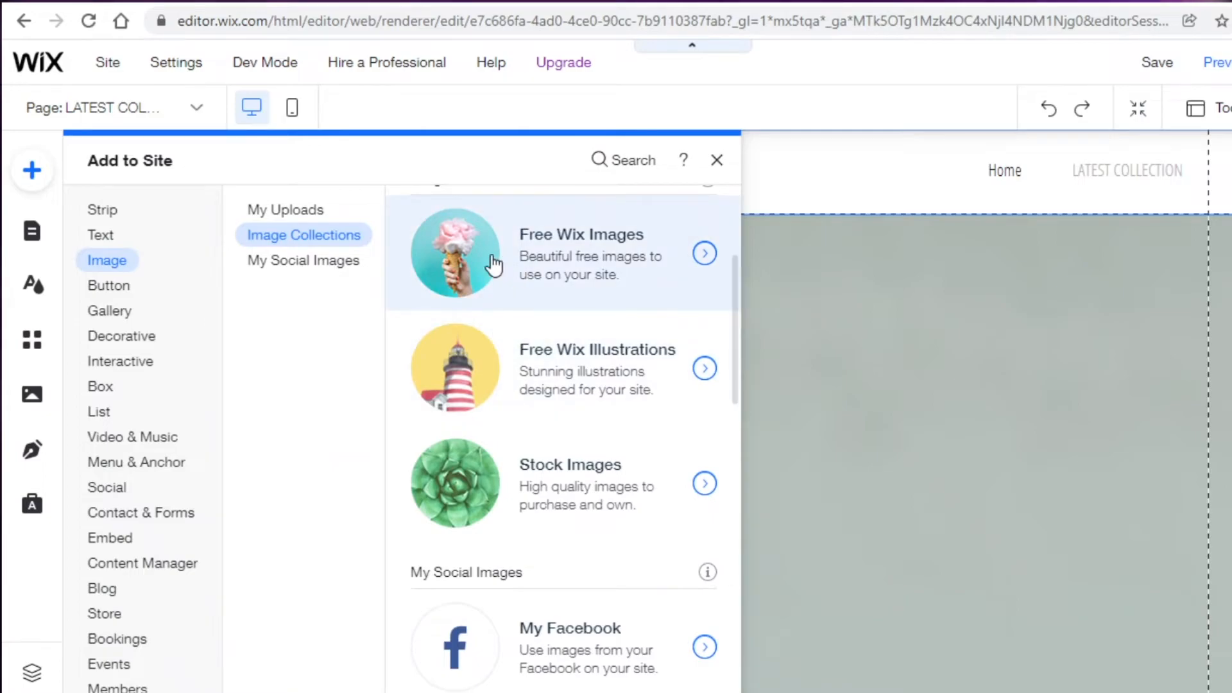
pyautogui.scroll(3, 492, 263)
pyautogui.click(485, 523)
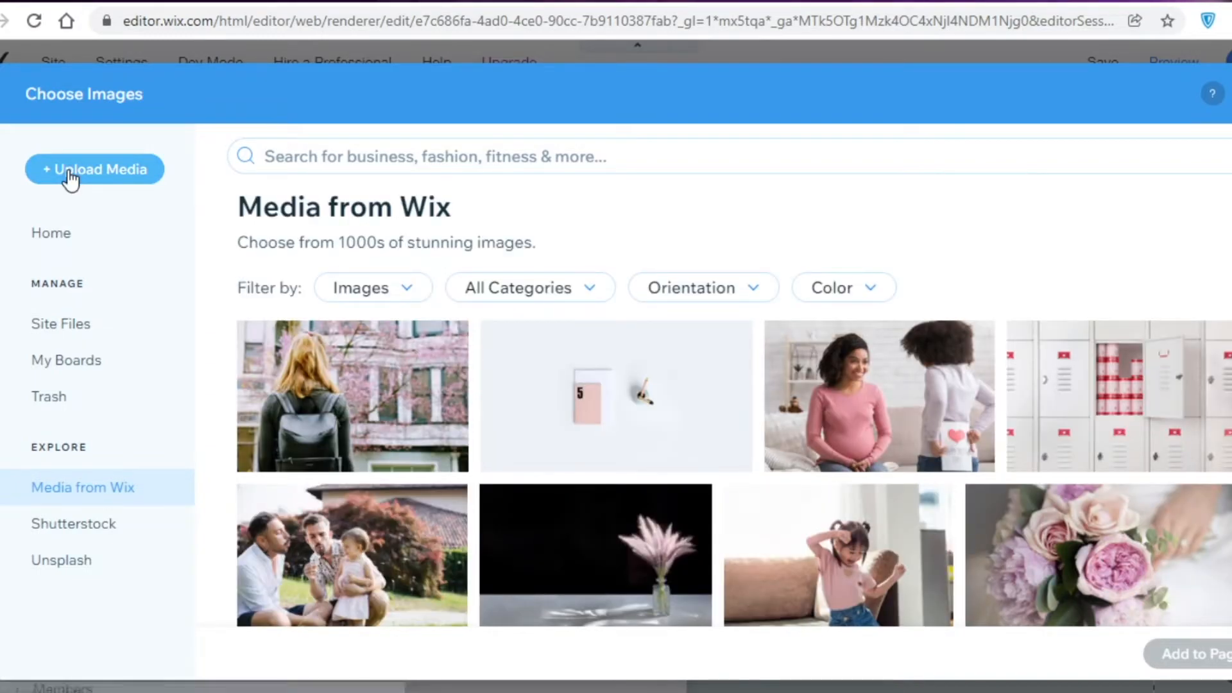
pyautogui.click(366, 169)
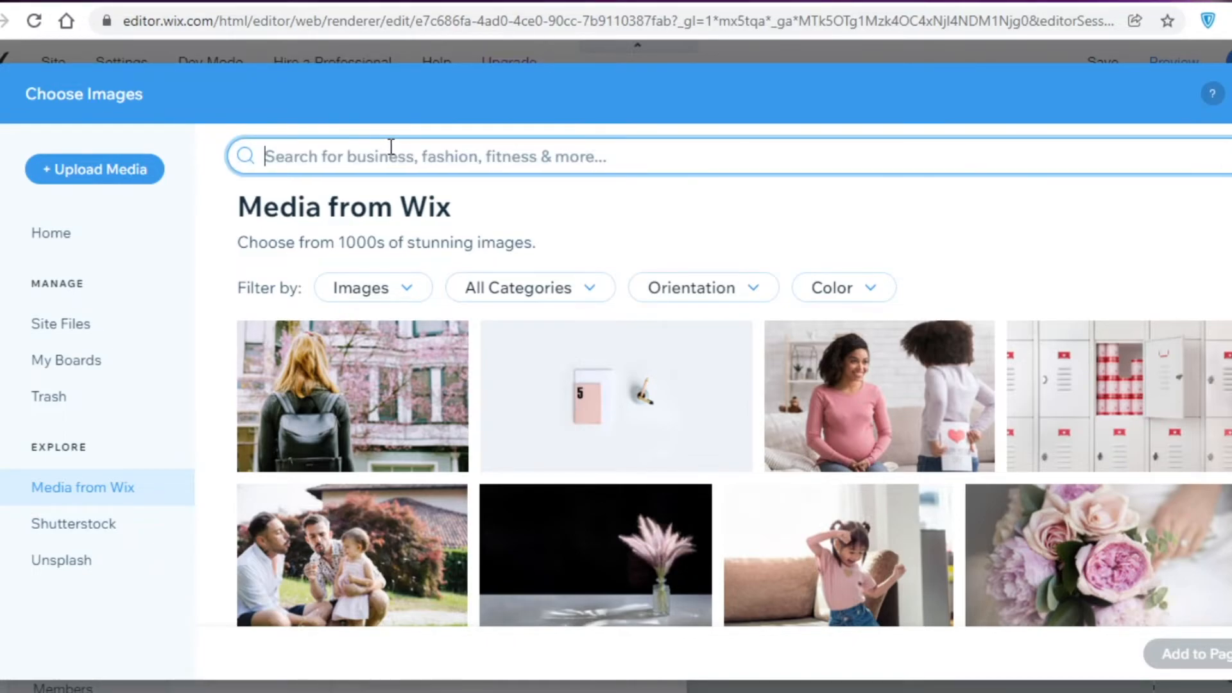
pyautogui.write('PINK M')
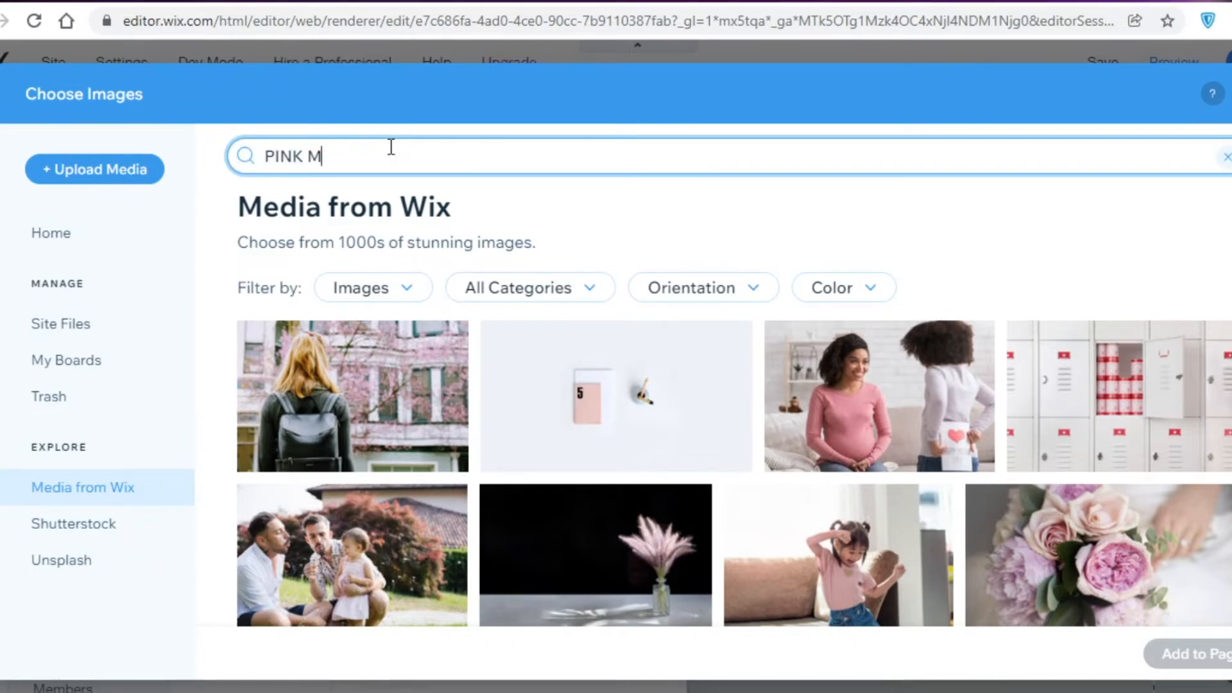
pyautogui.write('ODEL')
pyautogui.press('Return')
# Step: Add the close-up photo of the model in the pink visor to the LATEST COLLECTION page
pyautogui.scroll(-5, 1018, 406)
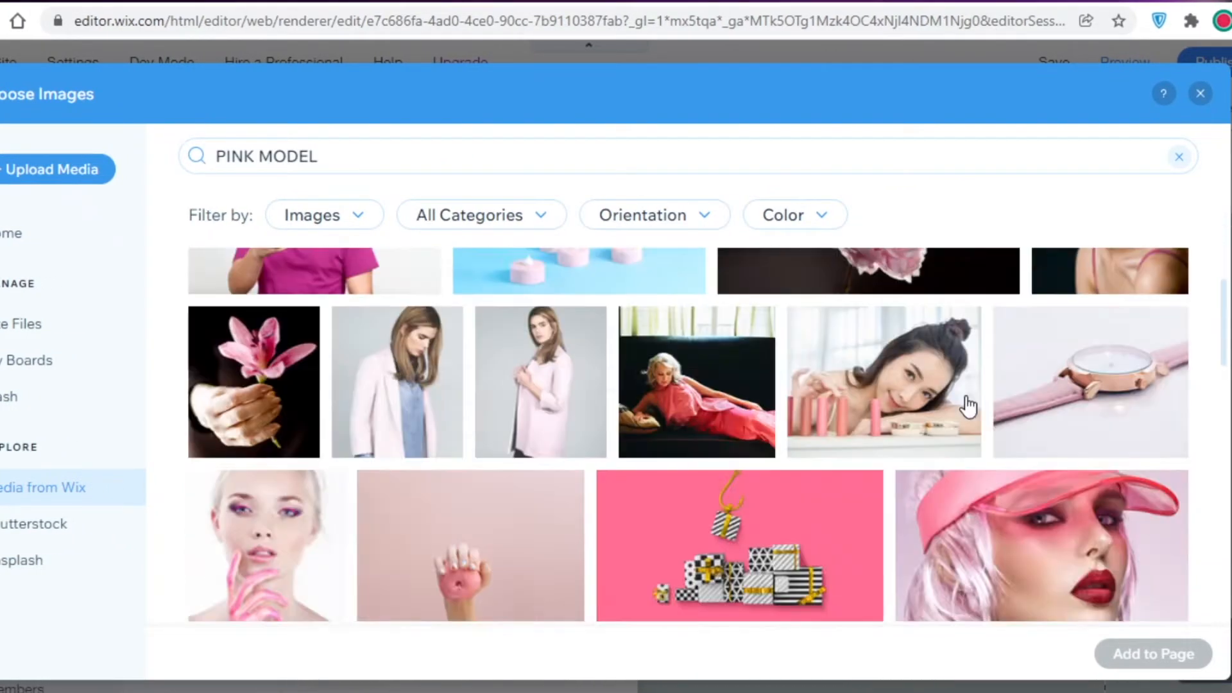
pyautogui.scroll(-2, 969, 406)
pyautogui.click(1005, 440)
pyautogui.scroll(-2, 1085, 610)
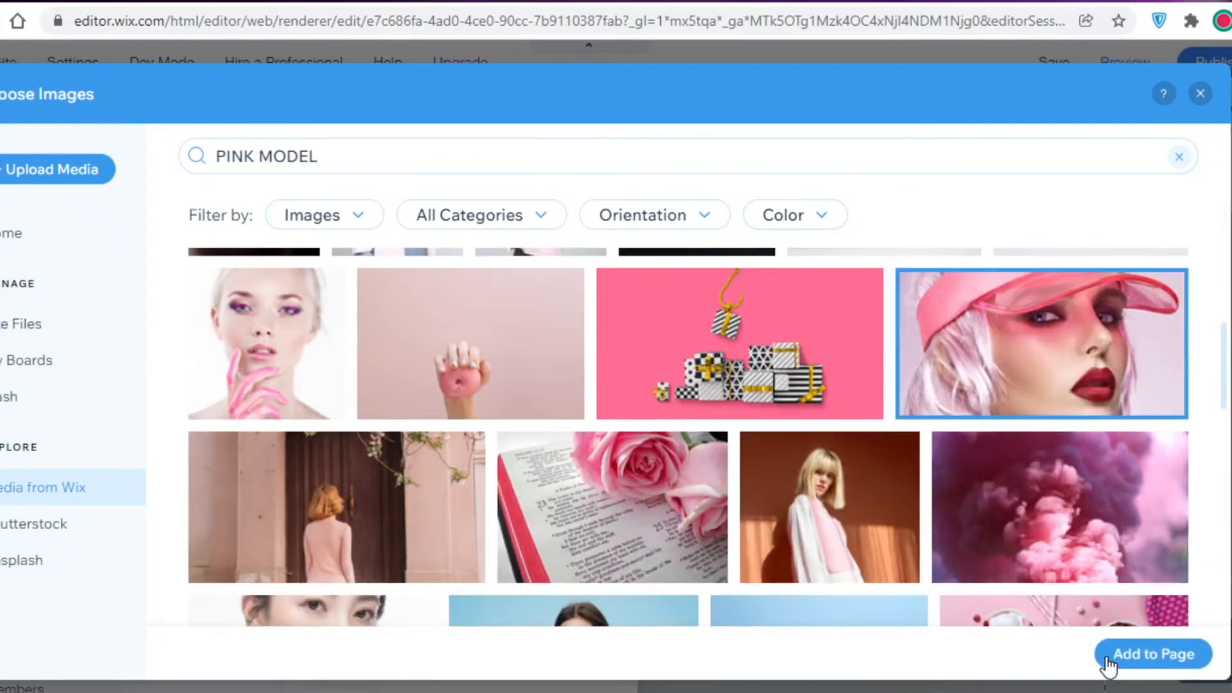
pyautogui.click(1107, 660)
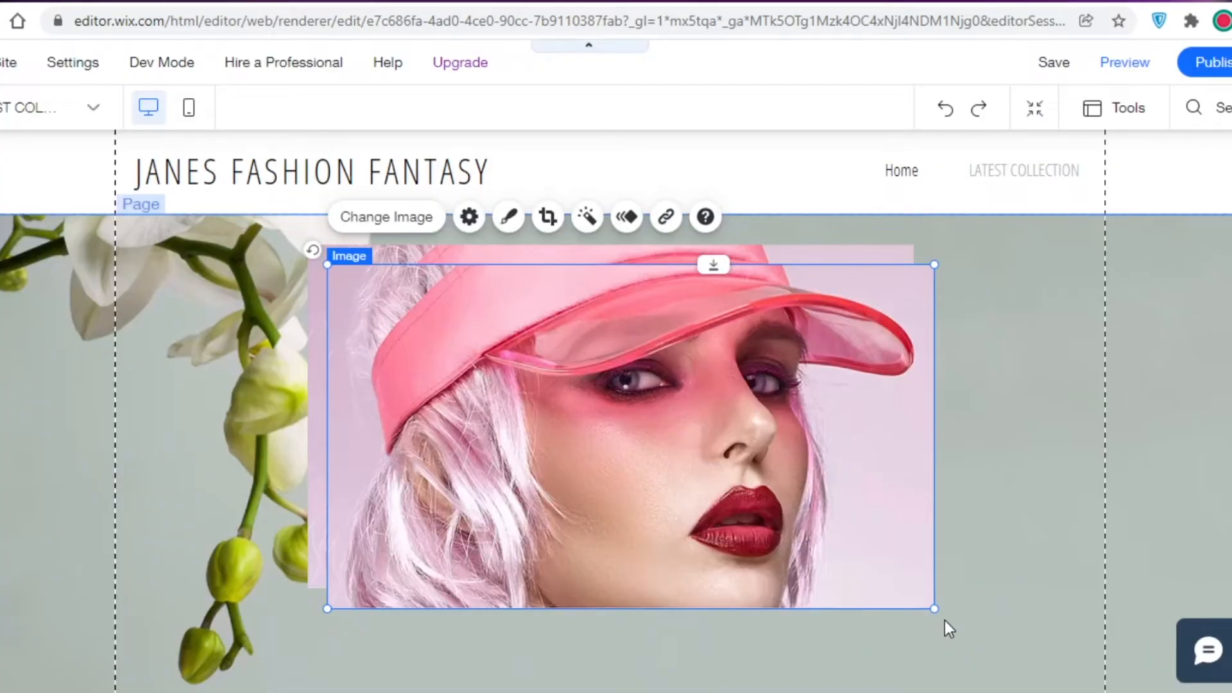
pyautogui.moveTo(931, 609); pyautogui.dragTo(810, 575)
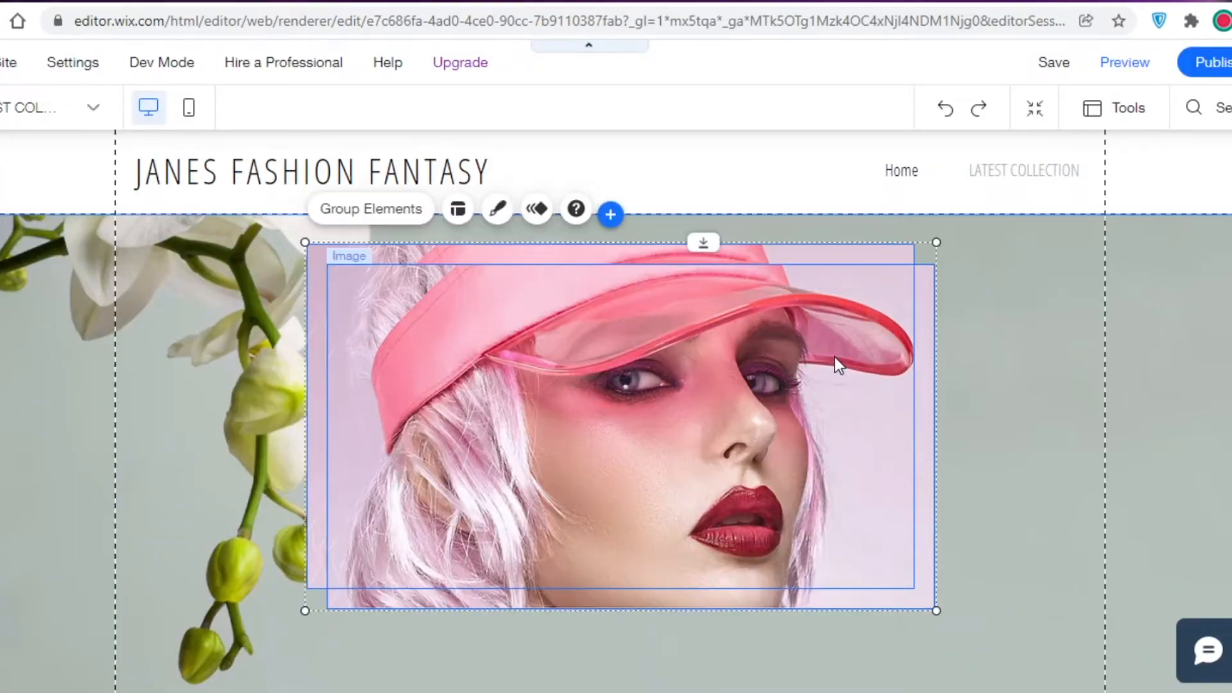
pyautogui.press('Delete')
pyautogui.click(945, 108)
# Step: Shrink the front copy of the visor photo to about half its width and place it near the page's upper-right corner, below the header
pyautogui.click(903, 411)
pyautogui.moveTo(903, 412); pyautogui.dragTo(1007, 420)
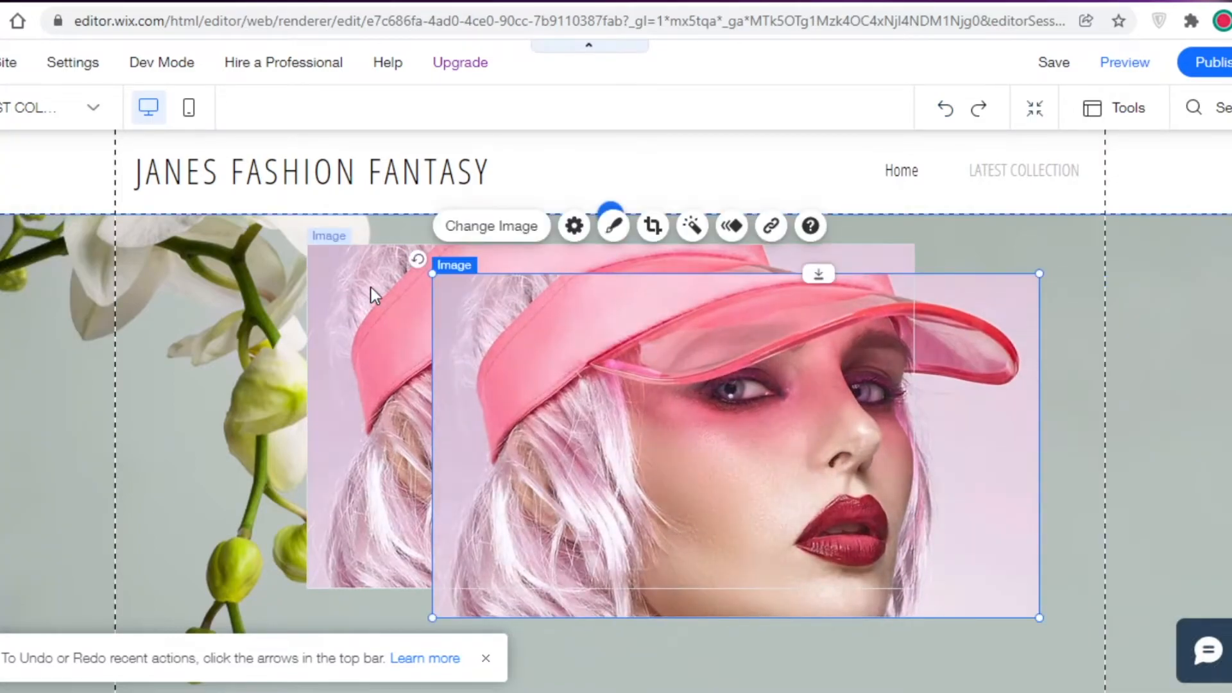
pyautogui.moveTo(432, 274); pyautogui.dragTo(750, 453)
pyautogui.moveTo(887, 478); pyautogui.dragTo(940, 245)
# Step: Delete the large duplicate of the visor photo and shift the small one slightly down and to the left
pyautogui.click(501, 454)
pyautogui.press('Delete')
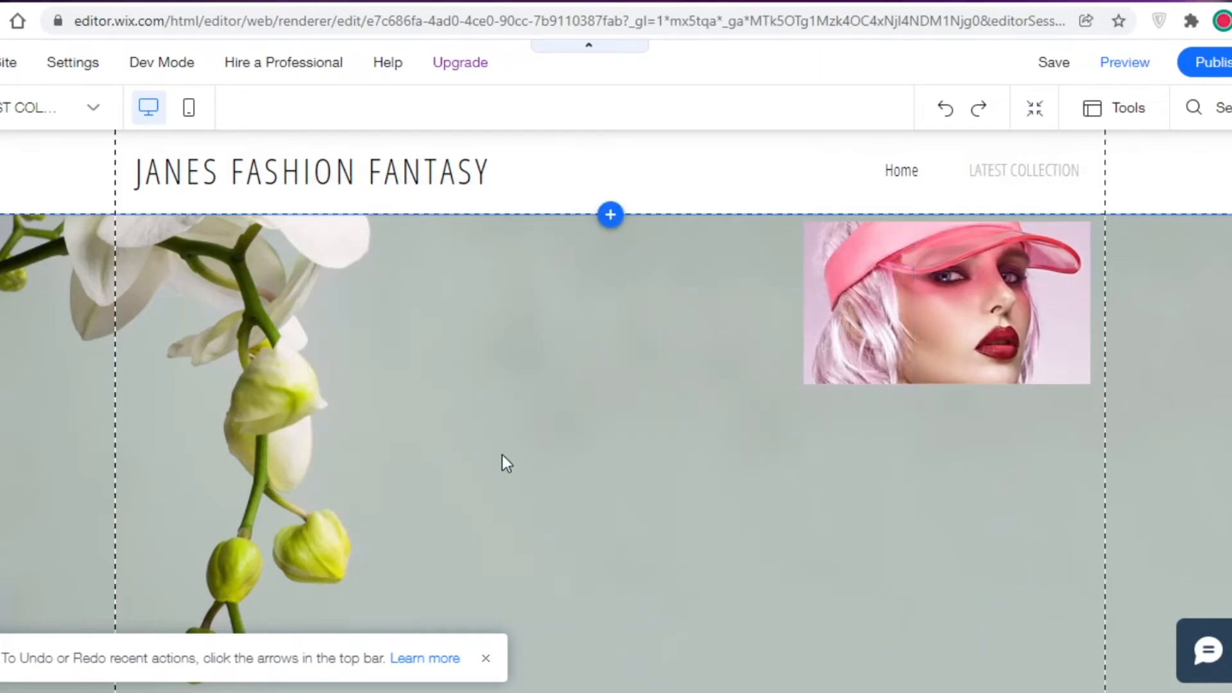
pyautogui.moveTo(886, 323); pyautogui.dragTo(850, 364)
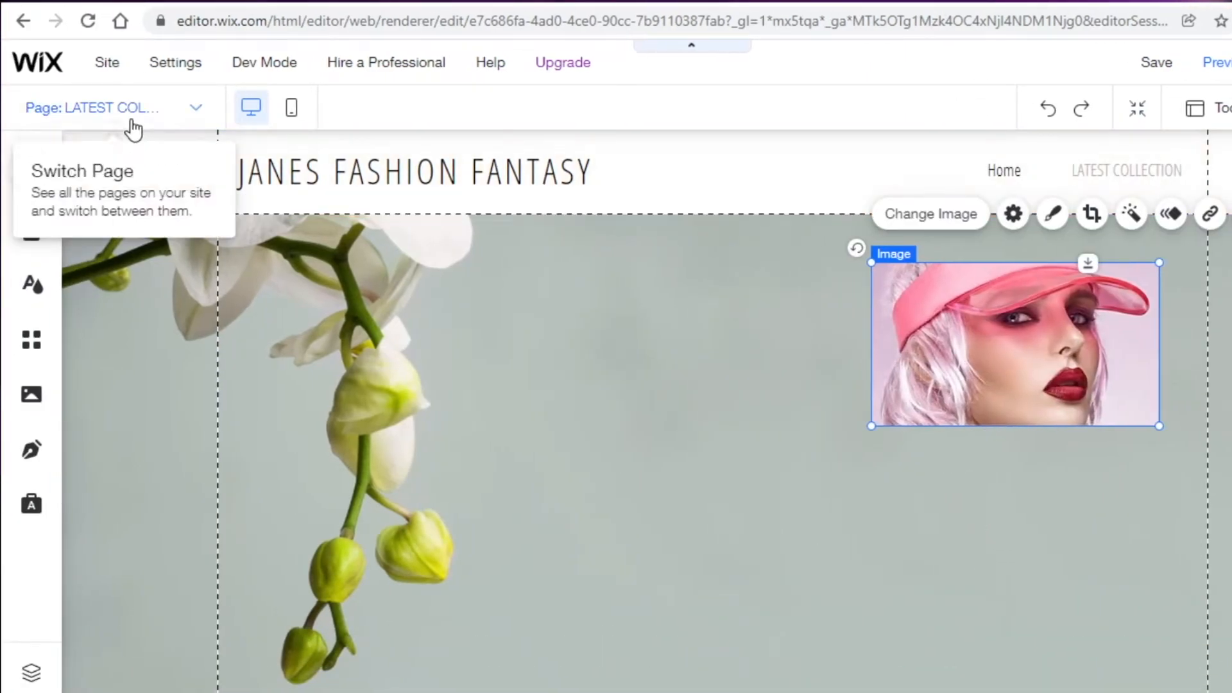
# Step: Return to the Home page and preview the site
pyautogui.click(163, 109)
pyautogui.click(111, 164)
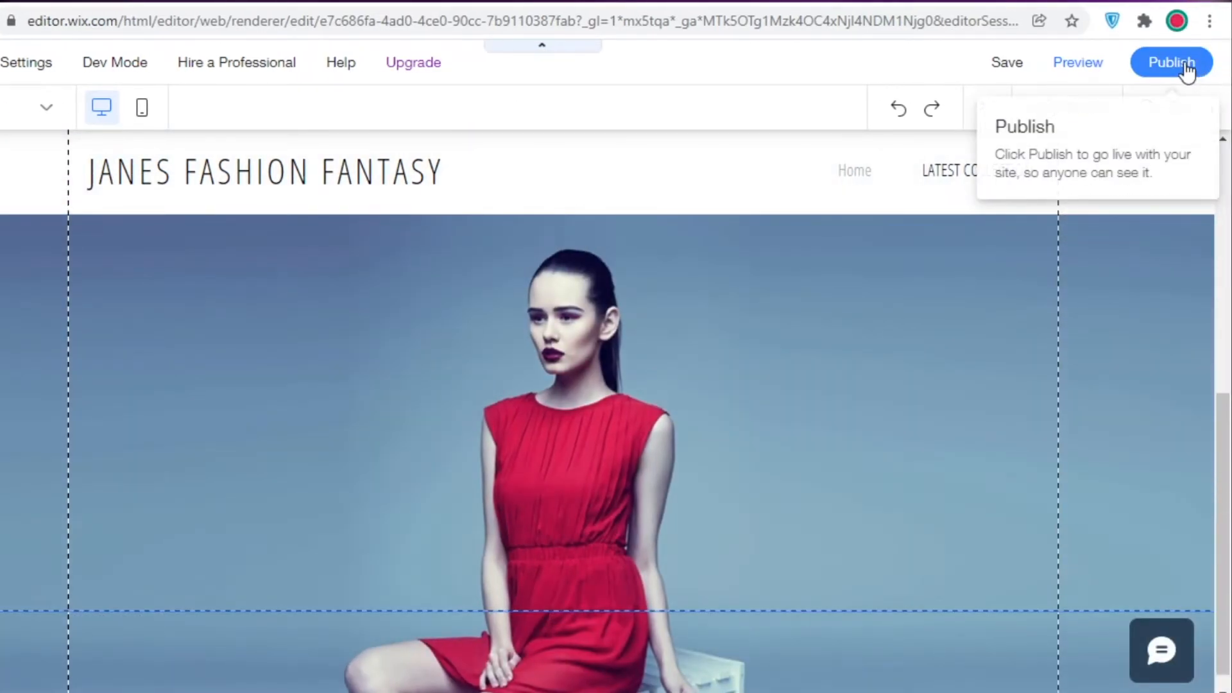
pyautogui.click(1085, 65)
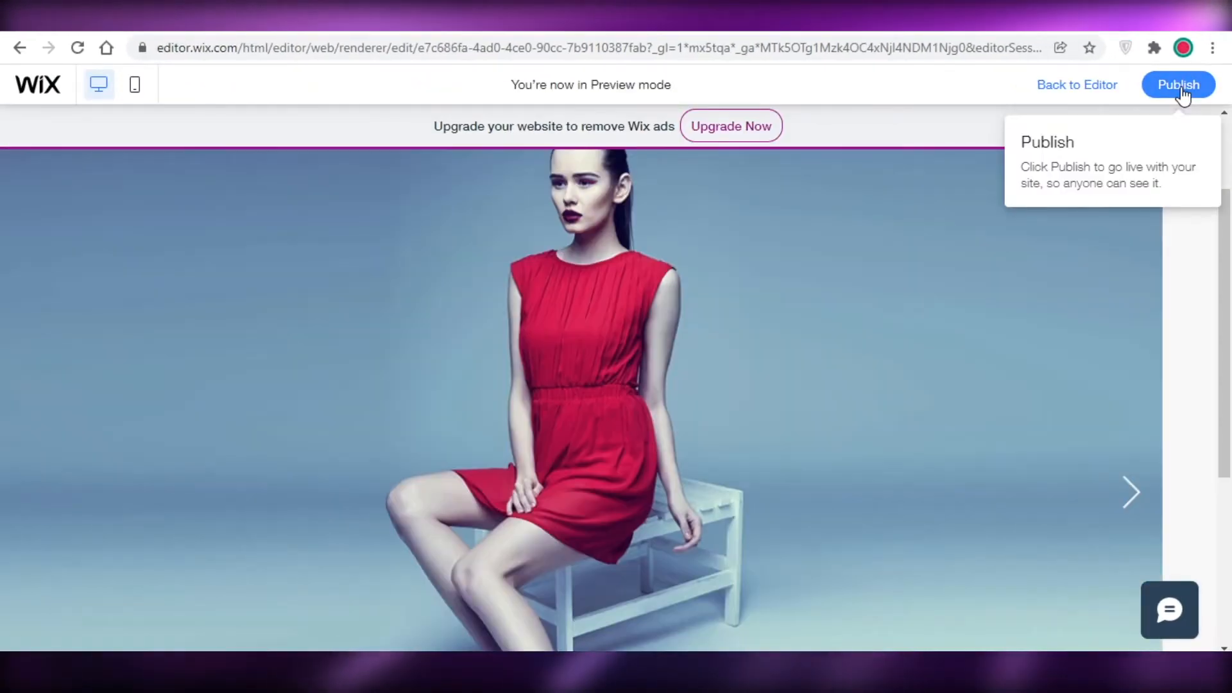
# Step: Publish the site, check the live version, and dismiss the publishing and mobile editing dialogs
pyautogui.click(1182, 90)
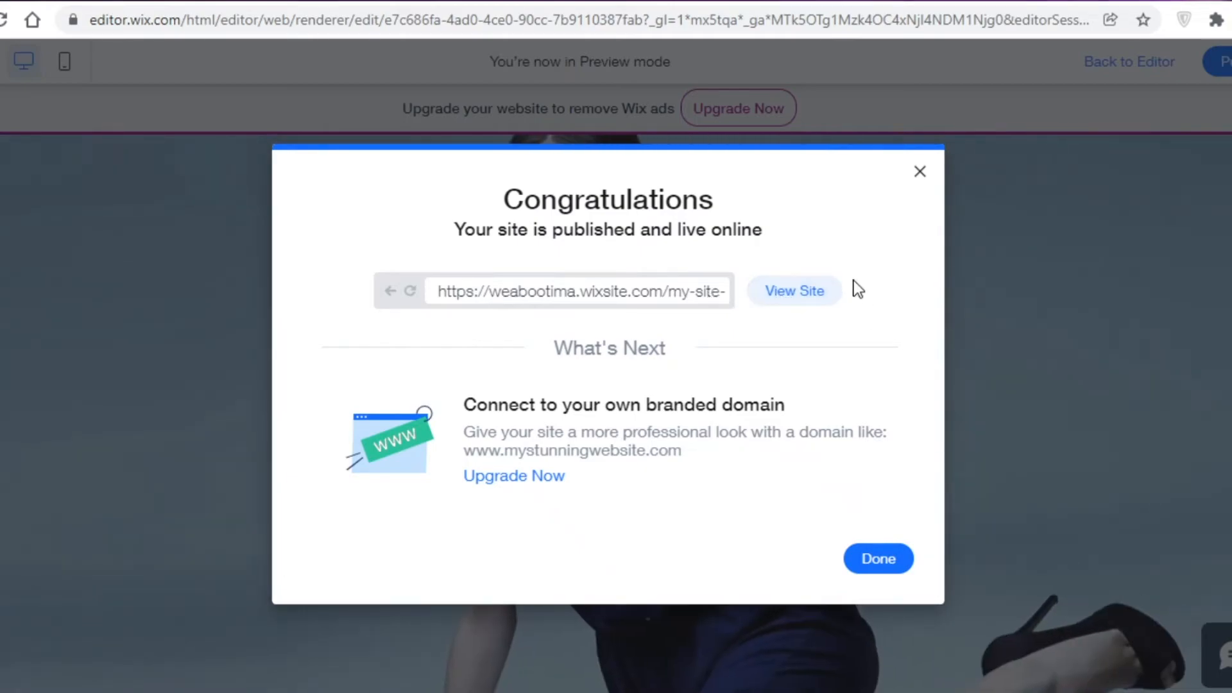
pyautogui.click(800, 297)
pyautogui.hotkey('ctrl', 'w')
pyautogui.click(921, 173)
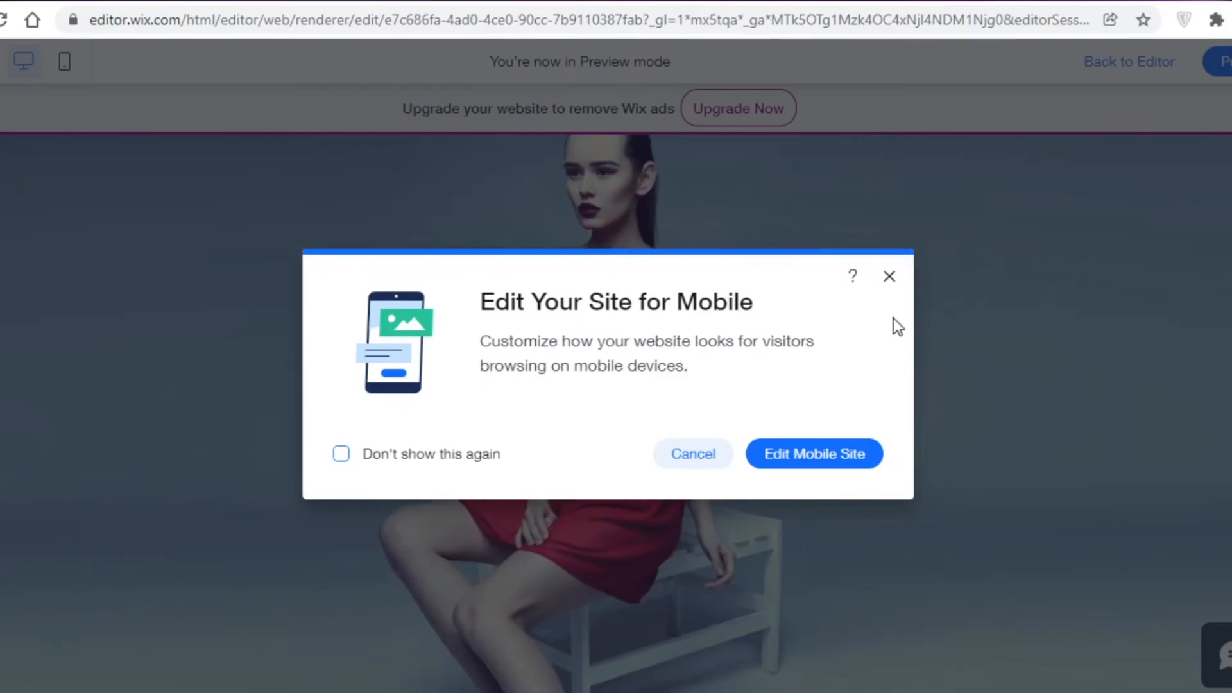
pyautogui.click(890, 276)
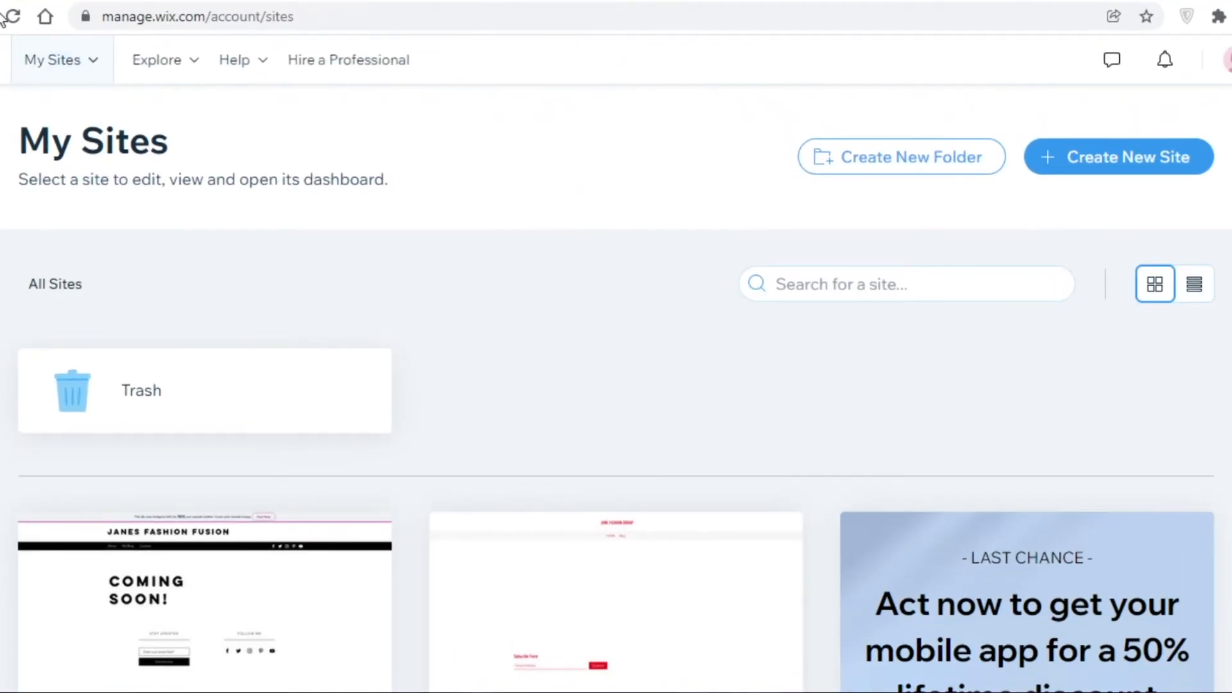
# Step: Refresh the My Sites overview and open the dashboard of My Site 1
pyautogui.click(12, 17)
pyautogui.scroll(-3, 25, 440)
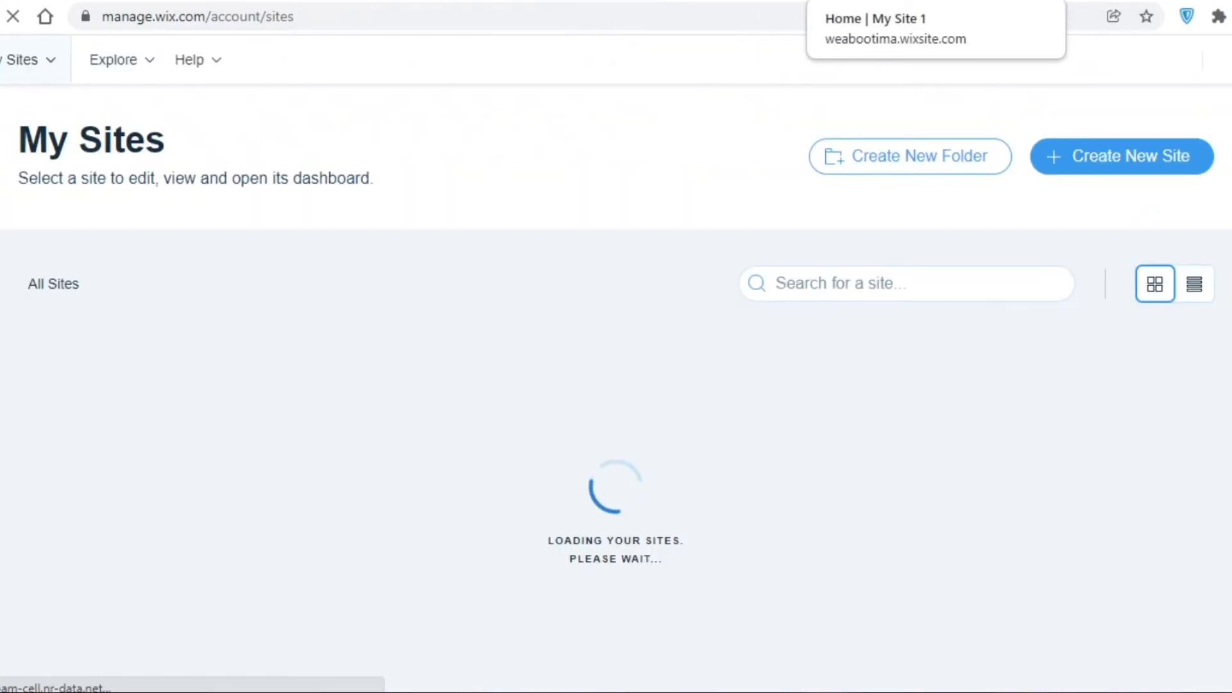
pyautogui.scroll(-5, 246, 385)
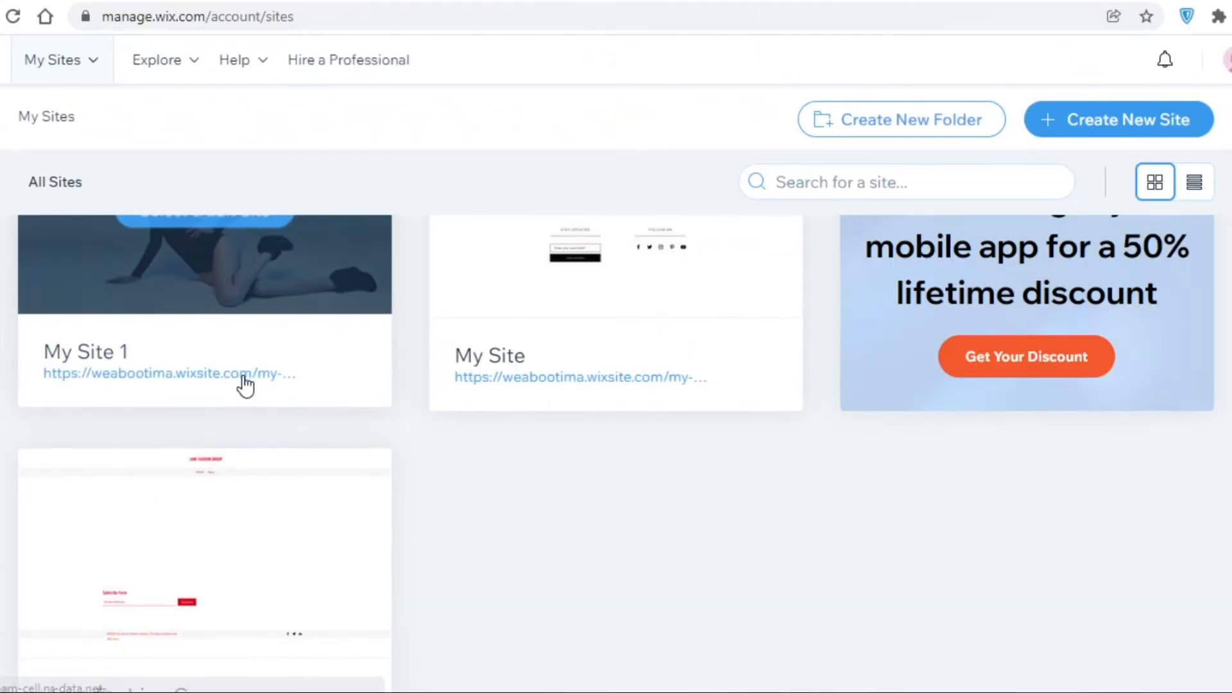
pyautogui.scroll(2, 246, 385)
pyautogui.click(217, 321)
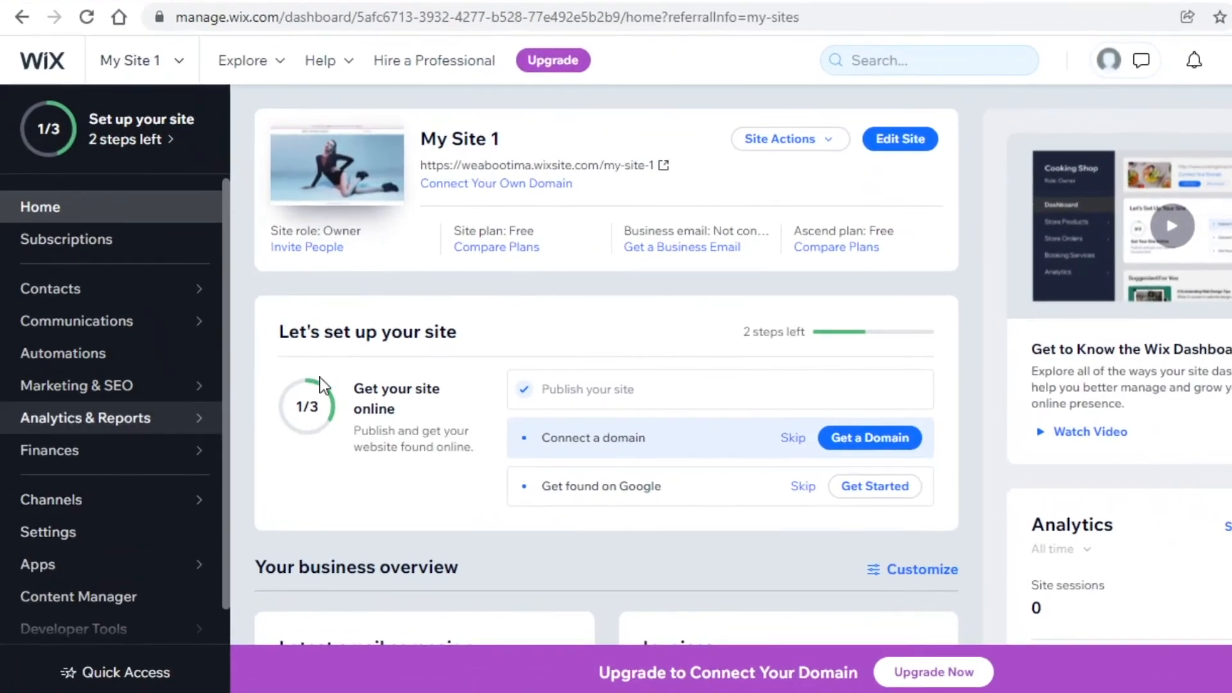
pyautogui.scroll(-10, 375, 314)
pyautogui.scroll(10, 290, 314)
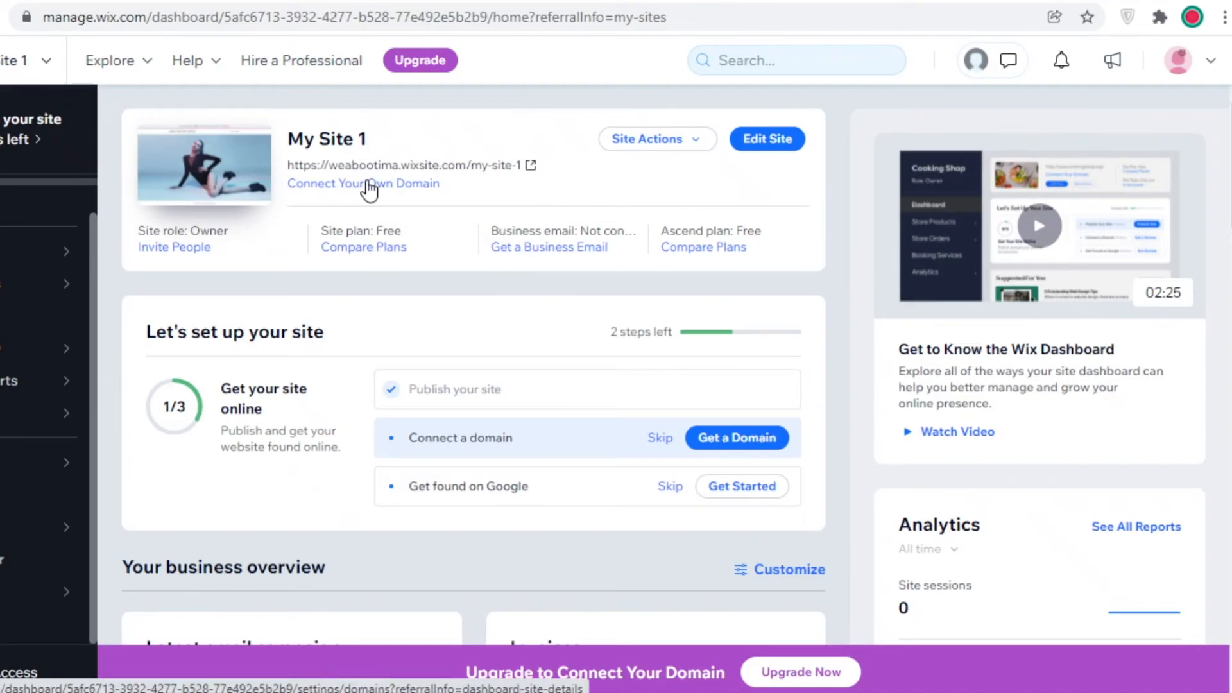
# Step: Rename My Site 1 to JANESFASHIONFANTASY, keeping my-site-1 as the site address, and save the change
pyautogui.click(767, 147)
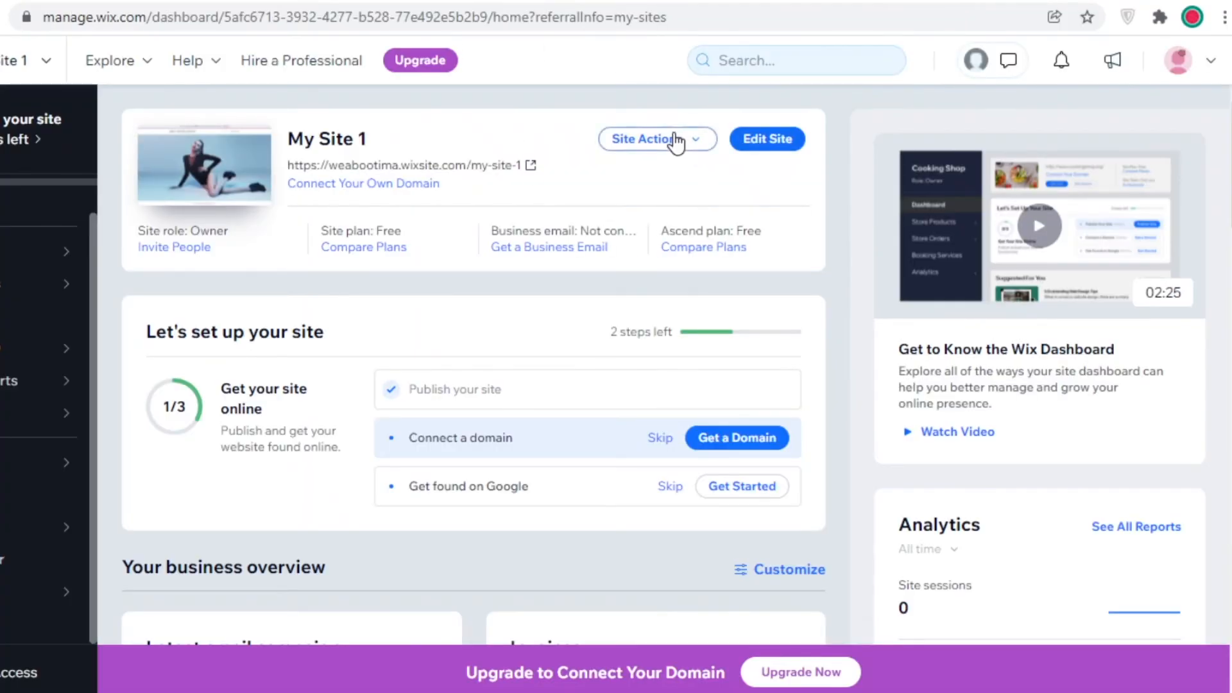
pyautogui.click(675, 142)
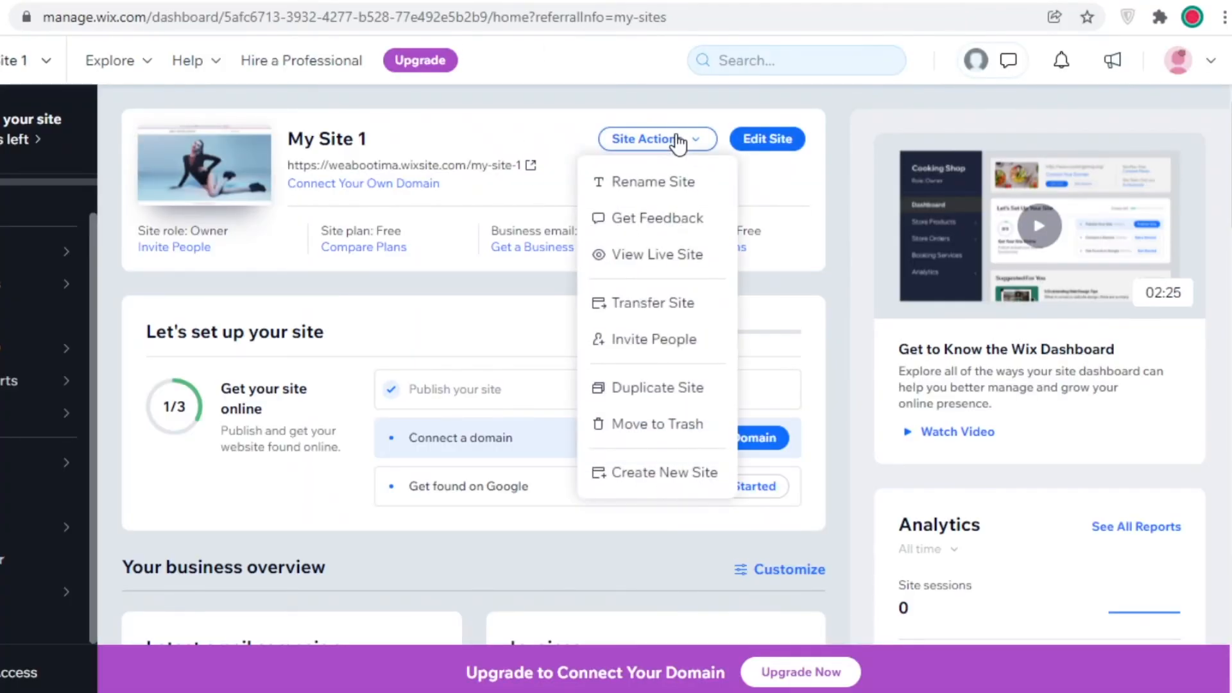
pyautogui.click(676, 180)
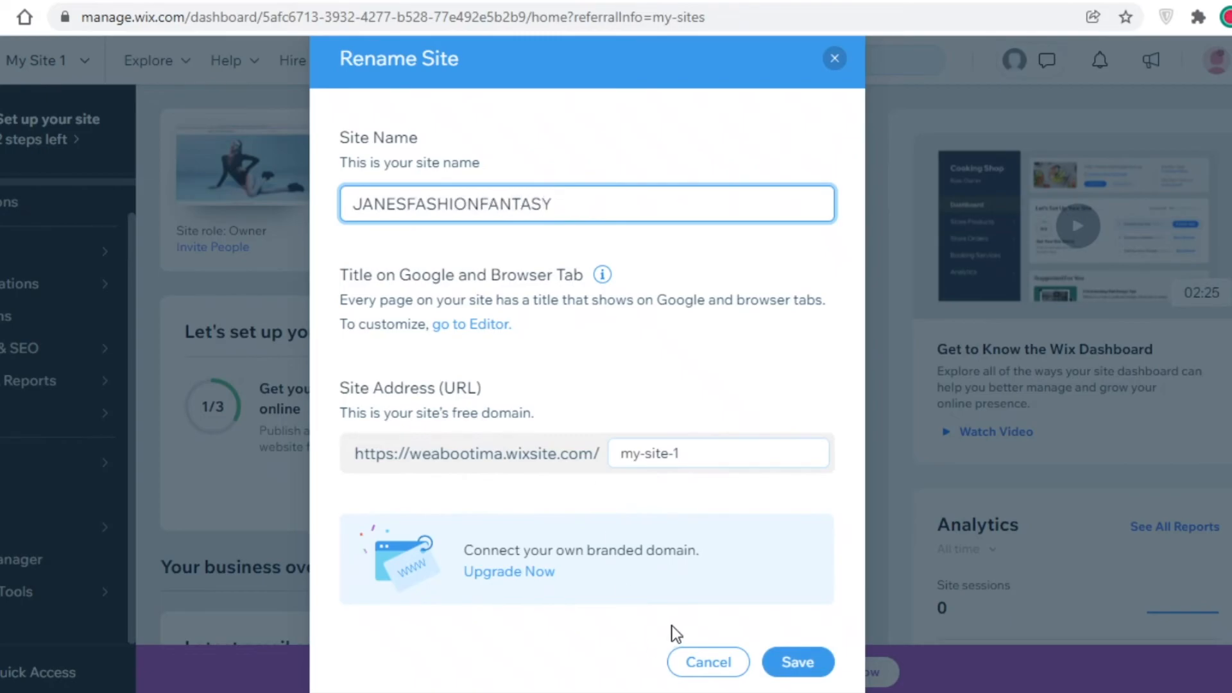
pyautogui.click(804, 675)
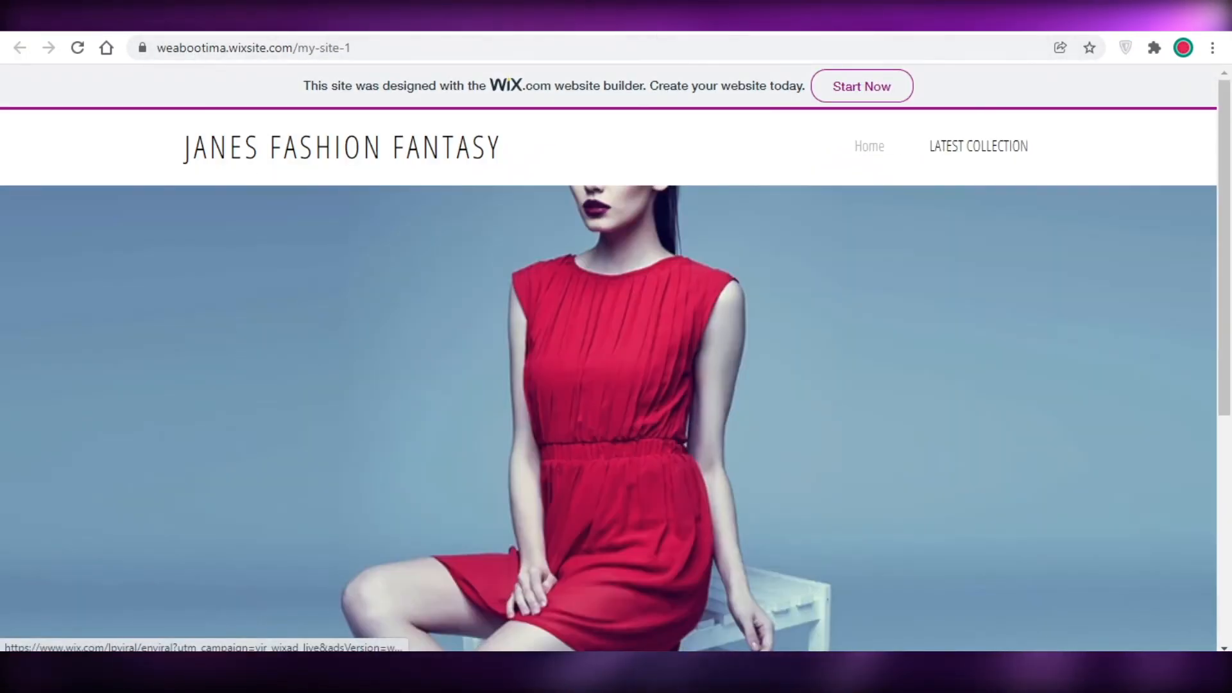
# Step: Look through the live site's Home page and its LATEST COLLECTION page
pyautogui.scroll(-6, 608, 378)
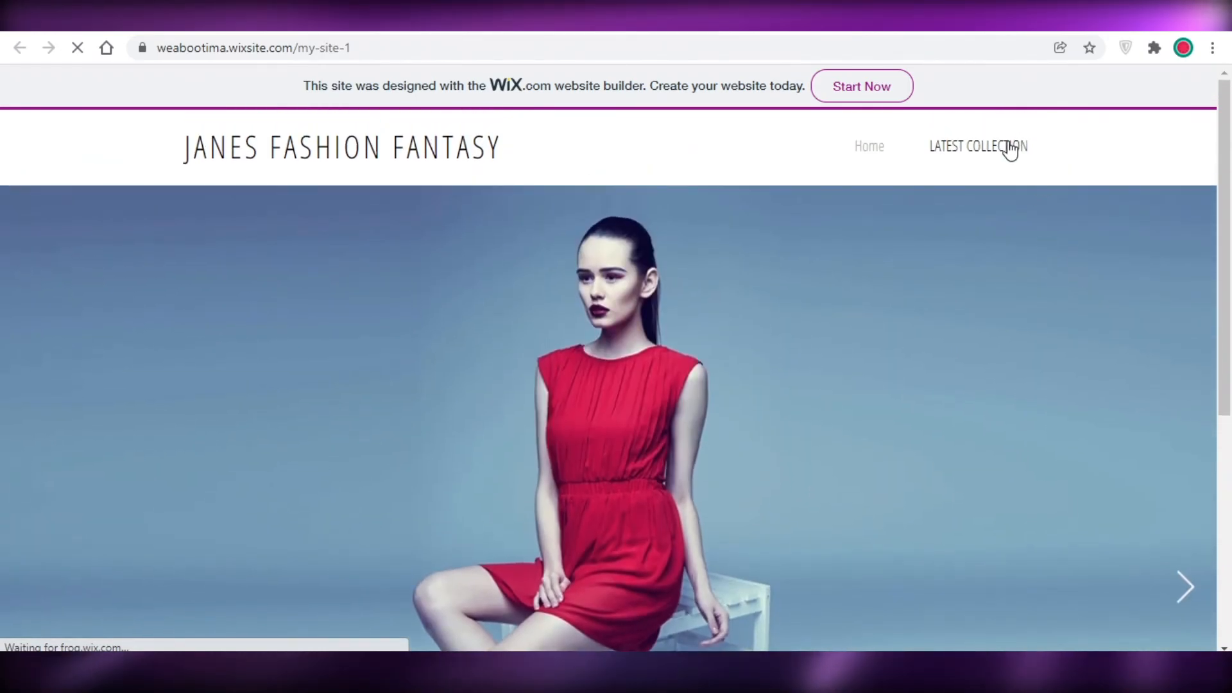
pyautogui.click(1003, 149)
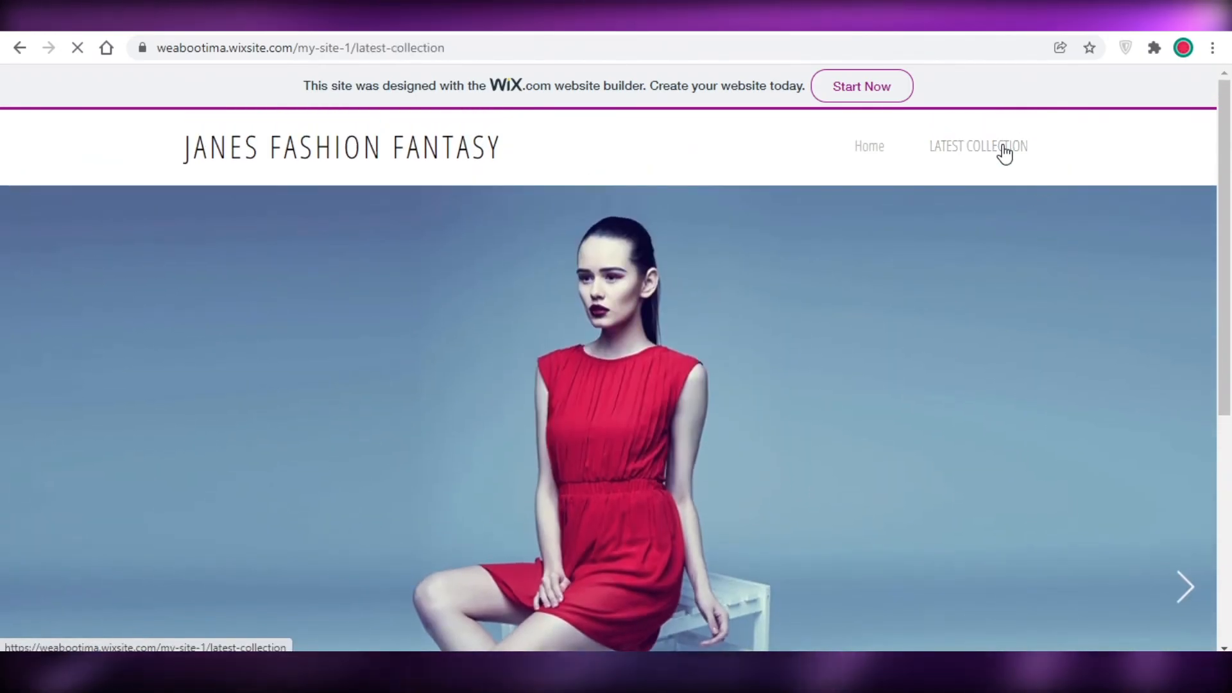
pyautogui.scroll(-2, 995, 185)
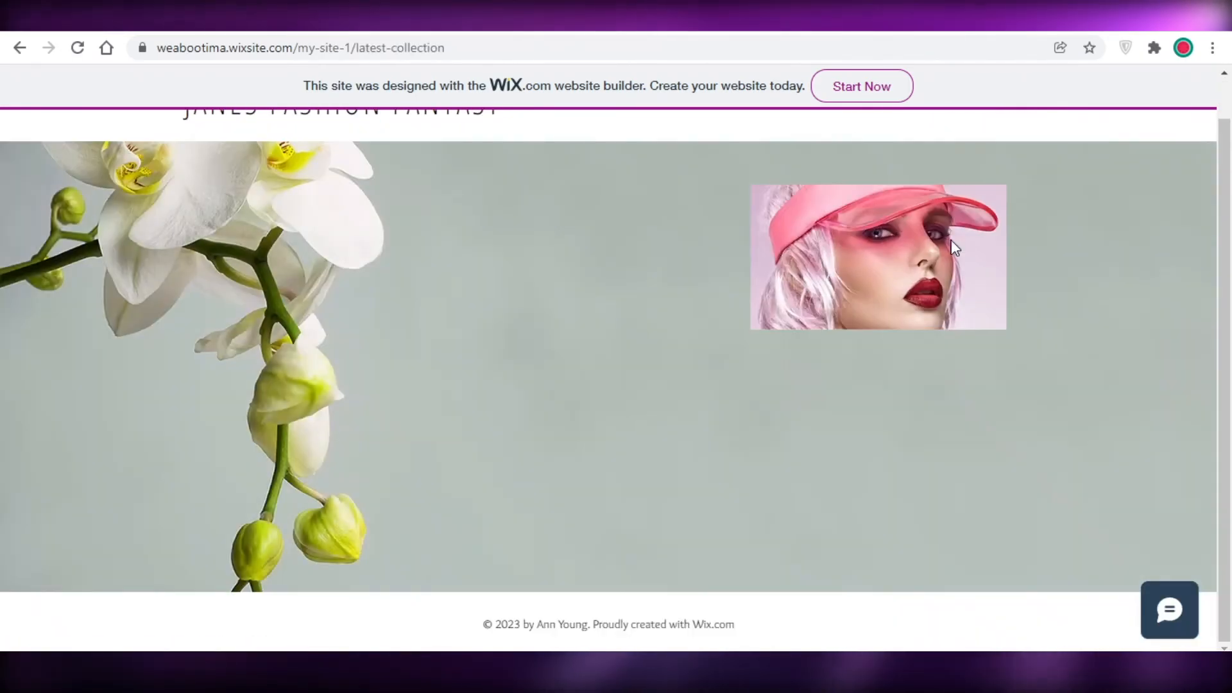
pyautogui.scroll(1, 661, 417)
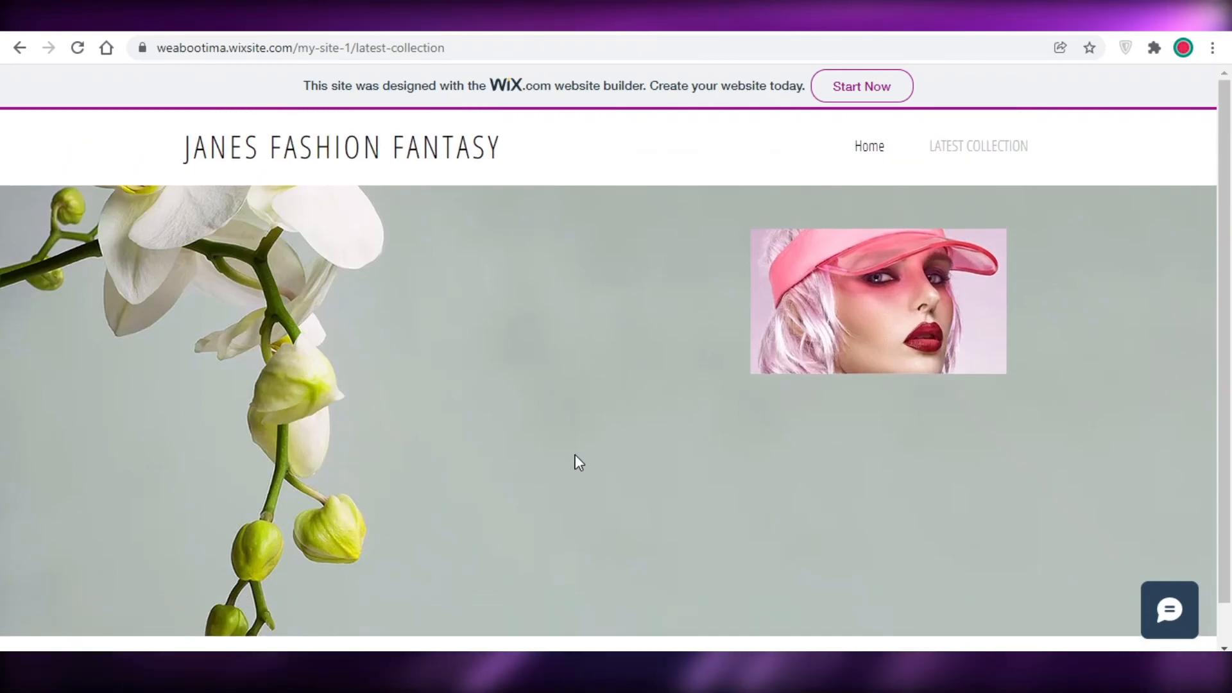
# Step: Return to the JANESFASHIONFANTASY site dashboard and look over its business overview section
pyautogui.click(556, 21)
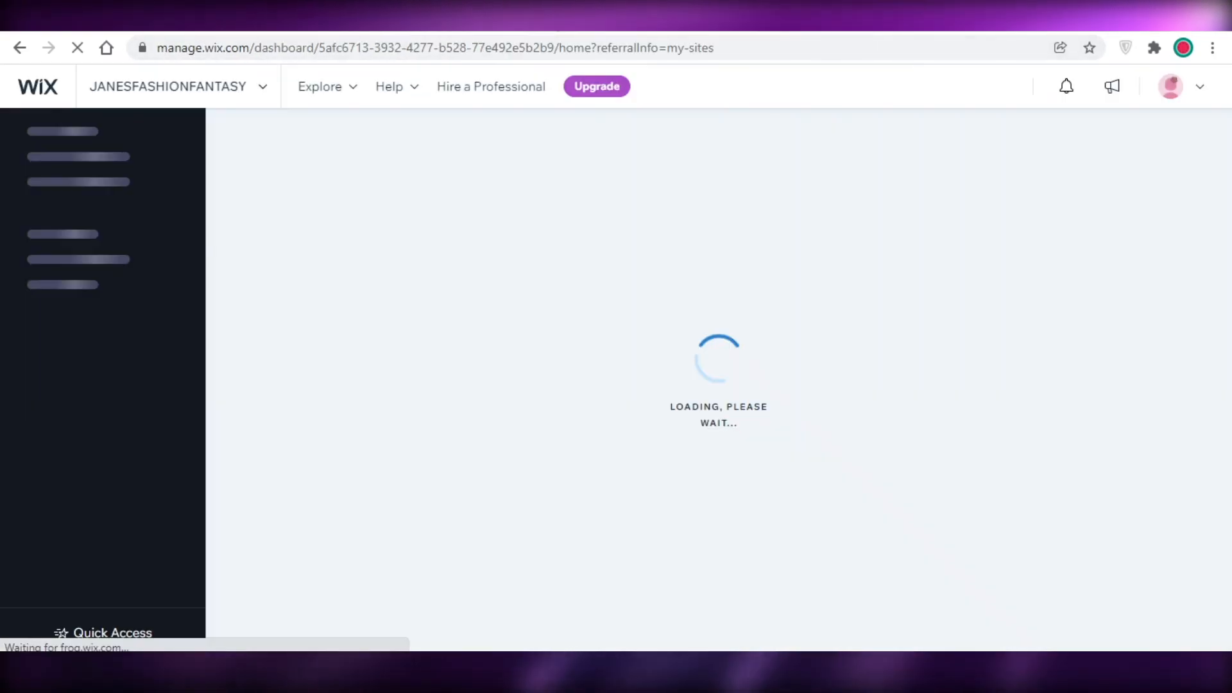
pyautogui.scroll(-3, 553, 320)
pyautogui.scroll(-3, 554, 320)
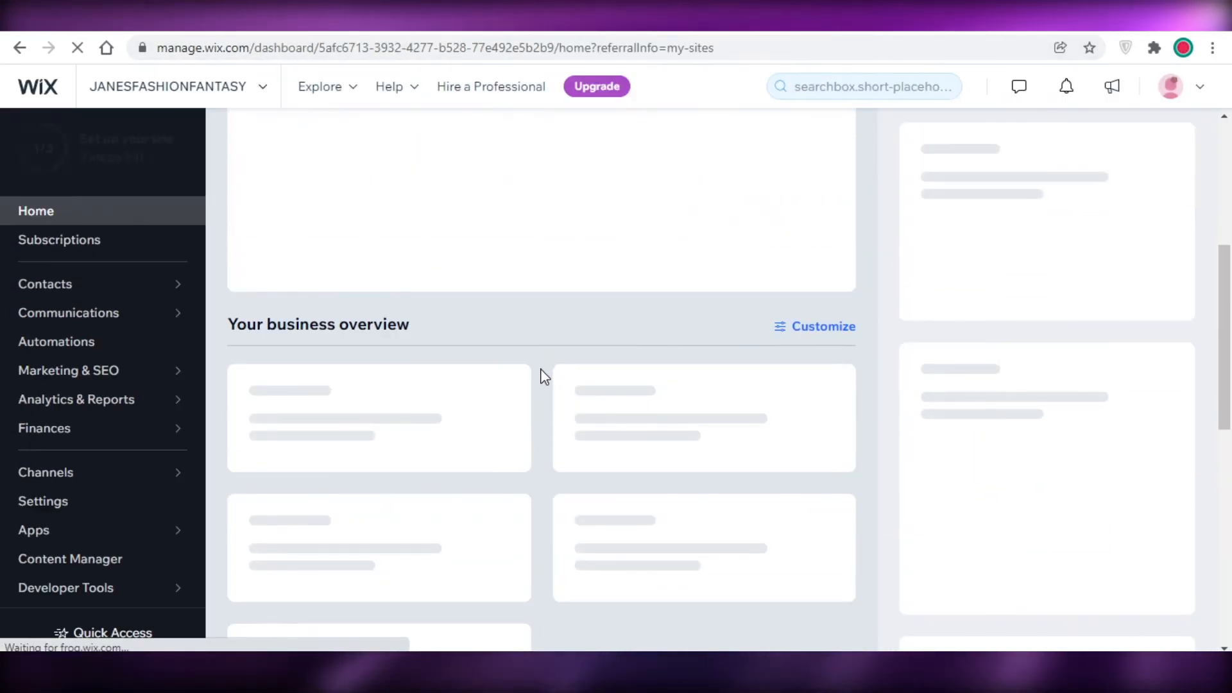